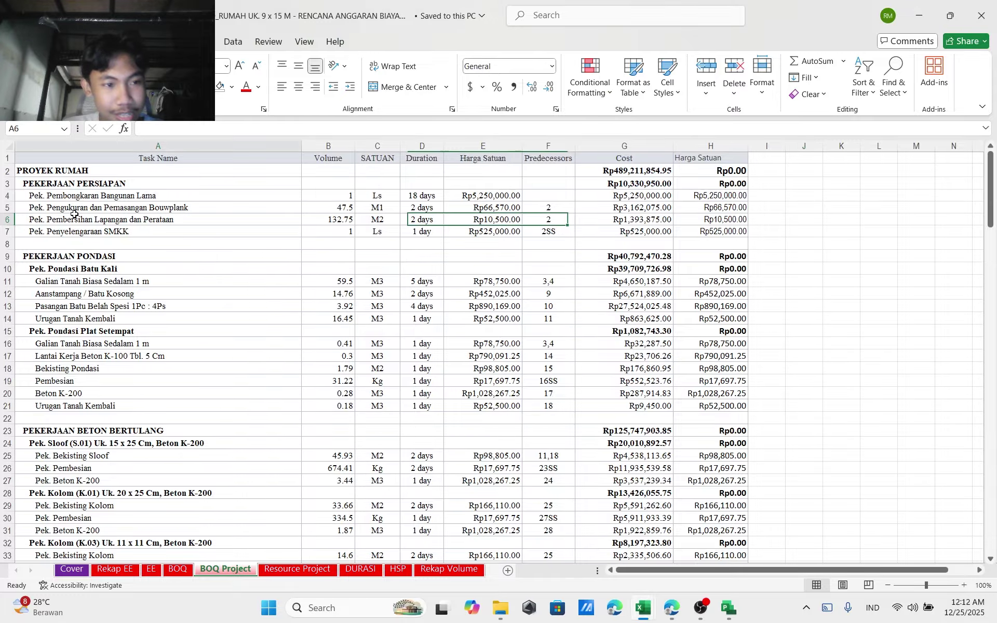
Copy the task names on the BOQ Project sheet from PEKERJAAN PERSIAPAN in A3 down to the last task in A173
left_click(220, 292)
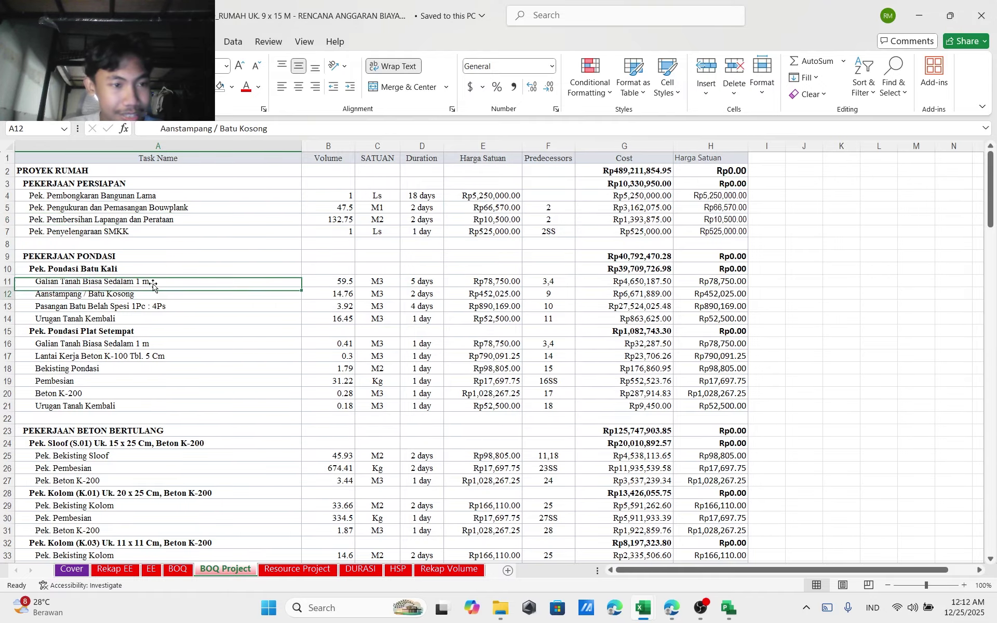
left_click_drag(101, 185, 128, 540)
key("ctrl+c")
scroll(132, 514, "down", 2)
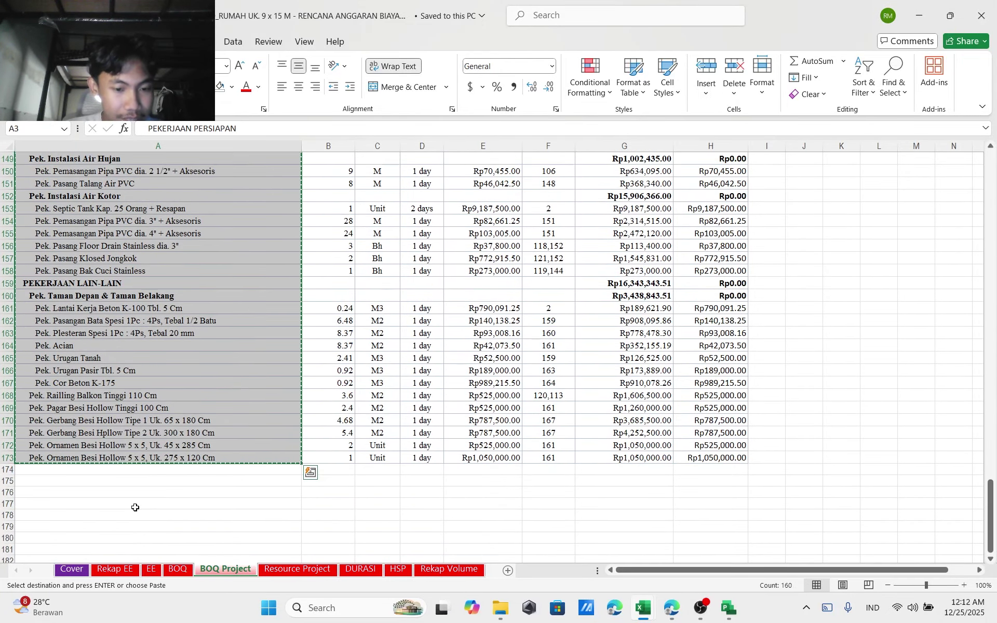
Switch to the blank Microsoft Project file and paste the copied task names into the Task Name column from the first row
left_click(950, 15)
left_click(862, 74)
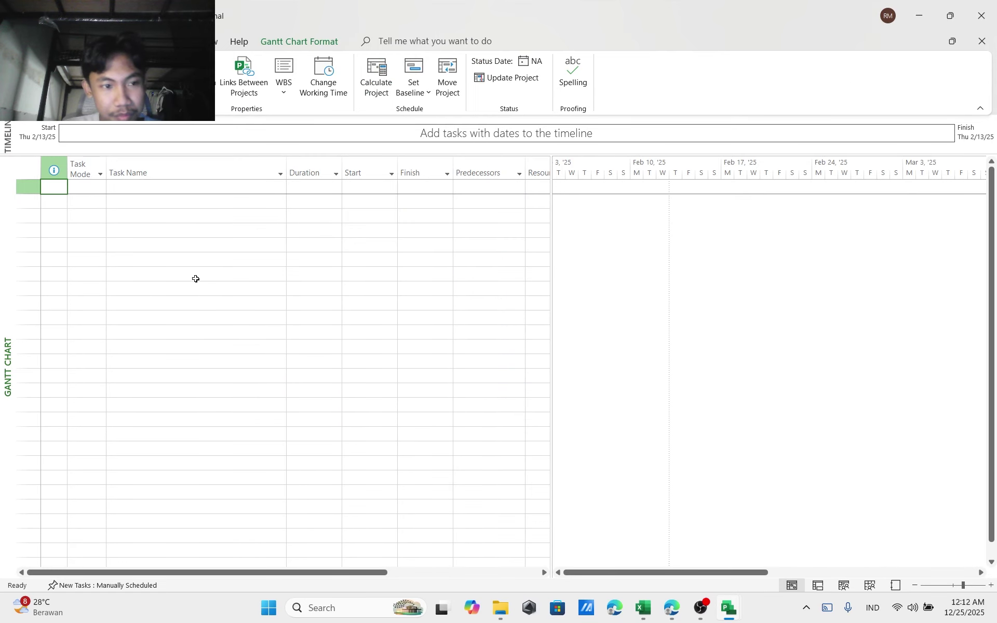
left_click(161, 190)
key("ctrl+v")
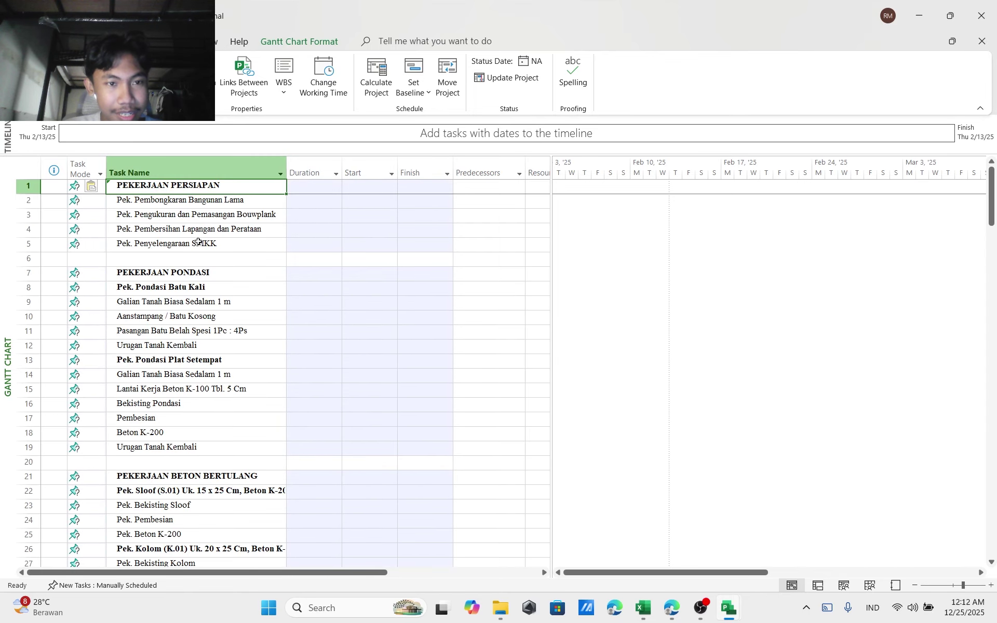
Show the project summary task and the outline numbers in the Gantt chart's task list
left_click(283, 43)
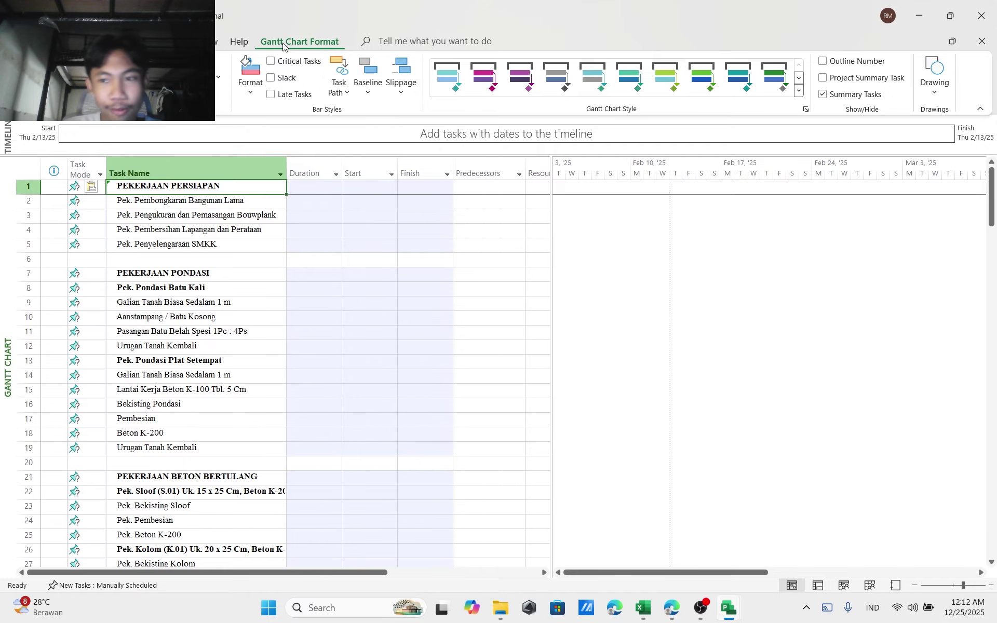
left_click(825, 79)
left_click(824, 62)
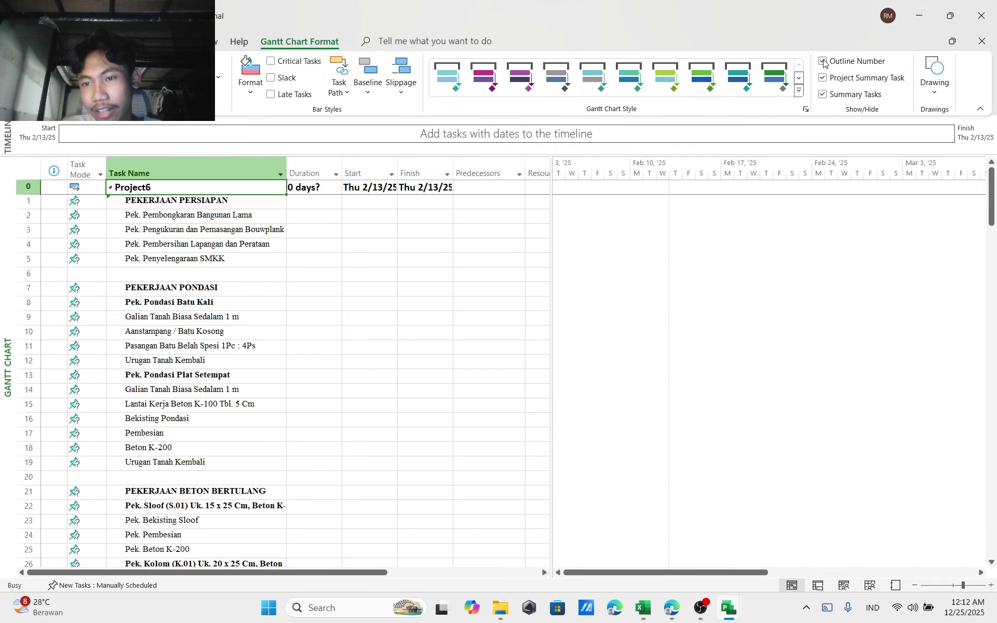
left_click(370, 290)
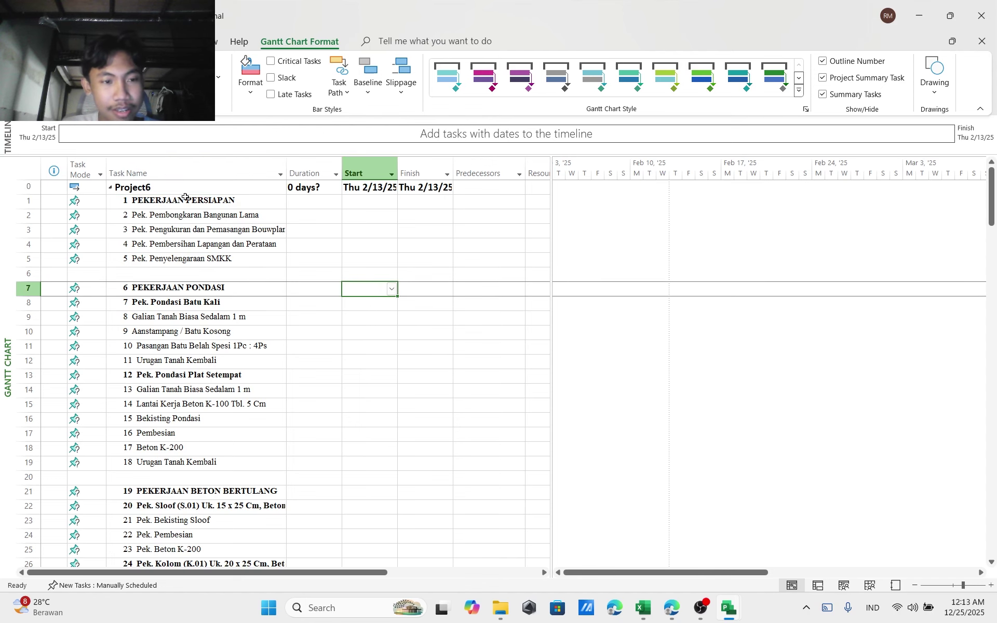
Rename the project summary task as Proyek Rumah
double_click(174, 188)
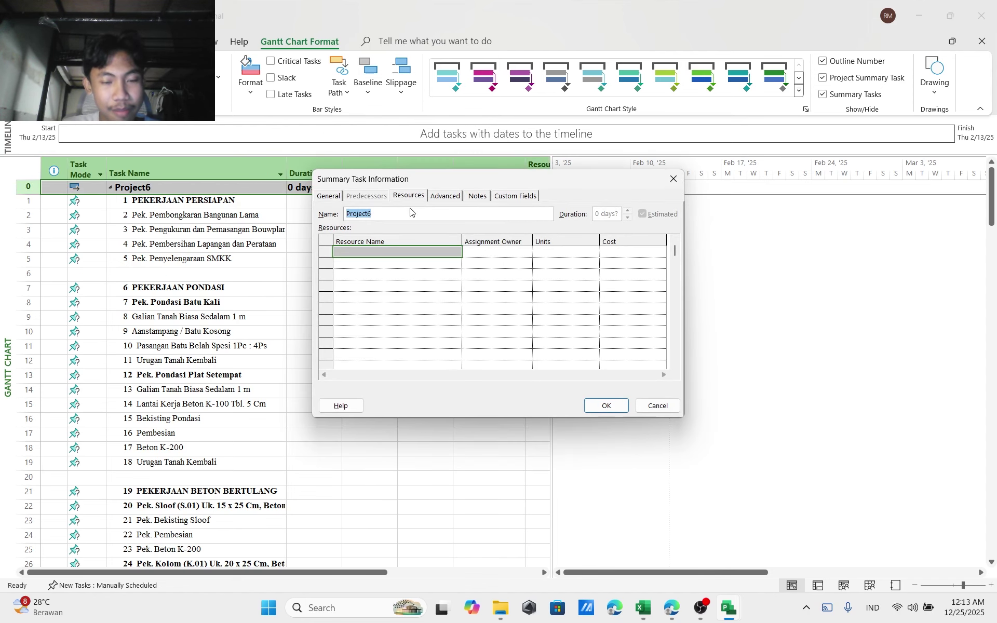
type("Proyek R")
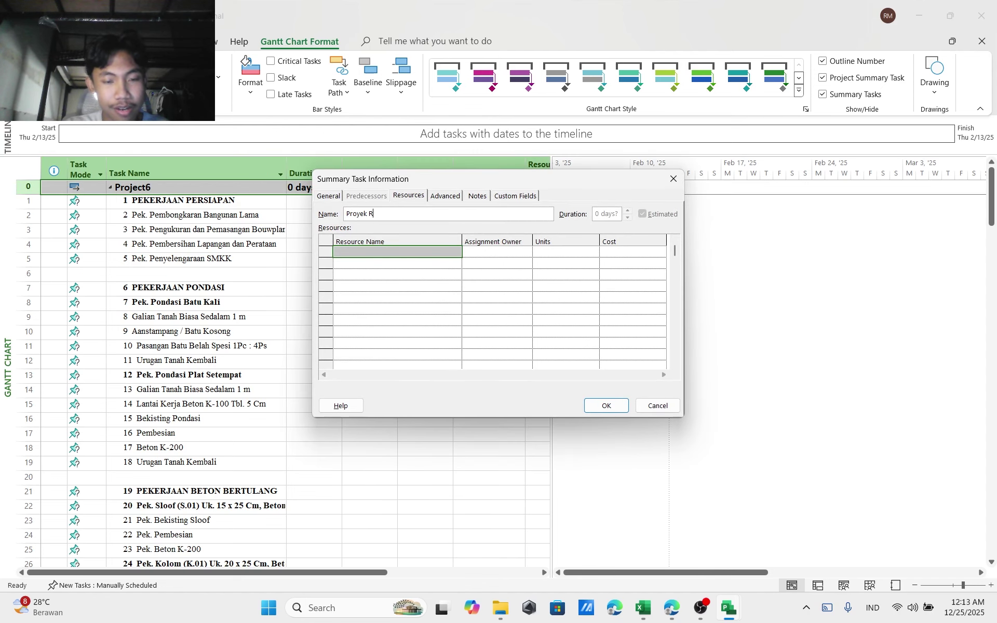
type("umah")
key("Return")
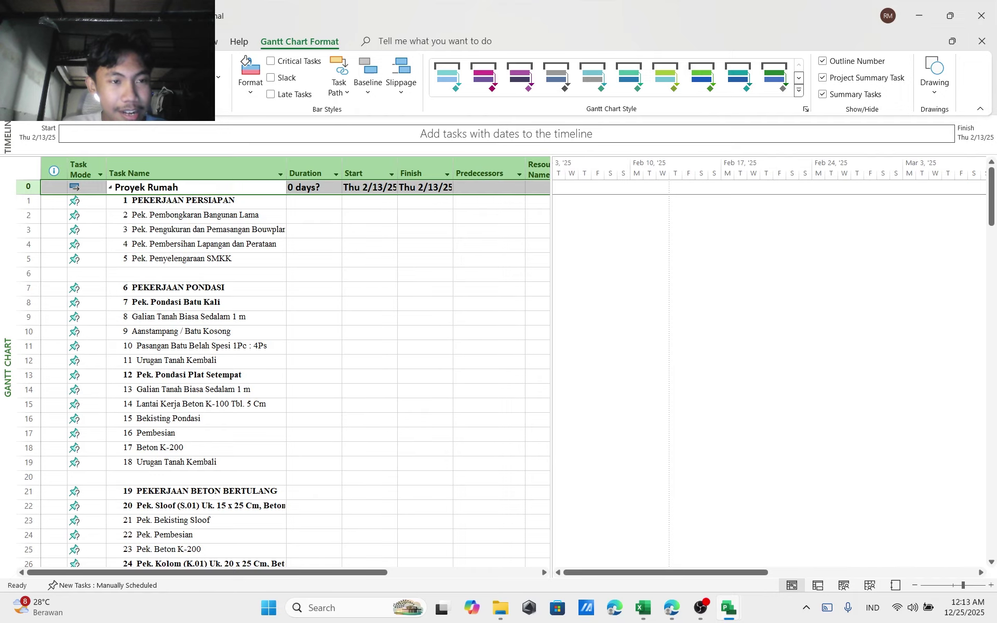
Indent the four tasks from Pek. Pembongkaran Bangunan Lama to Pek. Penyelengaraan SMKK as subtasks of PEKERJAAN PERSIAPAN
left_click(50, 41)
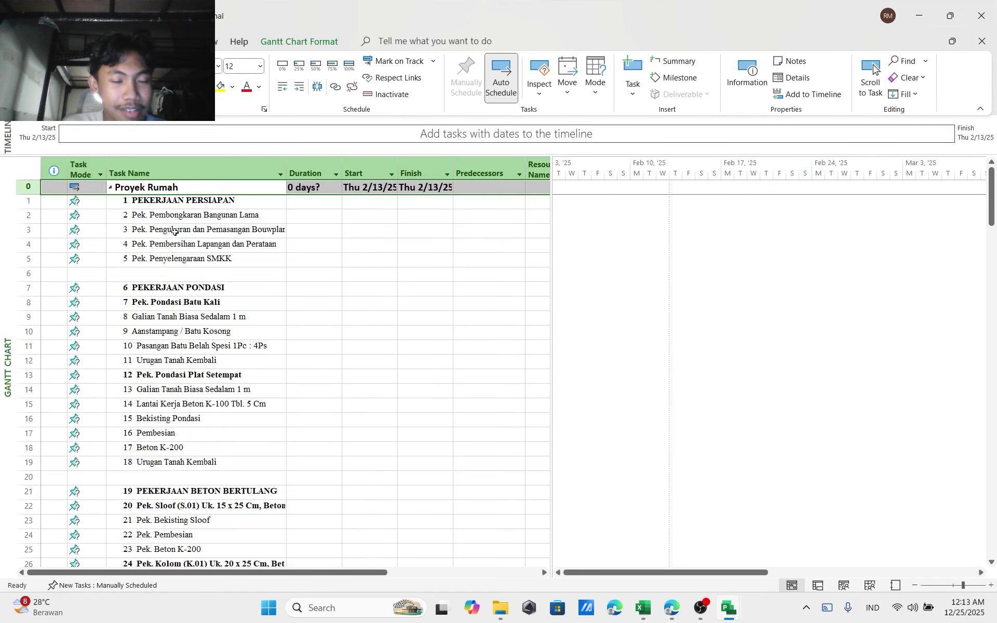
left_click_drag(171, 213, 169, 258)
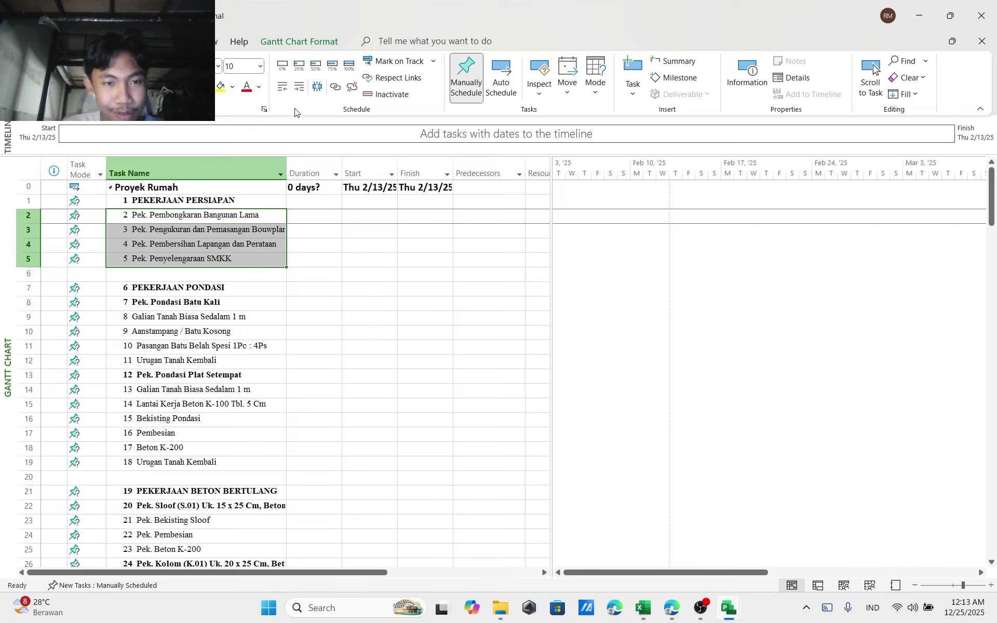
left_click(298, 88)
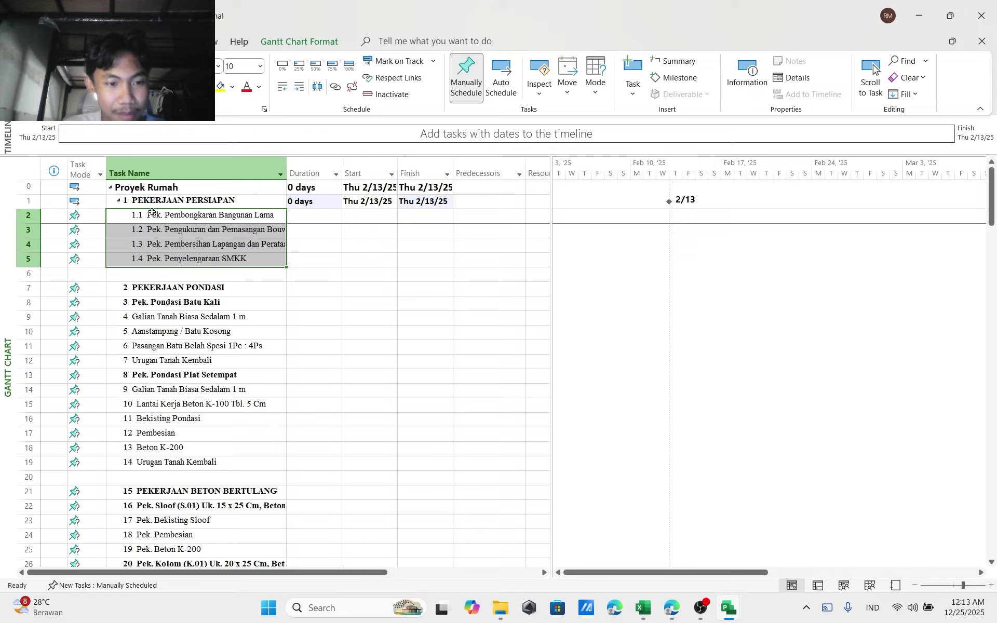
Indent Pek. Pondasi Batu Kali under PEKERJAAN PONDASI, and its four tasks from Galian Tanah to Urugan Tanah Kembali one level deeper
left_click(174, 303)
left_click(299, 88)
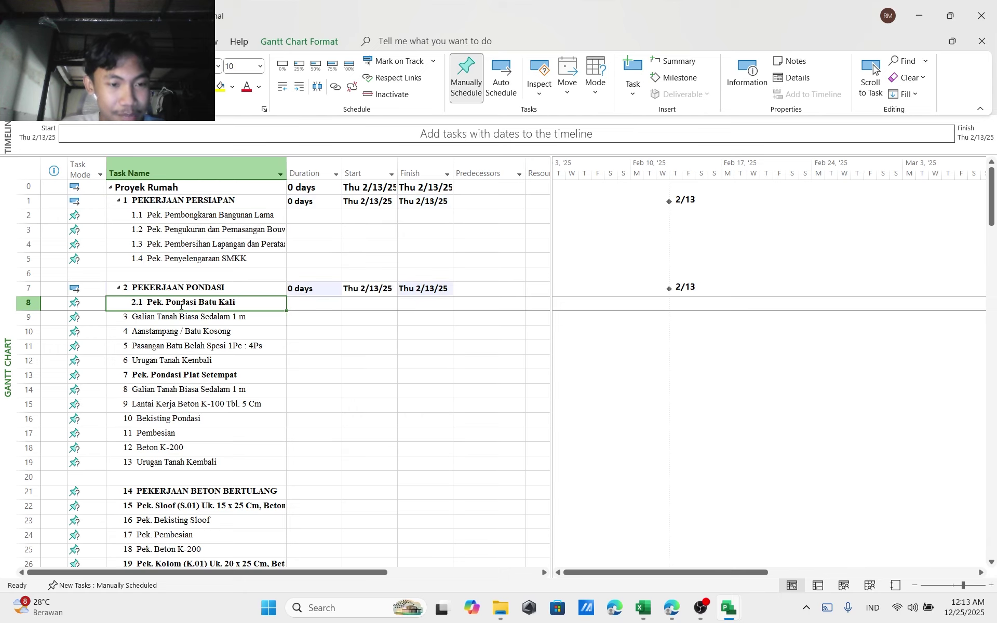
left_click_drag(173, 315, 171, 358)
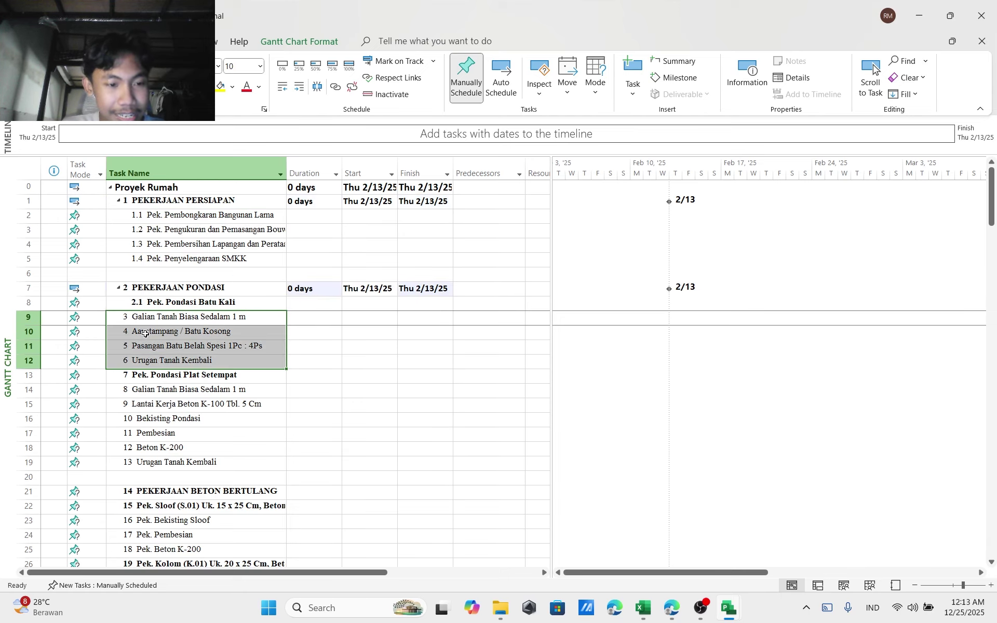
left_click(300, 89)
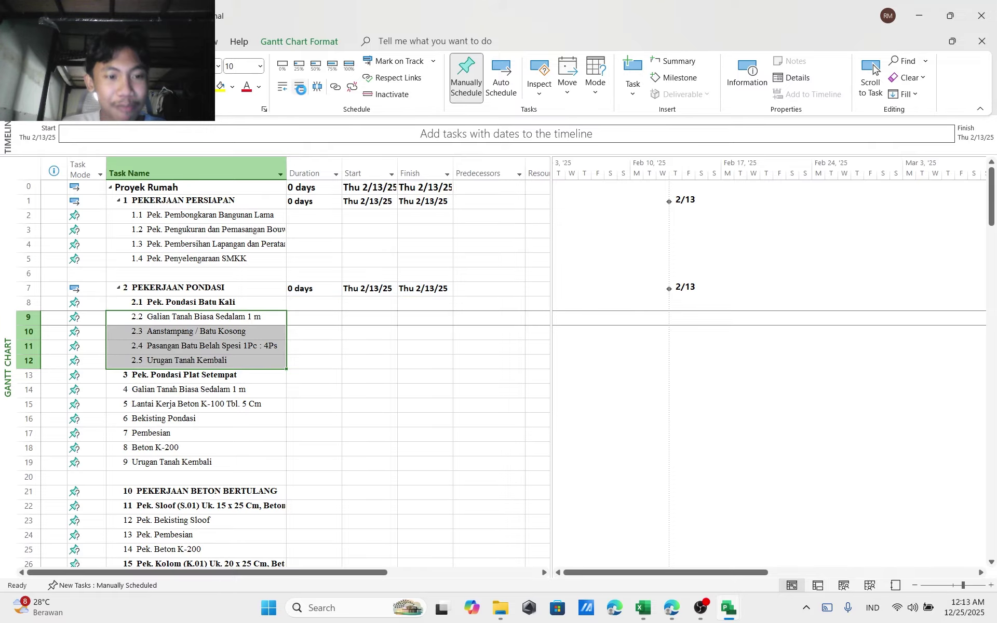
left_click(301, 88)
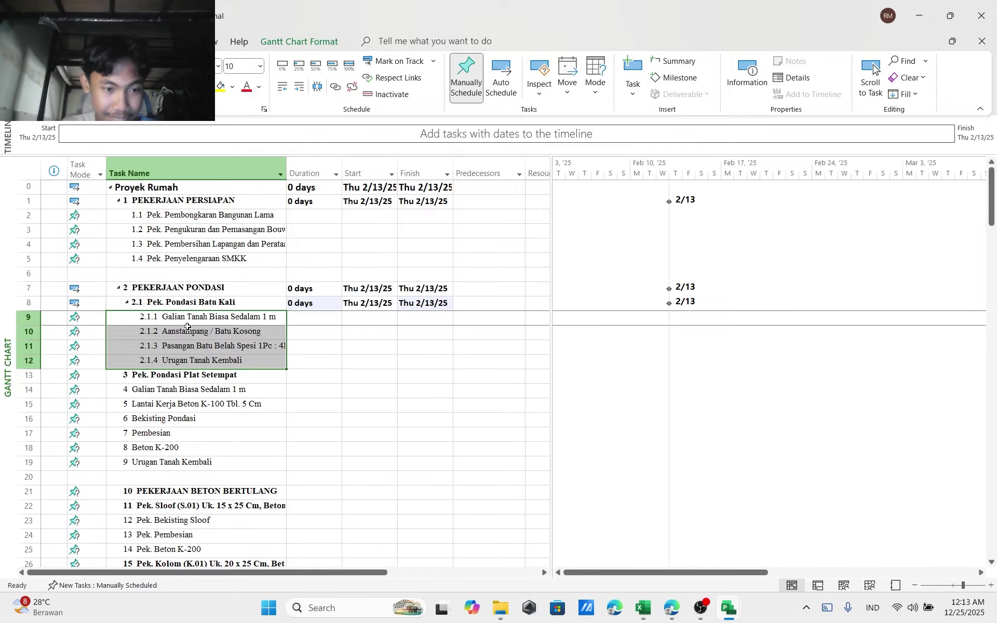
Switch to the New Tubes Inden project, which holds the fully indented task list
scroll(187, 326, "down", 2)
scroll(176, 321, "up", 2)
scroll(195, 423, "down", 3)
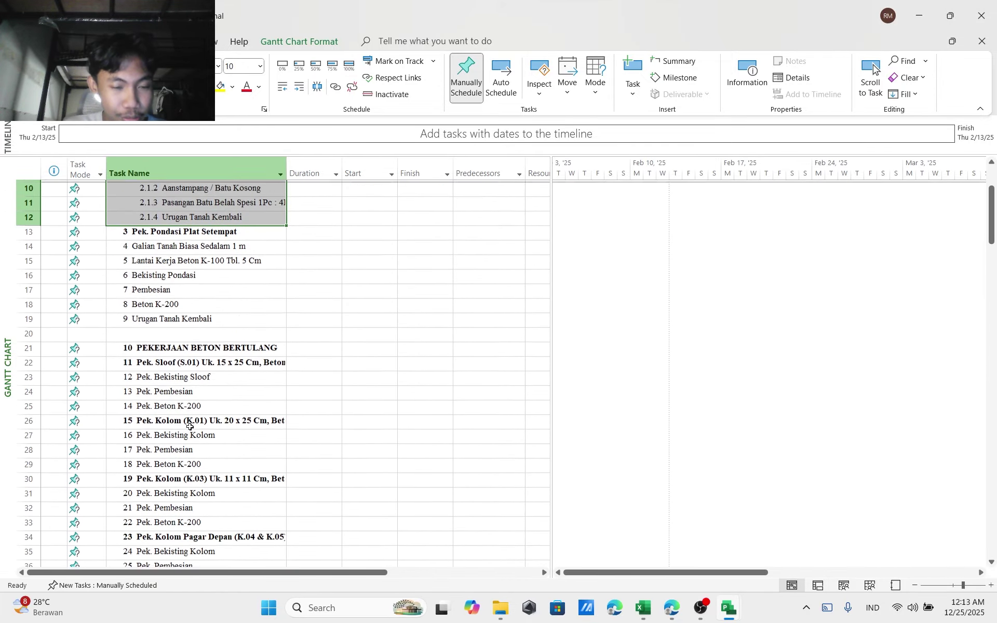
scroll(216, 426, "up", 3)
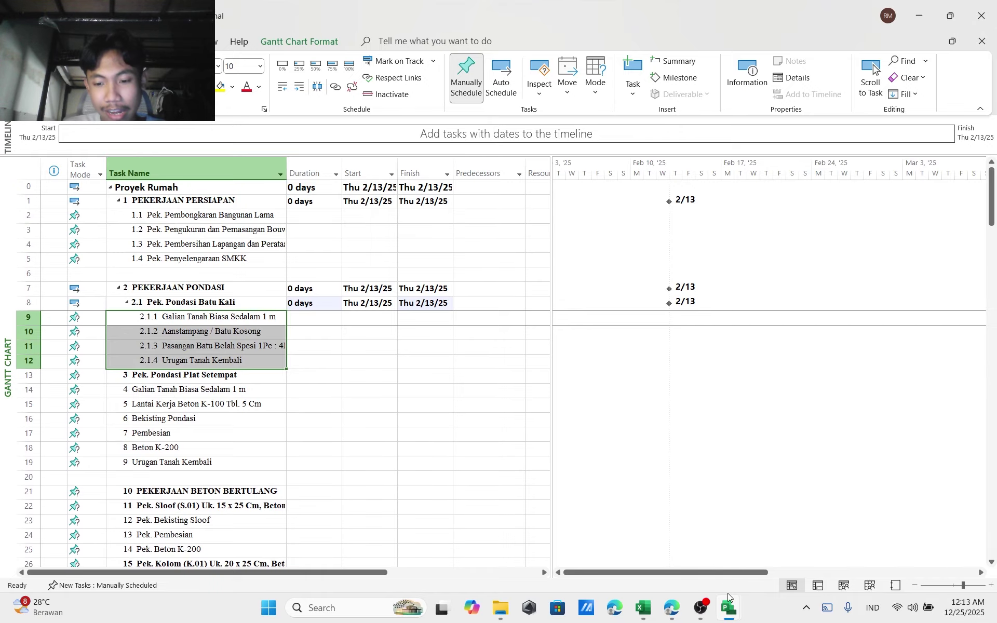
mouse_move(728, 613)
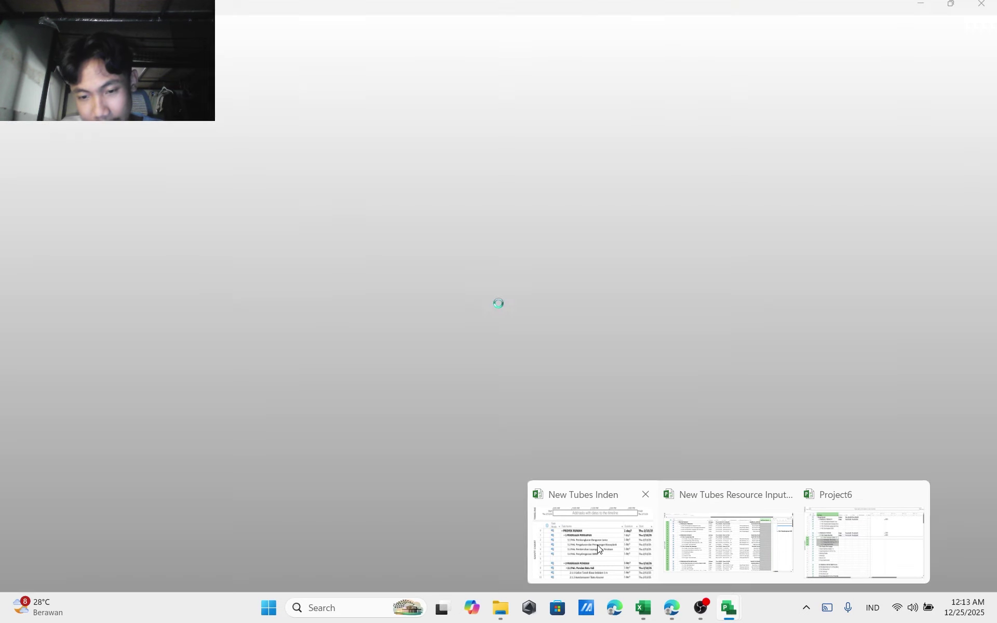
left_click(592, 541)
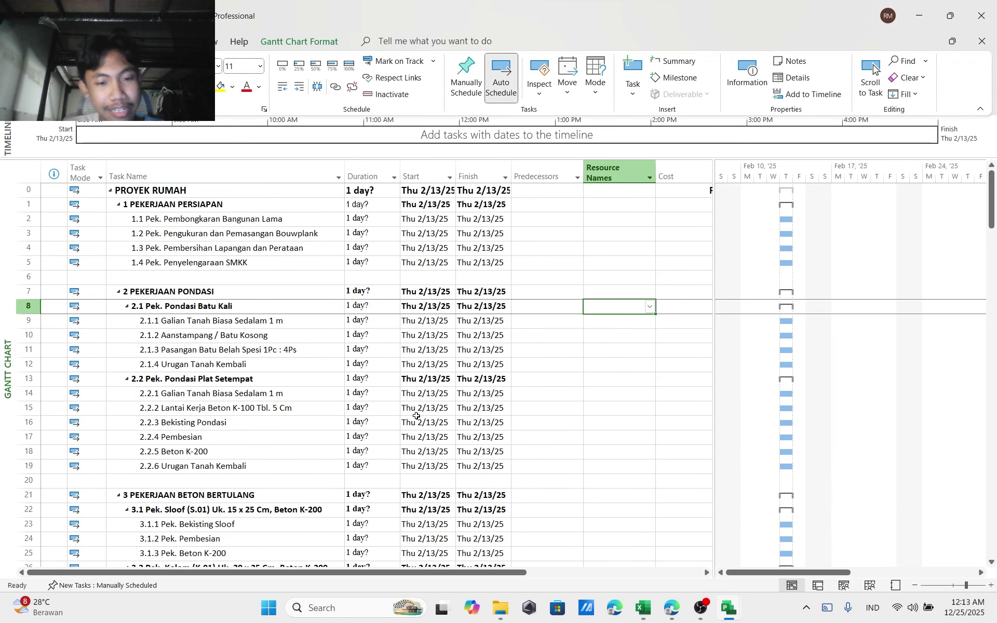
scroll(313, 349, "down", 1)
scroll(378, 345, "up", 1)
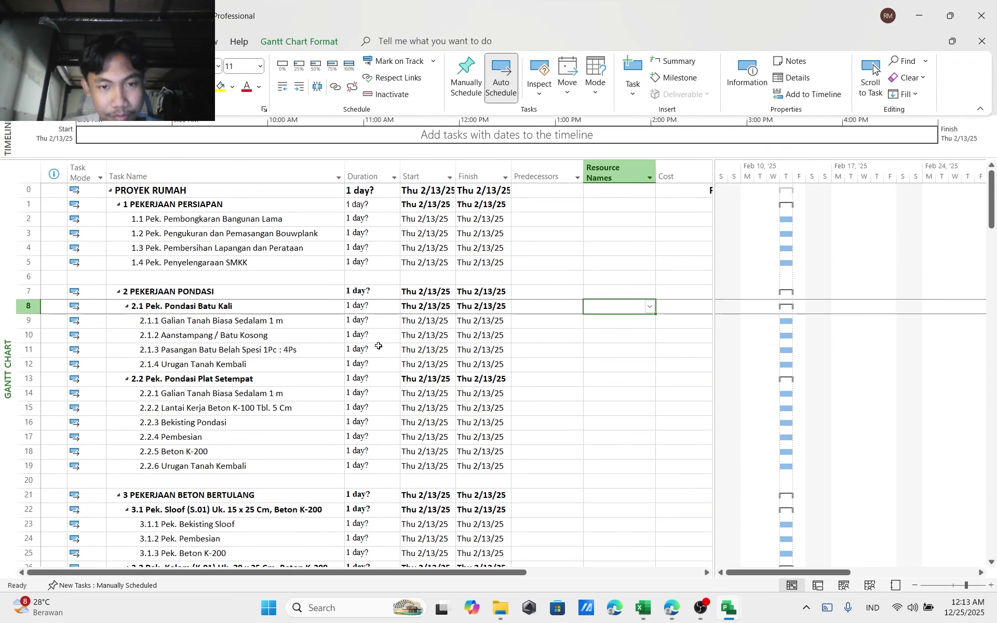
Apply Auto Schedule to the whole Task Mode column of the indented project
left_click(94, 175)
left_click(506, 91)
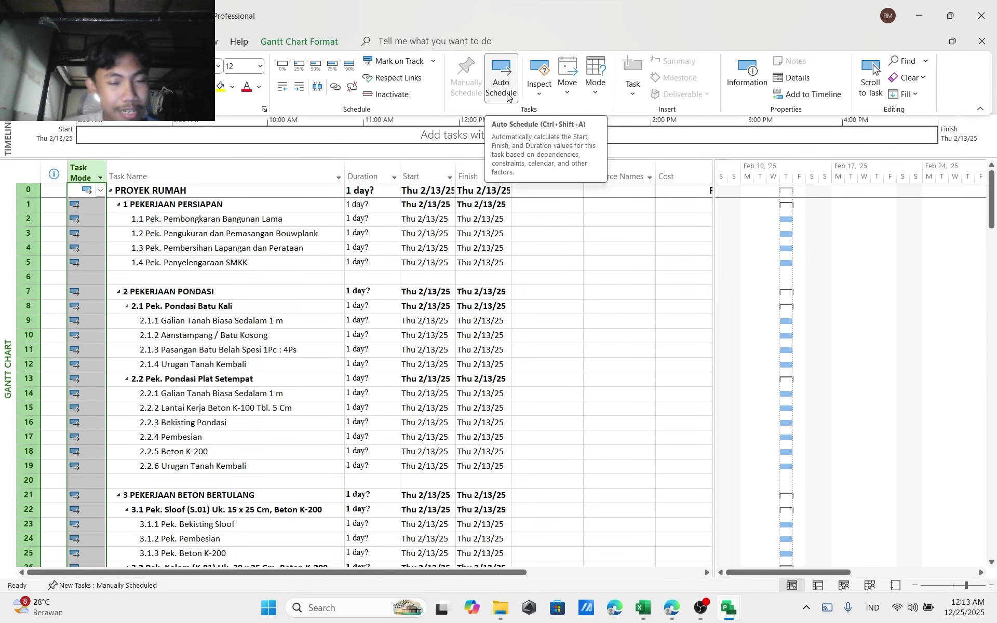
left_click(510, 263)
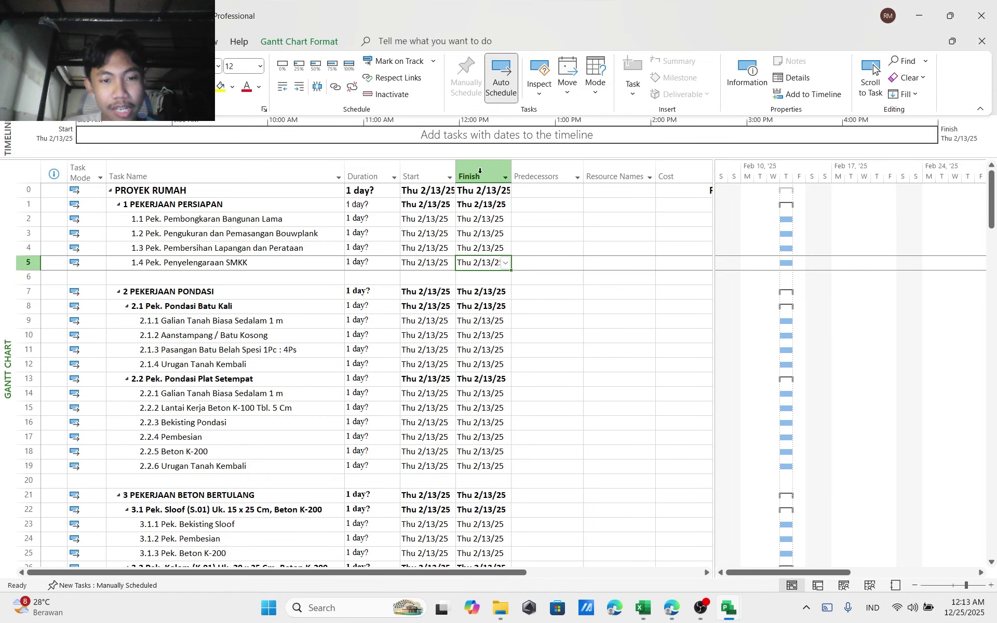
left_click(561, 263)
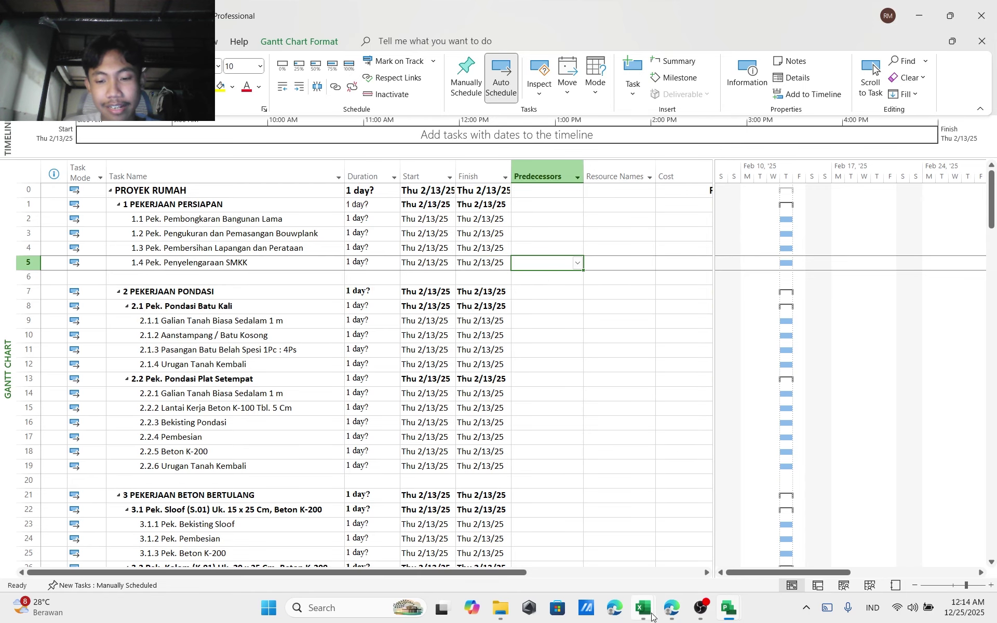
Switch to the Excel BOQ Project sheet and copy the task durations from D4 down to D173
mouse_move(642, 608)
left_click(586, 535)
scroll(540, 447, "up", 20)
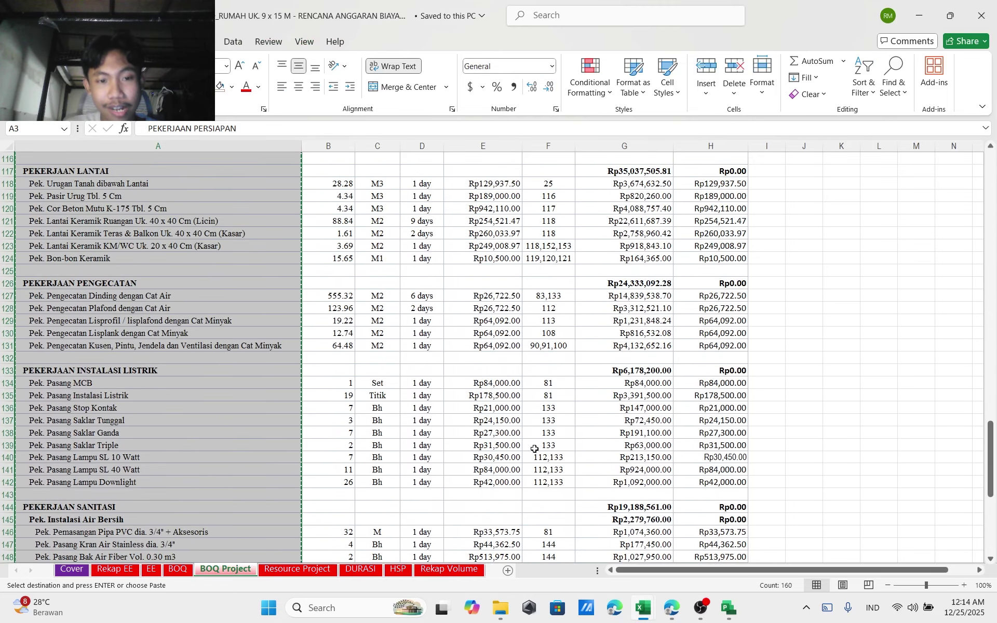
scroll(520, 413, "up", 20)
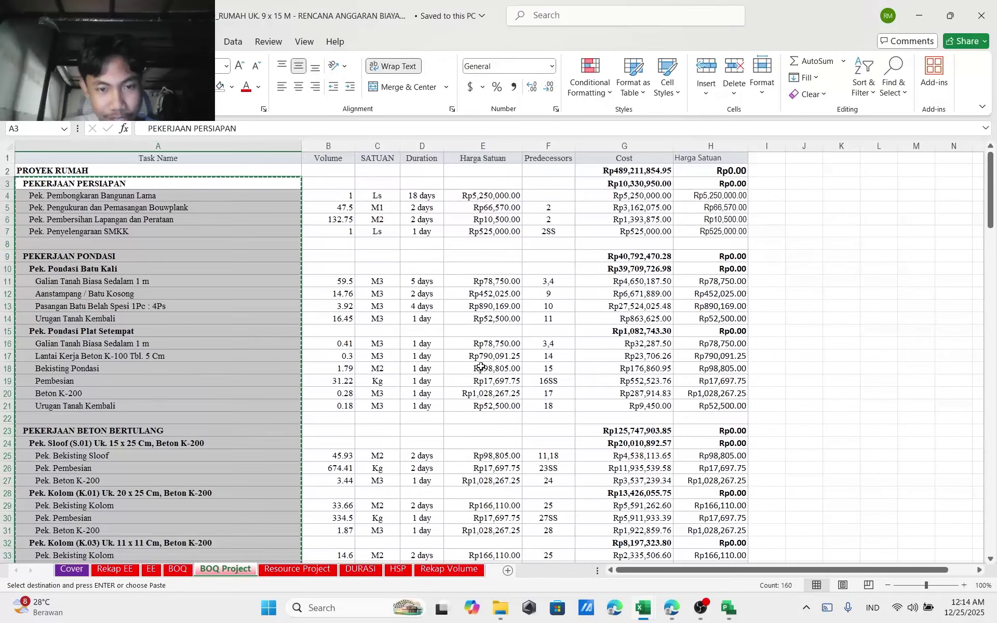
left_click_drag(424, 202, 425, 524)
key("ctrl+c")
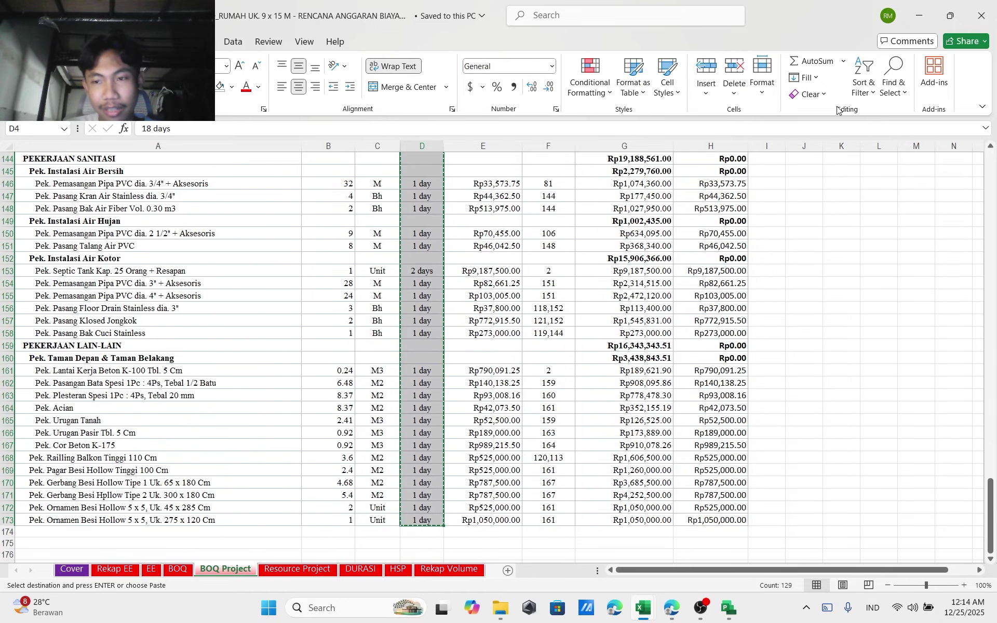
Back in the New Tubes Inden project, paste the durations into the Duration column starting at Pek. Pembongkaran Bangunan Lama
left_click(921, 10)
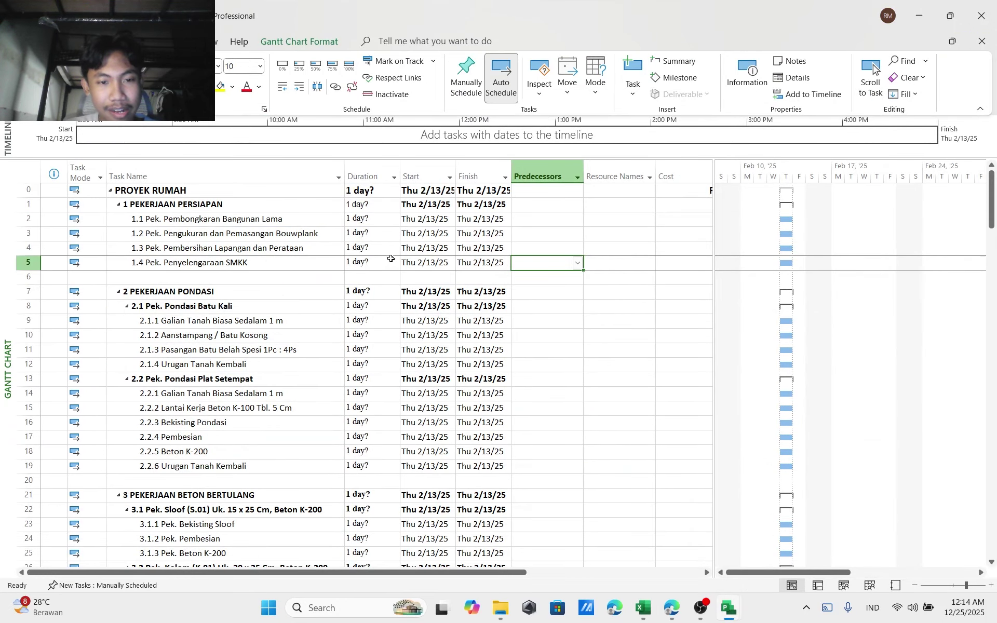
left_click(536, 220)
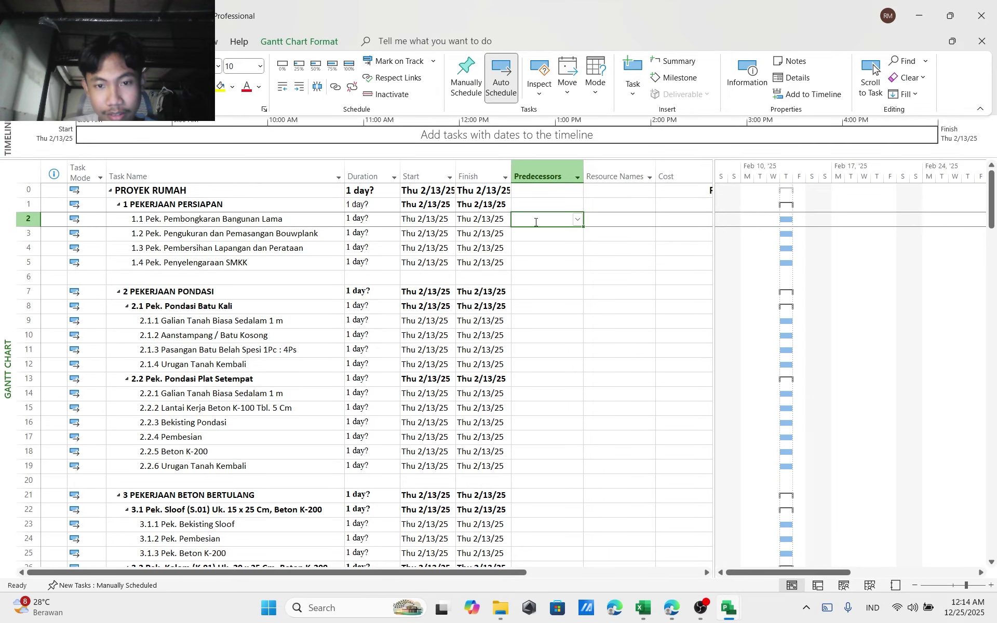
left_click(375, 219)
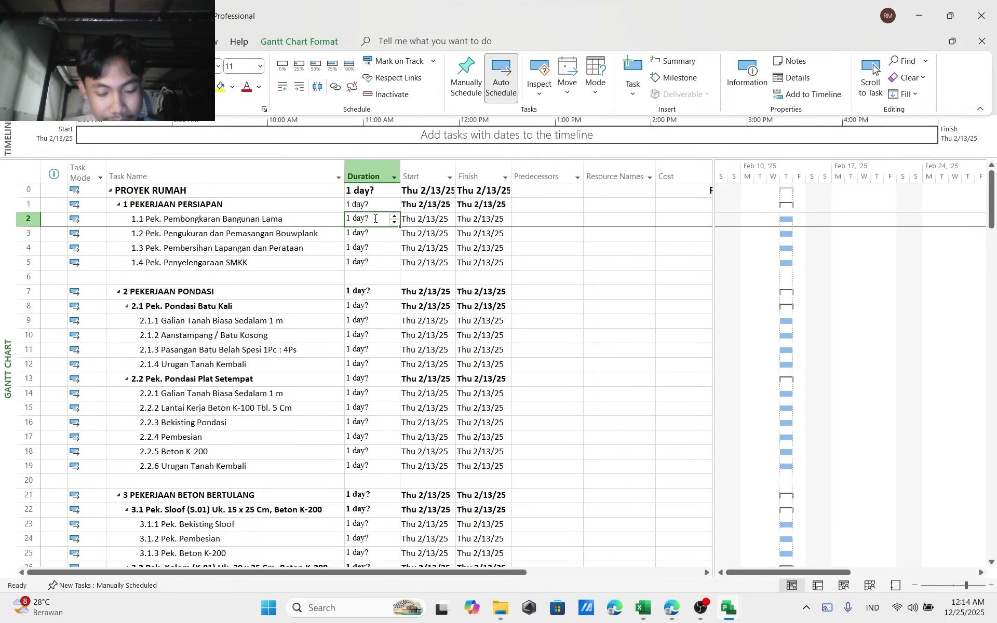
key("ctrl+v")
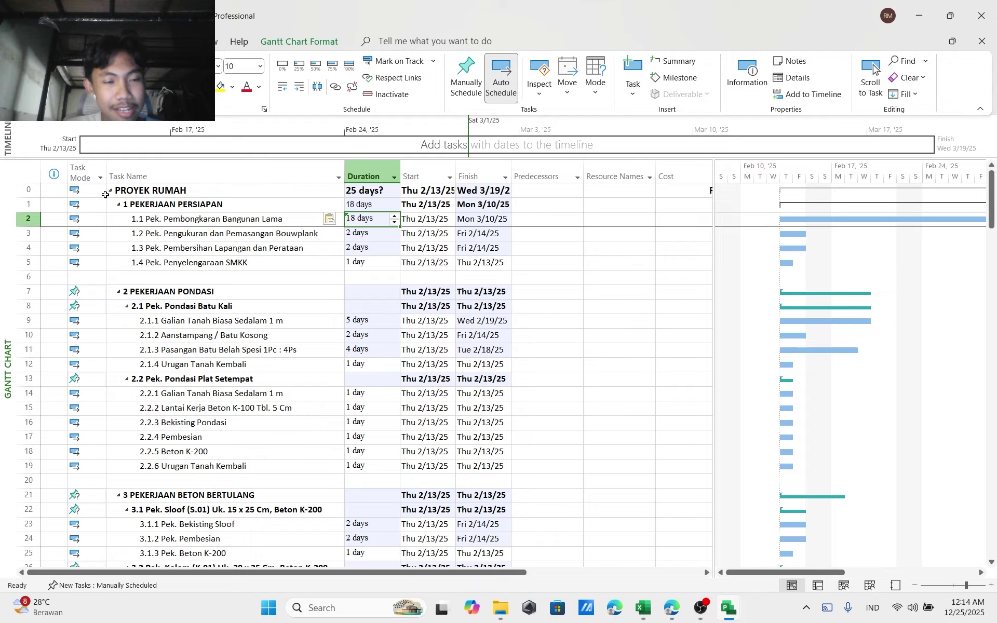
Set all tasks, including the manually scheduled summary tasks, back to Auto Schedule
left_click(79, 172)
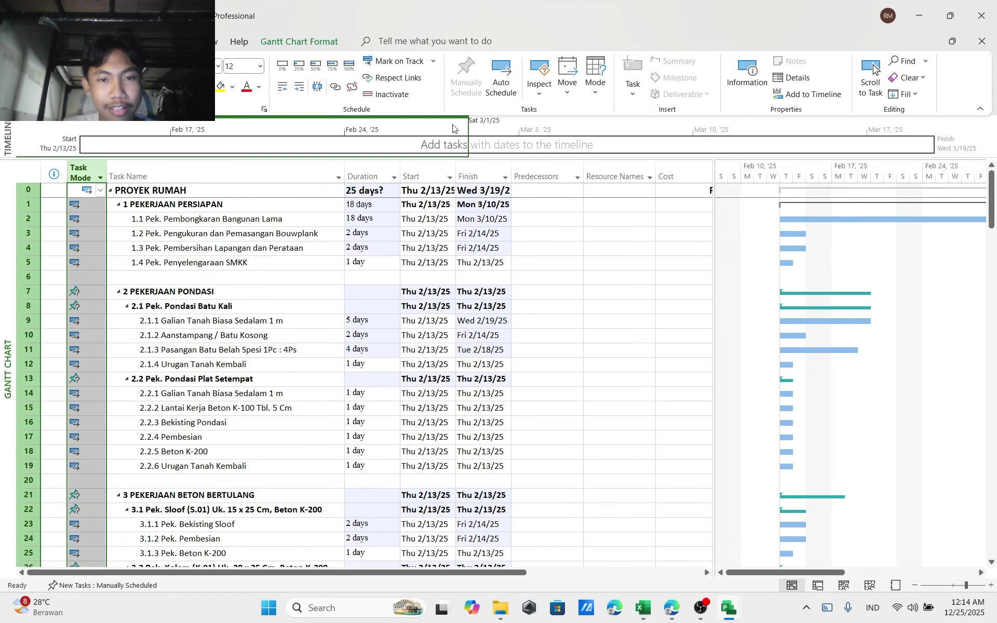
left_click(501, 78)
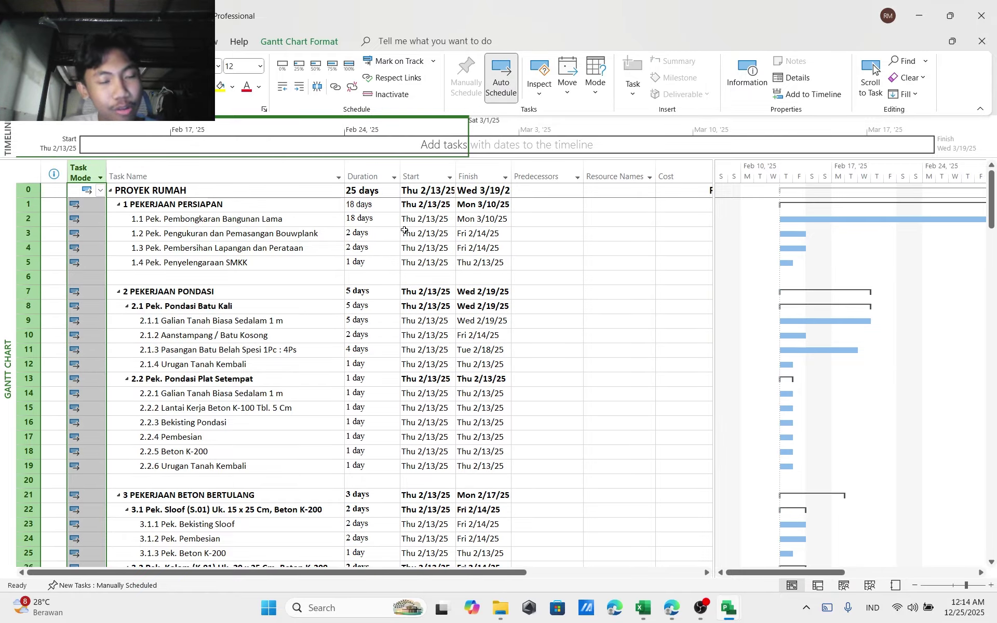
left_click(530, 246)
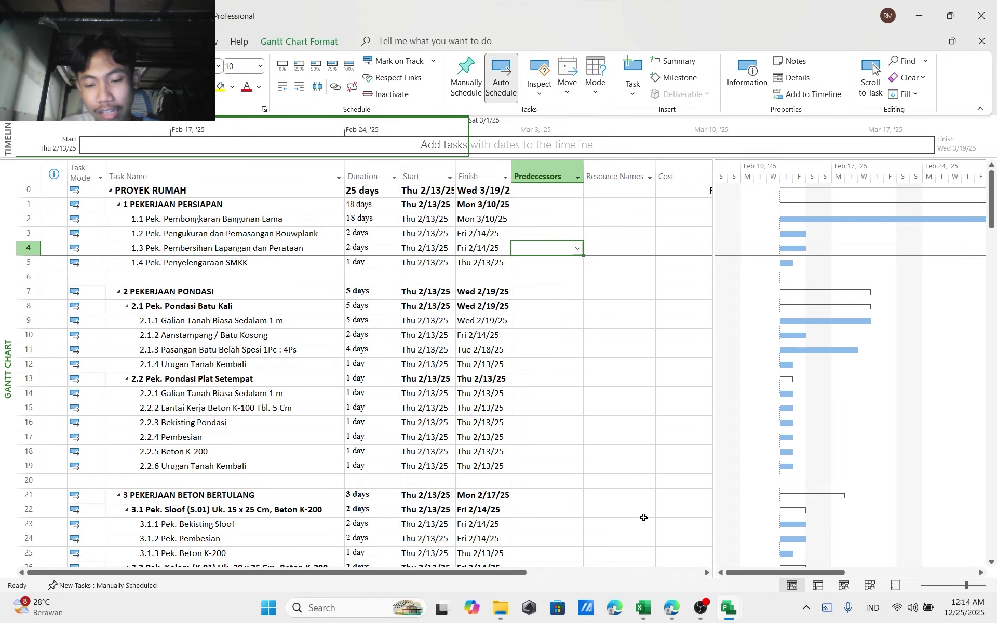
Switch to the Excel BOQ Project sheet and copy the predecessors from F5 down to F173
mouse_move(644, 609)
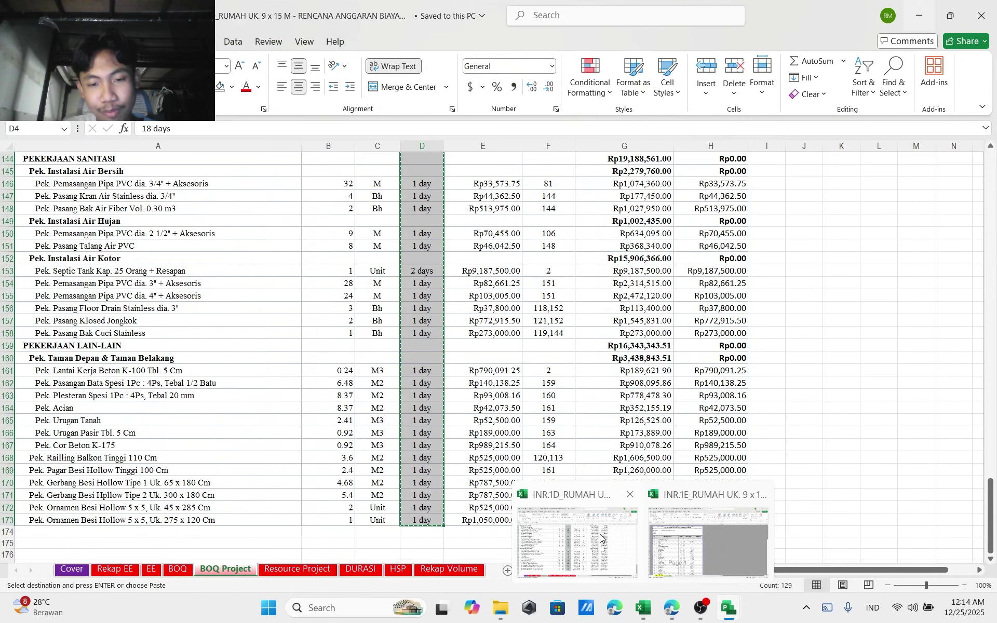
left_click(602, 537)
scroll(587, 423, "up", 20)
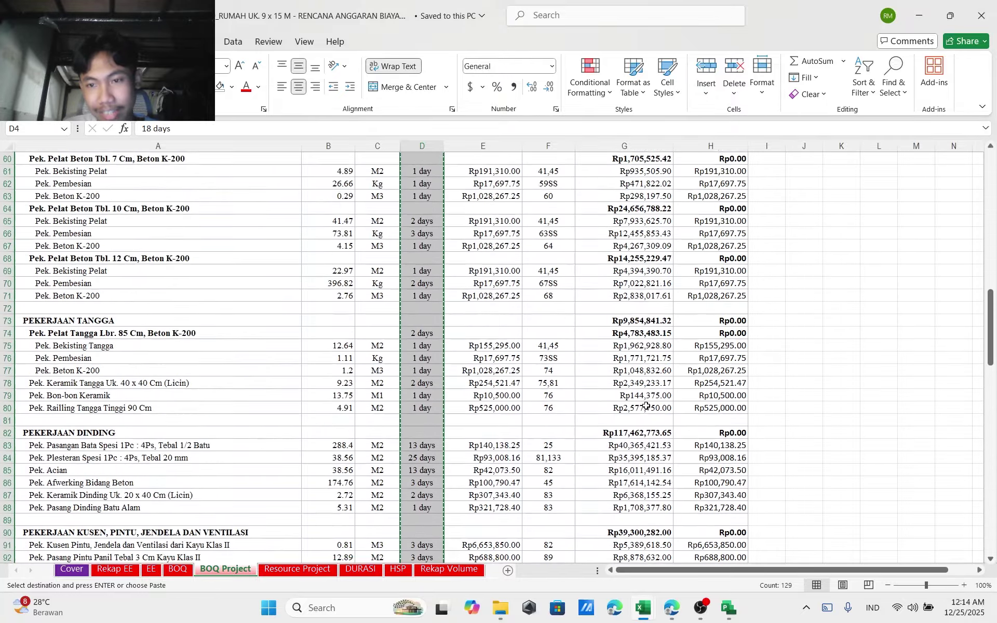
scroll(646, 406, "up", 20)
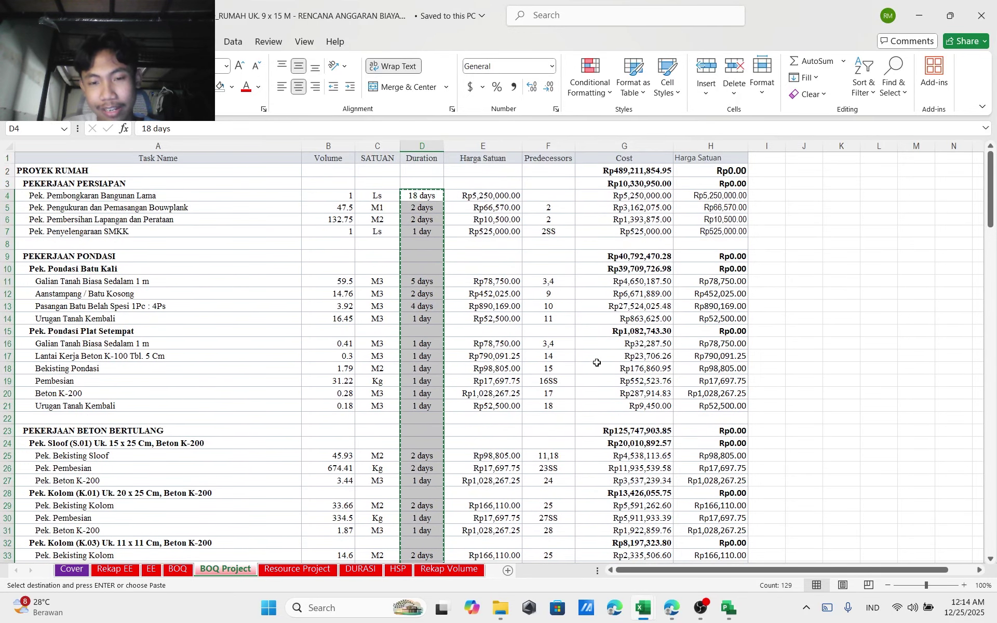
left_click(554, 215)
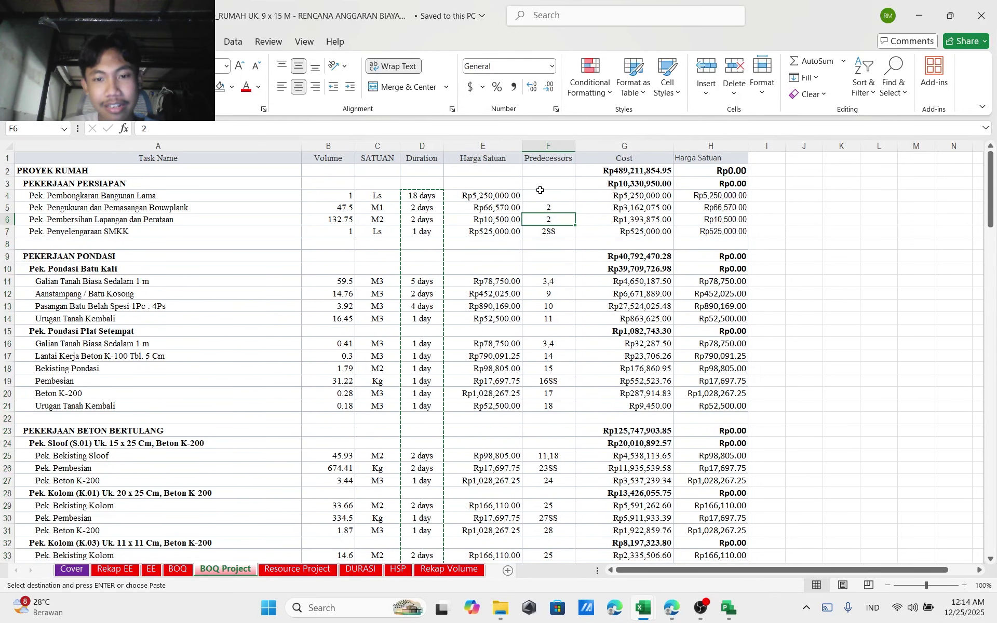
left_click(552, 229)
left_click(553, 251)
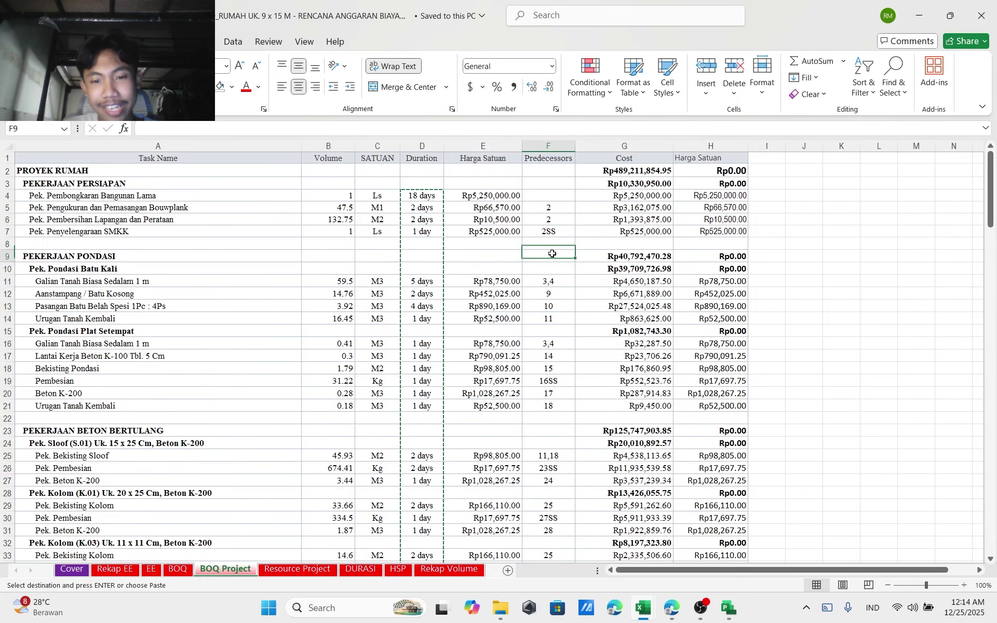
left_click(552, 230)
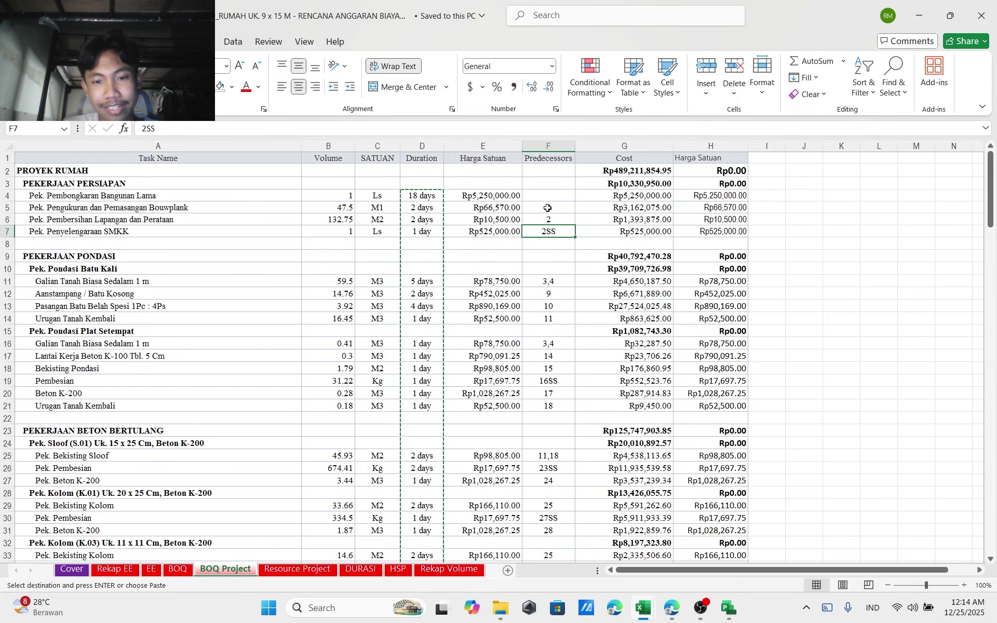
left_click_drag(548, 207, 544, 550)
Back in the New Tubes Inden project, paste the predecessors into the Predecessors column starting at Pek. Pengukuran dan Pemasangan Bouwplank
left_click(919, 15)
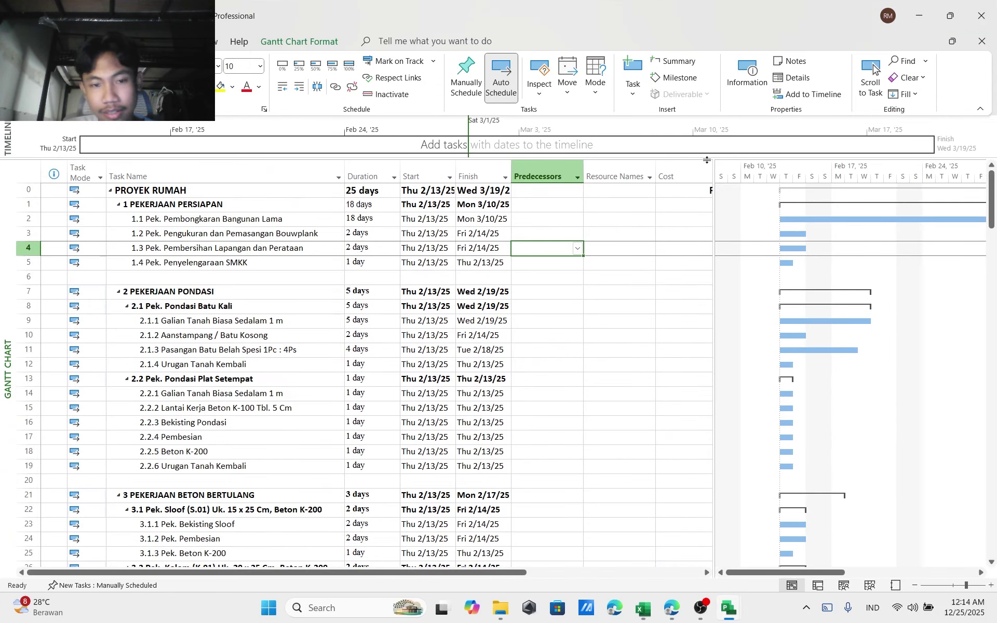
left_click(548, 232)
key("ctrl+v")
Examine how the predecessor entries of tasks 3 to 5 under PEKERJAAN PERSIAPAN relate to Pek. Pembongkaran Bangunan Lama
left_click(548, 263)
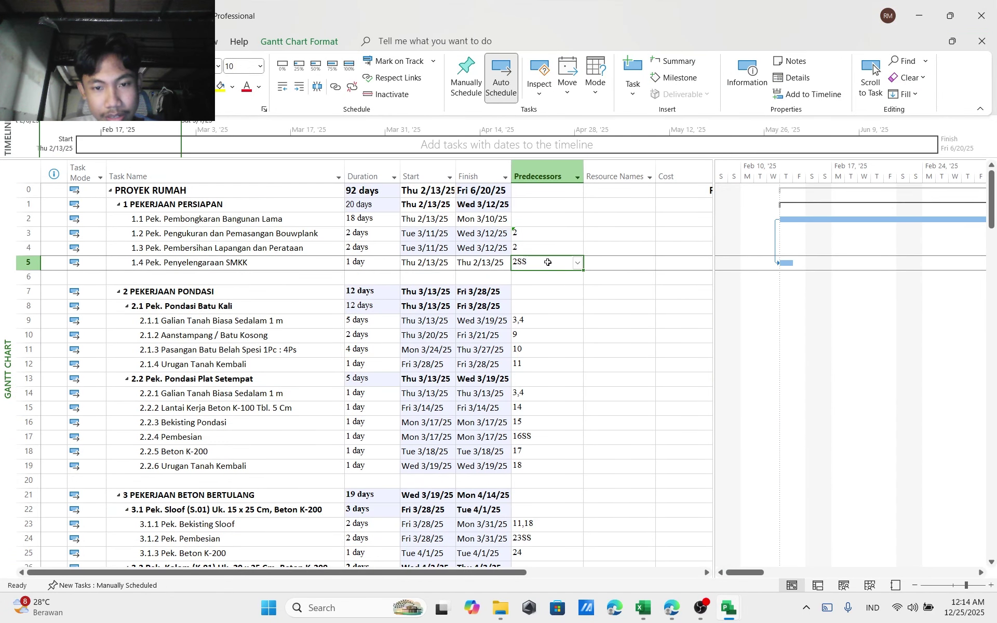
left_click(546, 235)
left_click(540, 262)
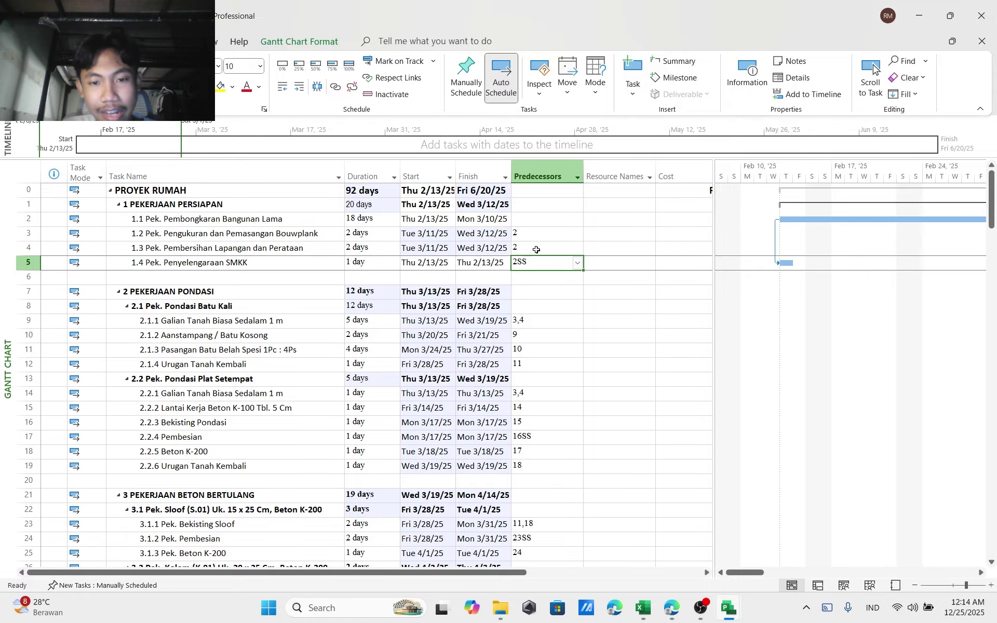
left_click(535, 234)
left_click(543, 247)
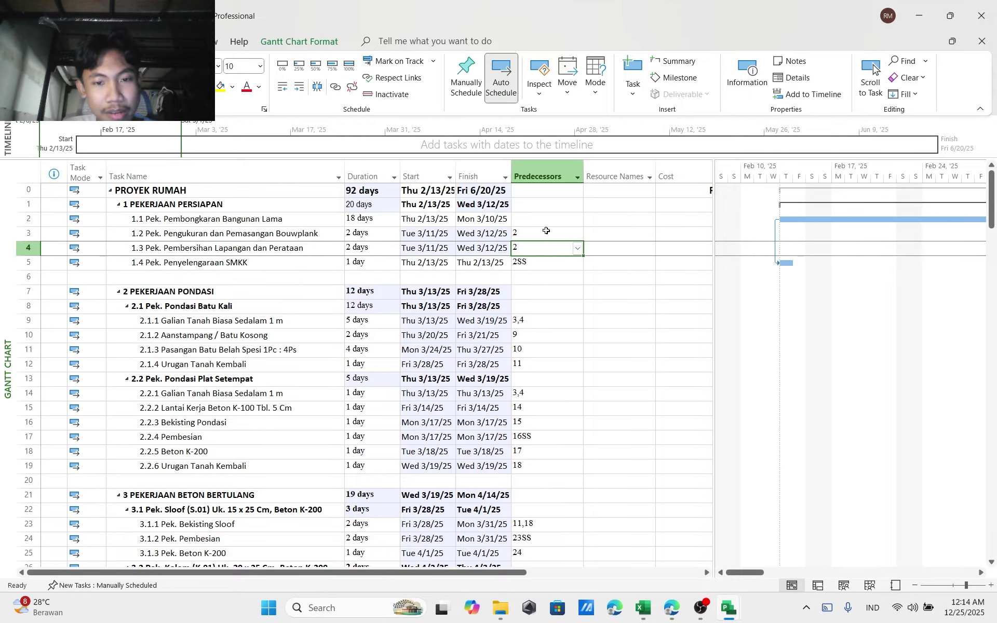
left_click(541, 231)
left_click_drag(553, 234, 222, 233)
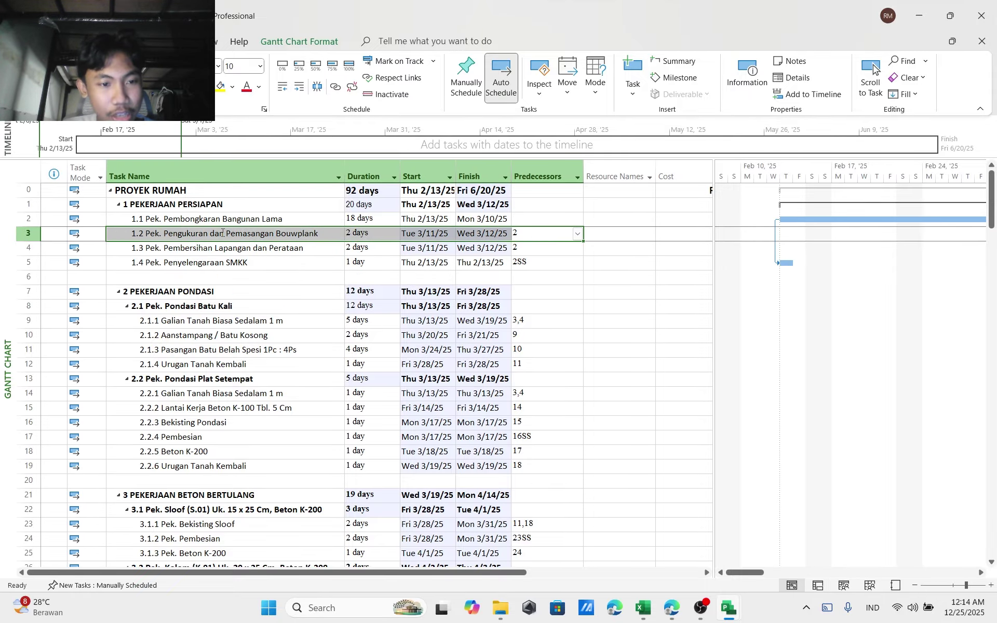
left_click(518, 266)
left_click(535, 235)
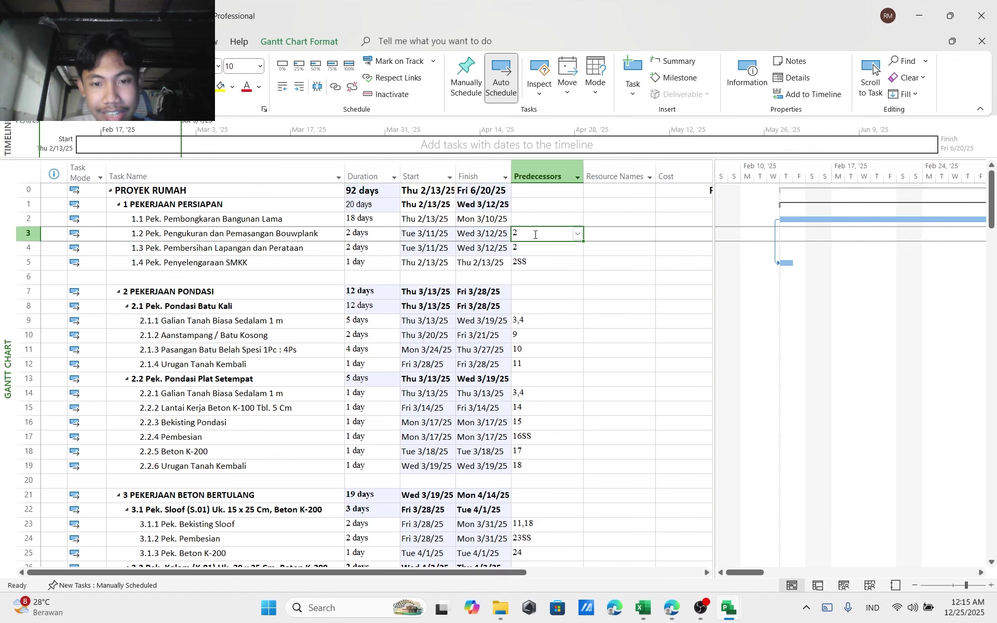
left_click(31, 221)
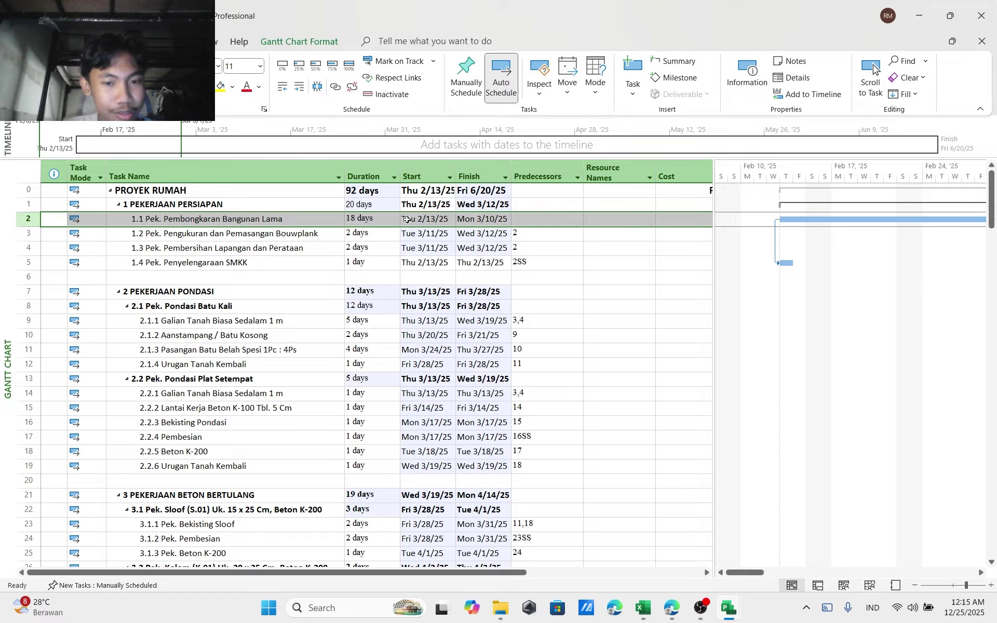
left_click(526, 265)
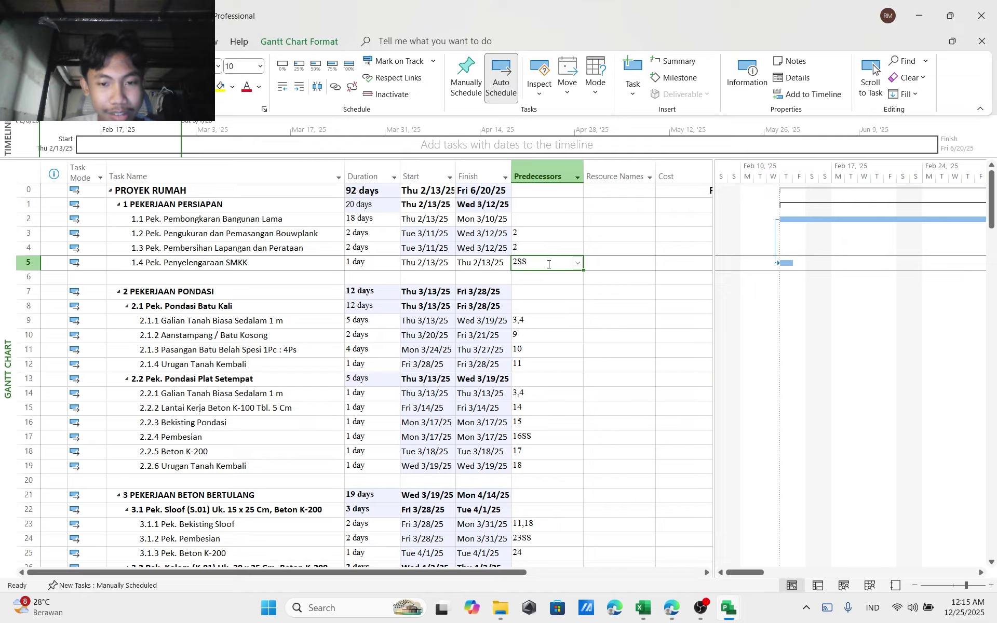
left_click_drag(548, 264, 212, 270)
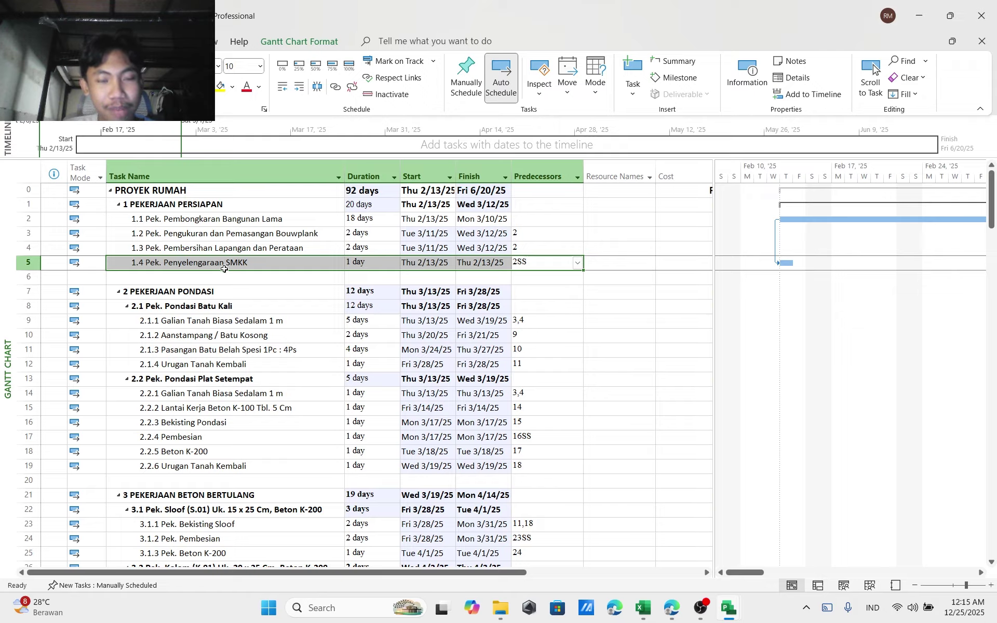
left_click_drag(195, 223, 407, 222)
left_click(572, 247)
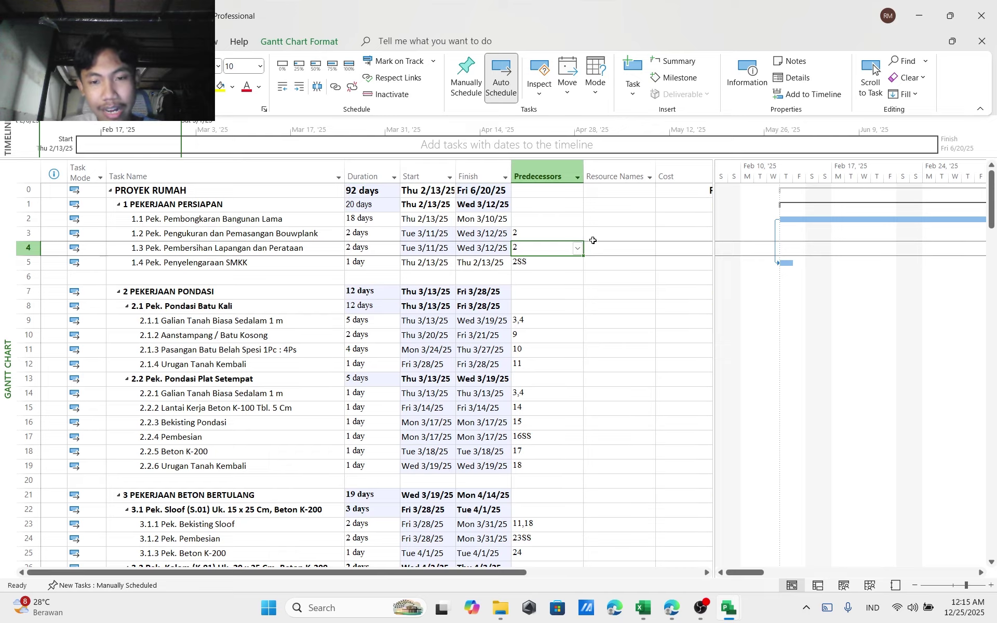
Turn to the empty Resource Names column and switch the project to the Resource Sheet view
left_click(593, 240)
left_click(606, 280)
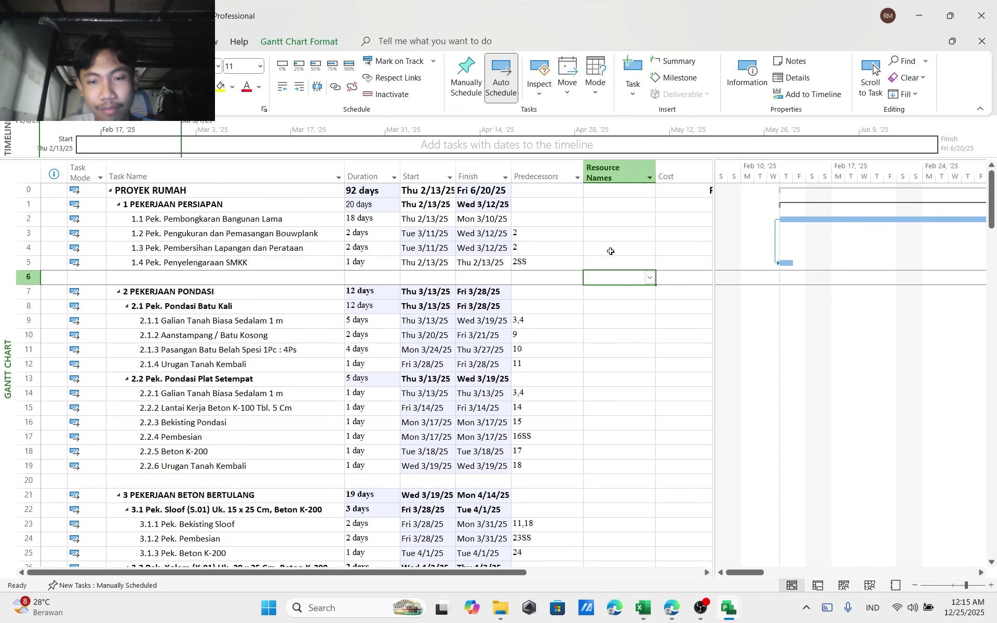
key("Up")
key("Up")
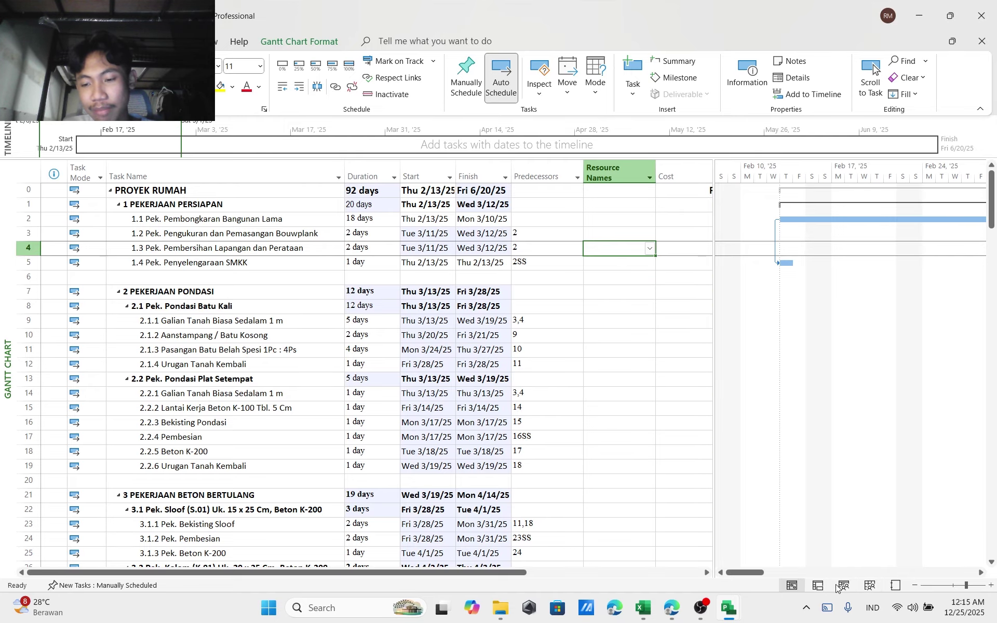
left_click(871, 586)
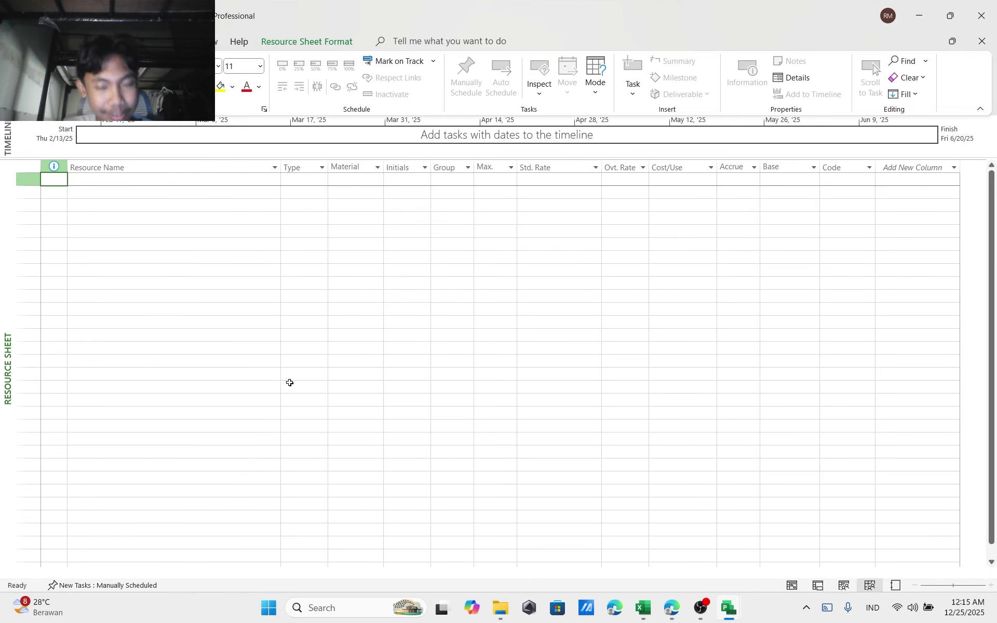
Check the Harga & Bahan price list in Excel and copy the resource table from A2 through column G of the Resource Project sheet
mouse_move(644, 607)
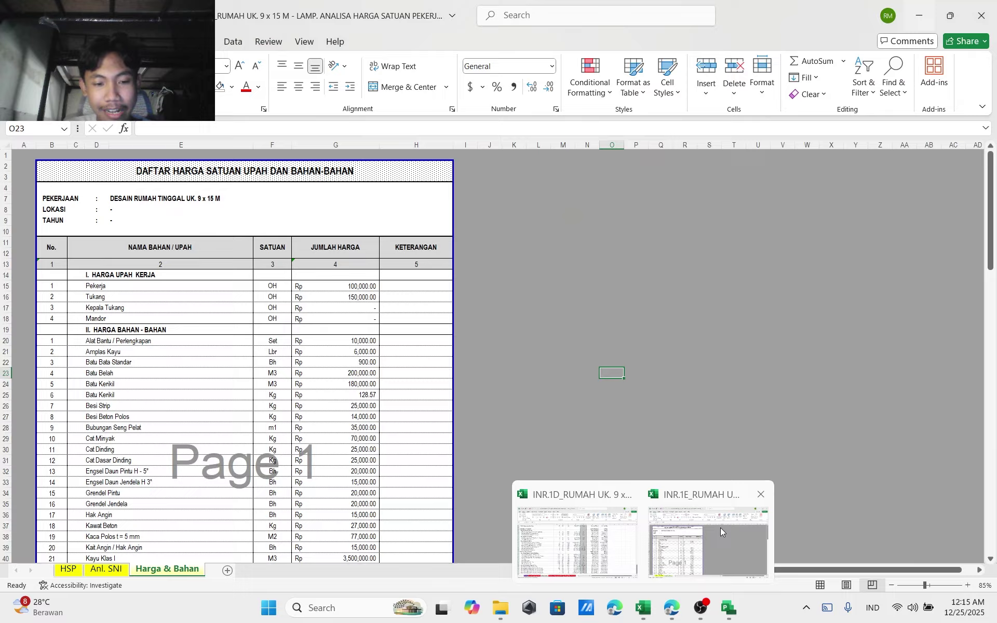
left_click(720, 528)
scroll(331, 381, "down", 5)
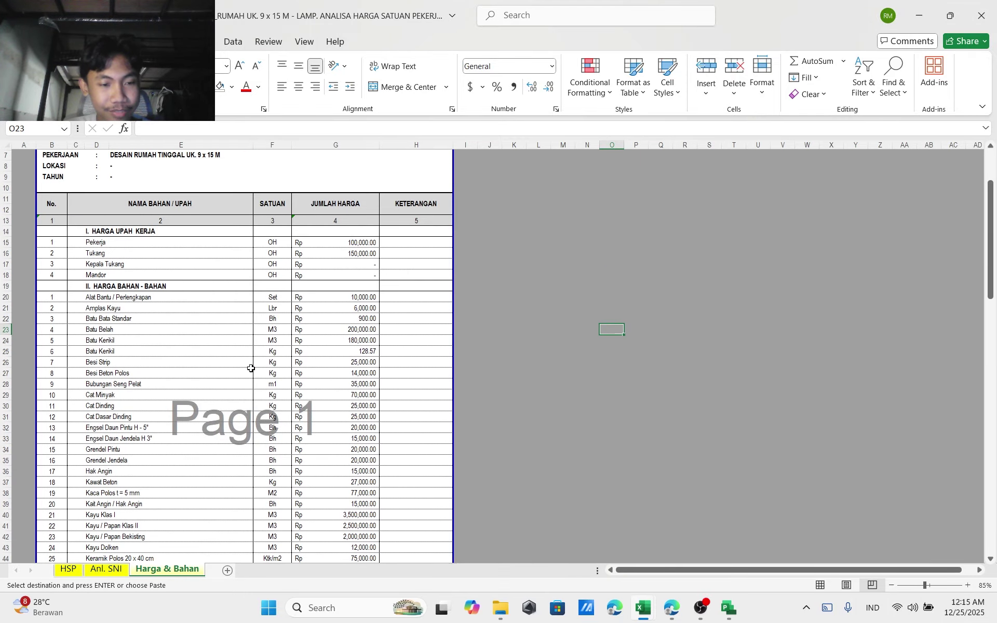
scroll(198, 478, "up", 5)
mouse_move(639, 609)
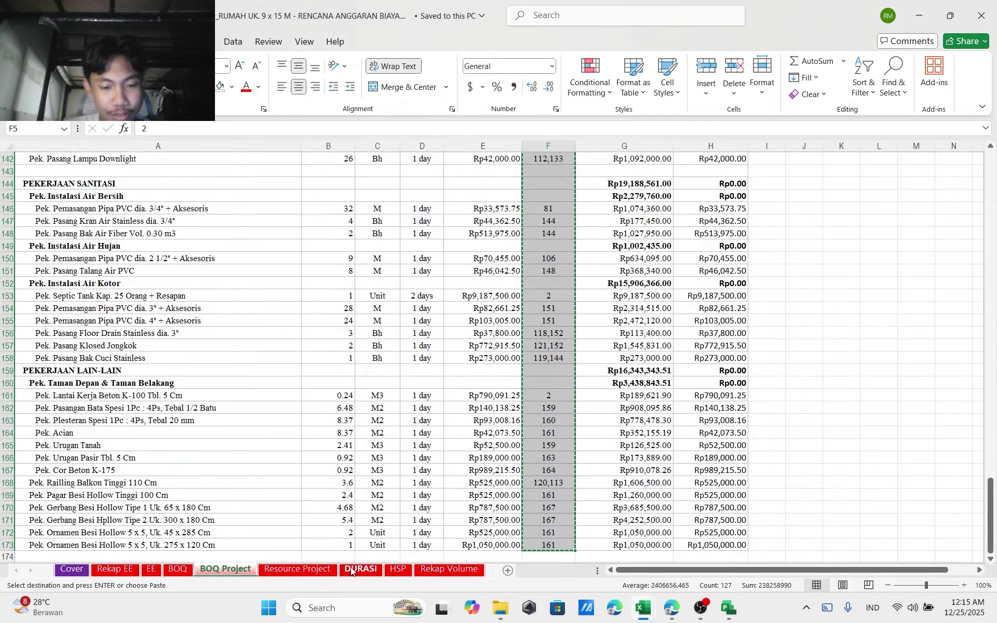
left_click(311, 569)
scroll(238, 403, "up", 10)
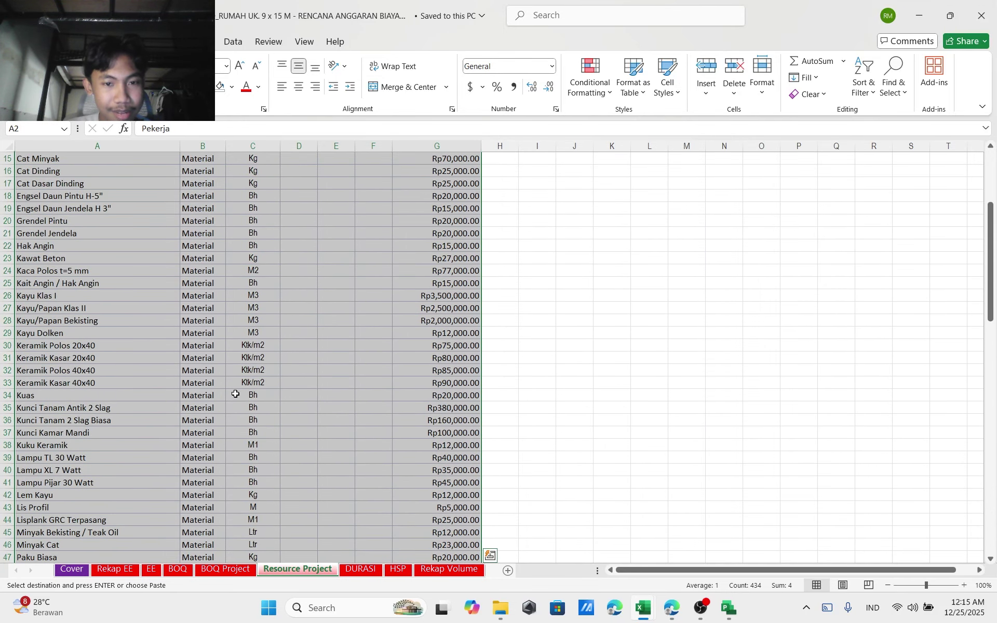
scroll(236, 394, "up", 5)
key("ctrl+q")
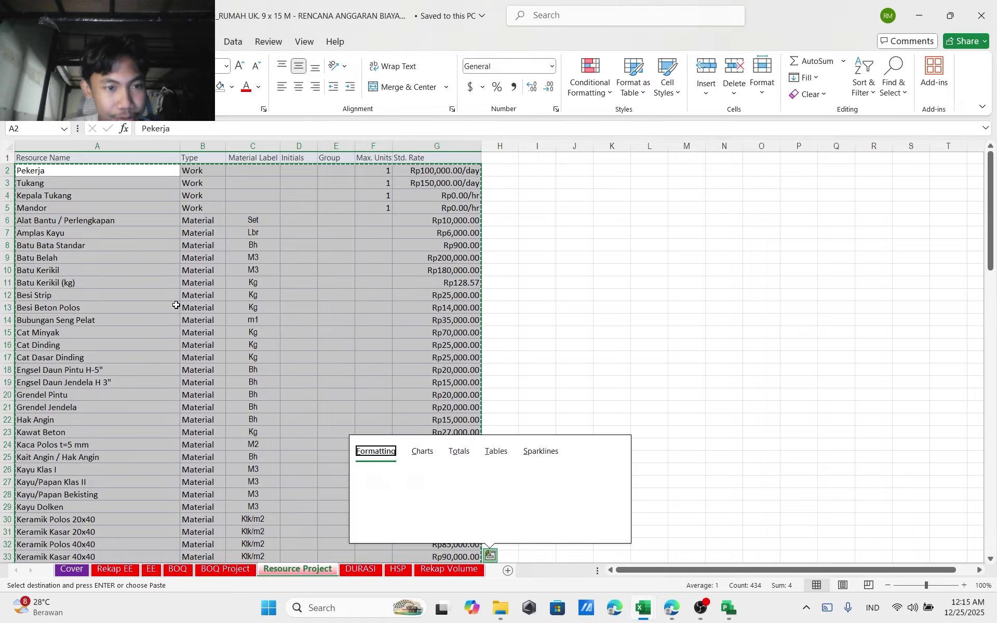
left_click(688, 232)
Return to the New Tubes Inden project and paste the copied resources into the Resource Sheet, starting in the first Resource Name row
left_click(932, 9)
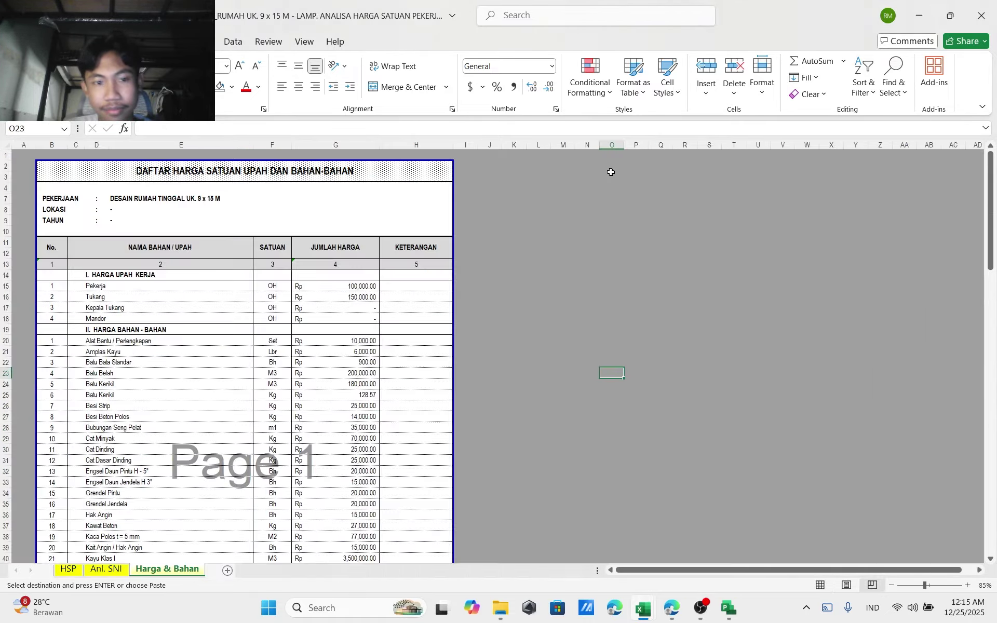
mouse_move(726, 595)
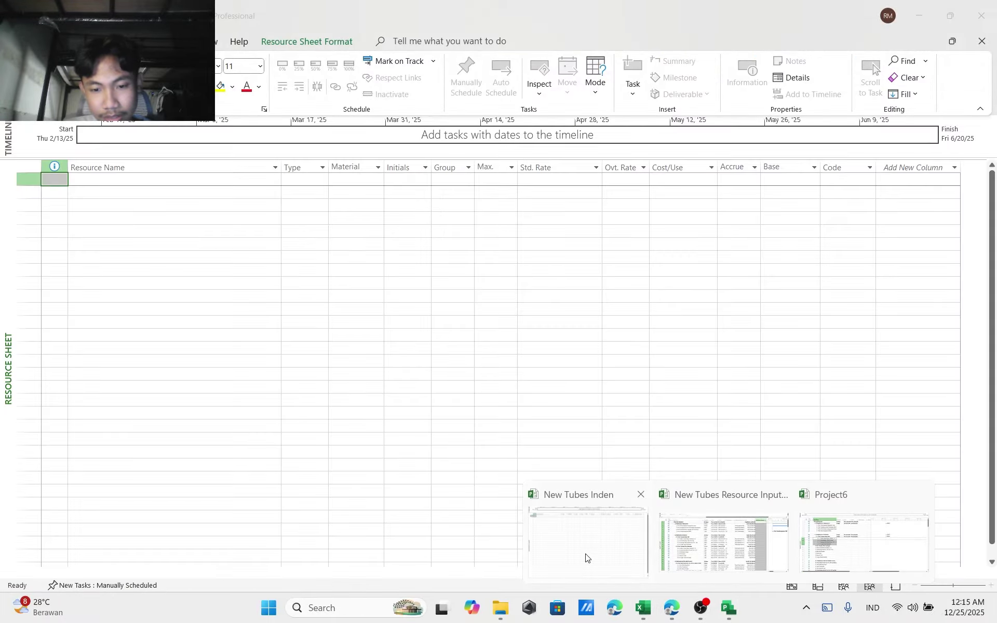
left_click(580, 550)
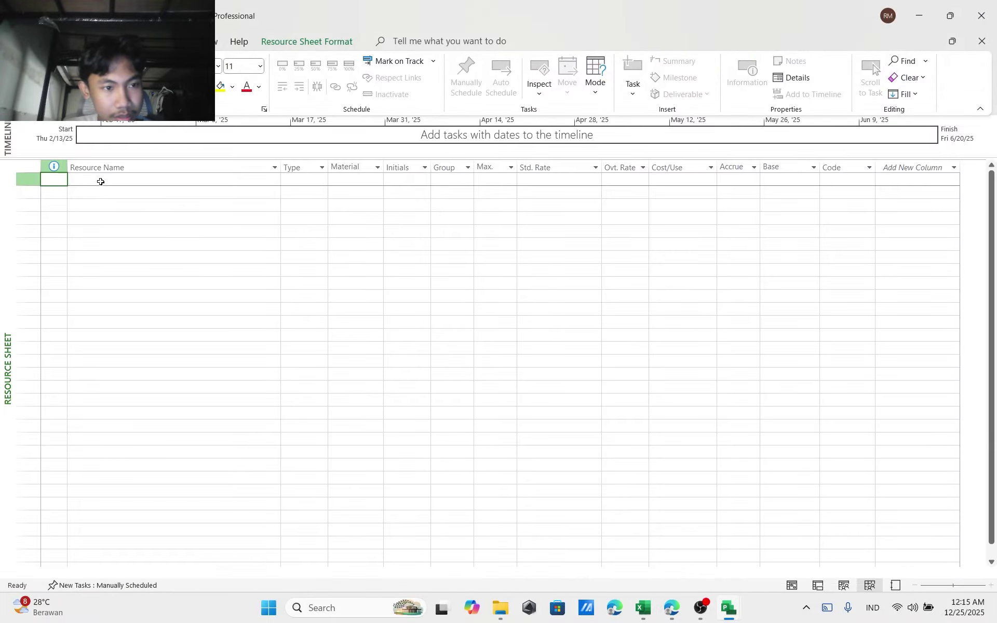
key("ctrl+v")
Review the Type assigned to the labour resources, the materials and the last three entries from Pembongkaran Bangunan Lama to Profit 5%
left_click(175, 258)
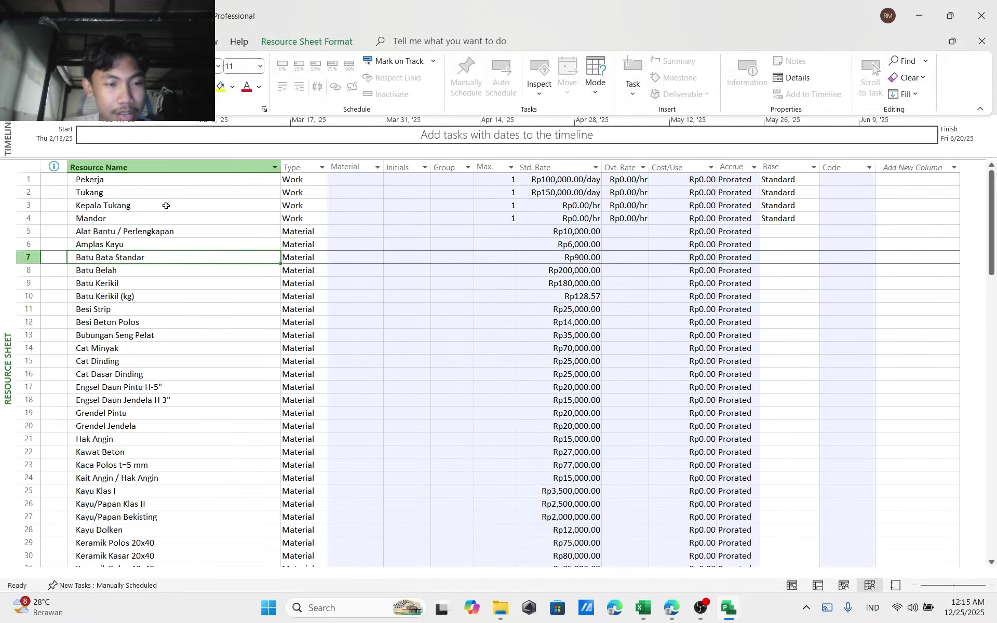
left_click_drag(122, 181, 122, 214)
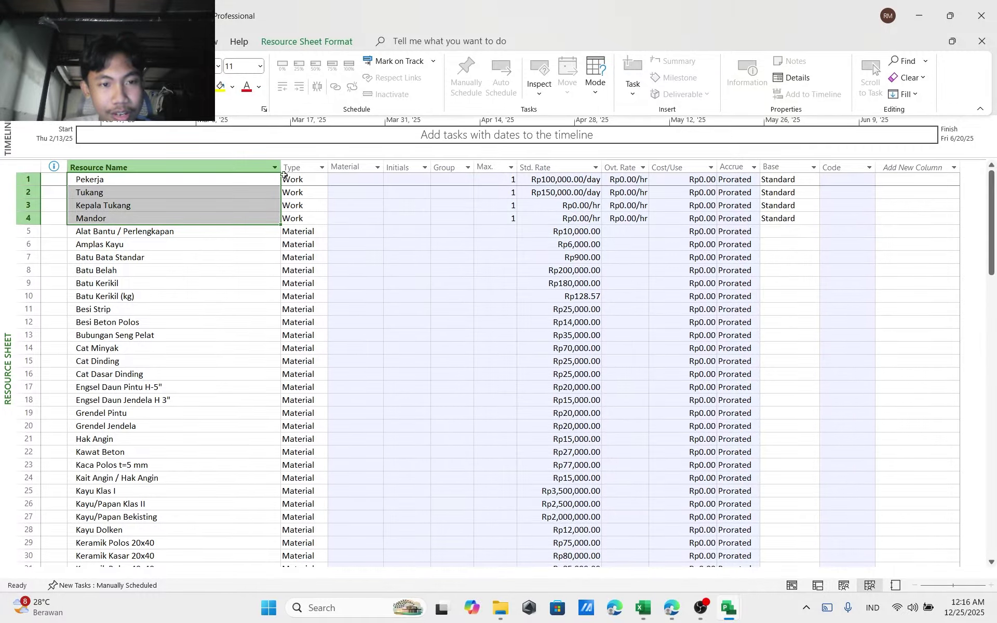
left_click_drag(299, 176, 301, 215)
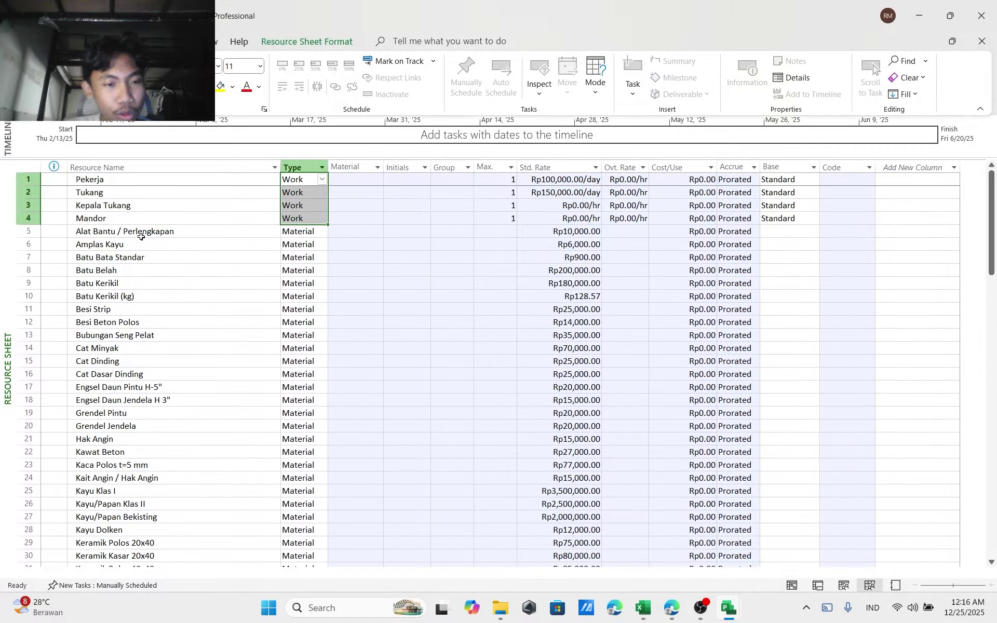
left_click_drag(139, 234, 107, 418)
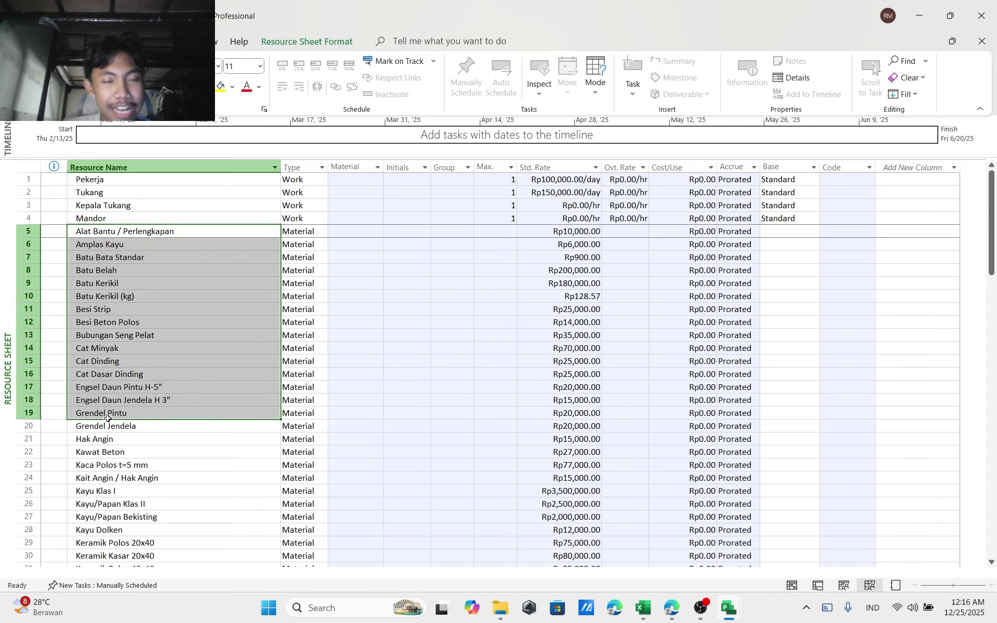
left_click_drag(310, 228, 297, 333)
left_click_drag(991, 197, 993, 520)
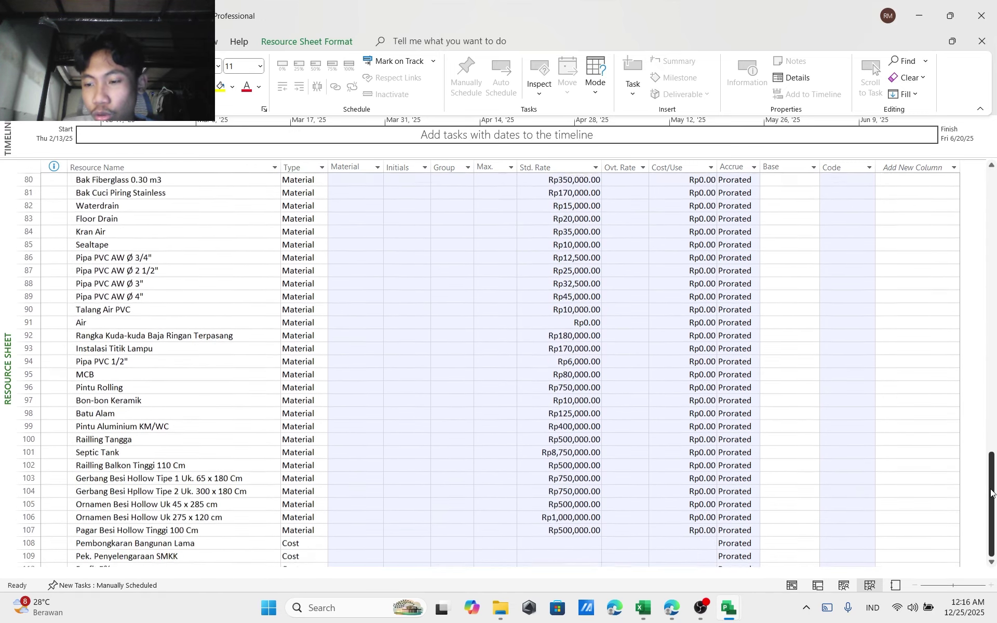
scroll(256, 497, "down", 1)
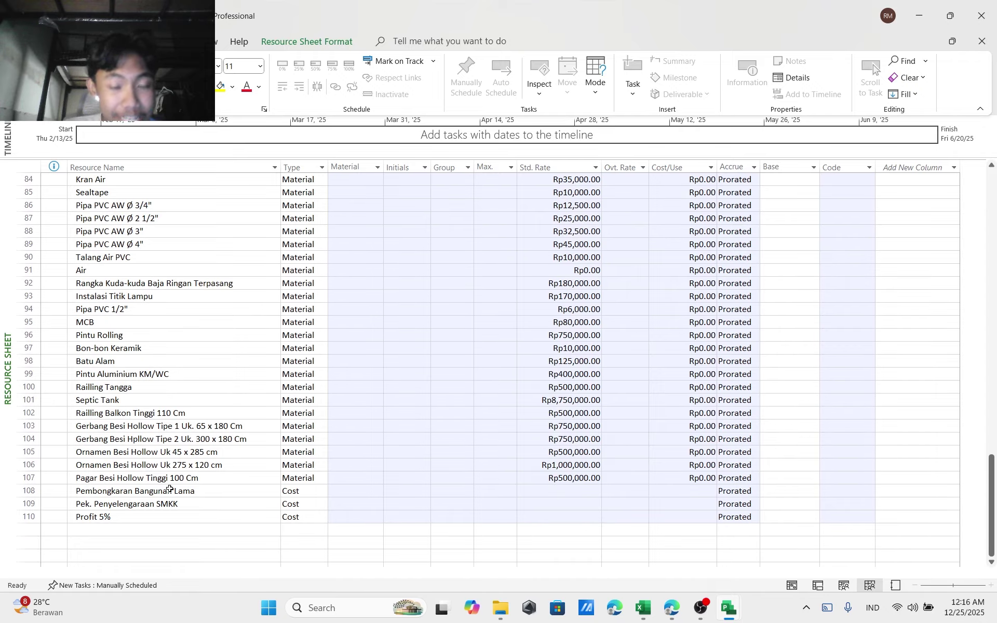
left_click_drag(138, 493, 138, 505)
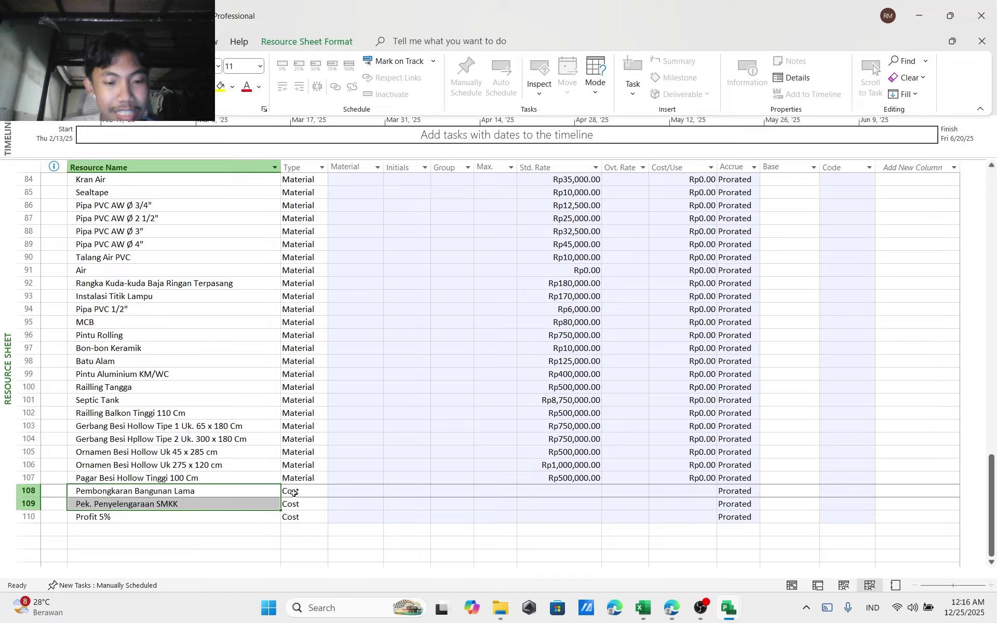
left_click_drag(294, 493, 299, 517)
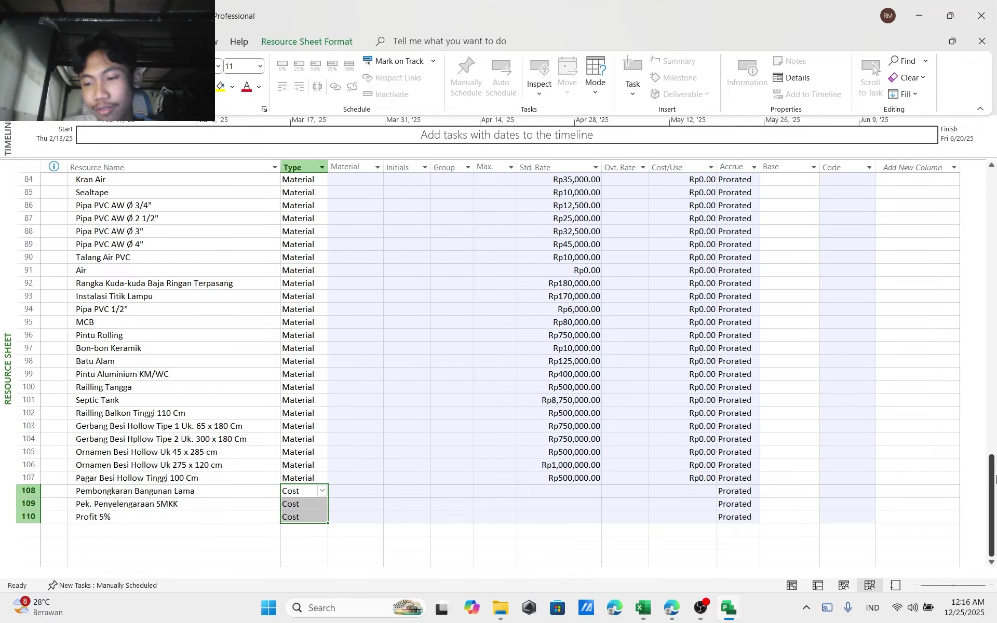
Return to the start of the Resource Sheet and review the four labour resources from Pekerja to Mandor
left_click_drag(993, 475, 995, 190)
scroll(628, 260, "down", 2)
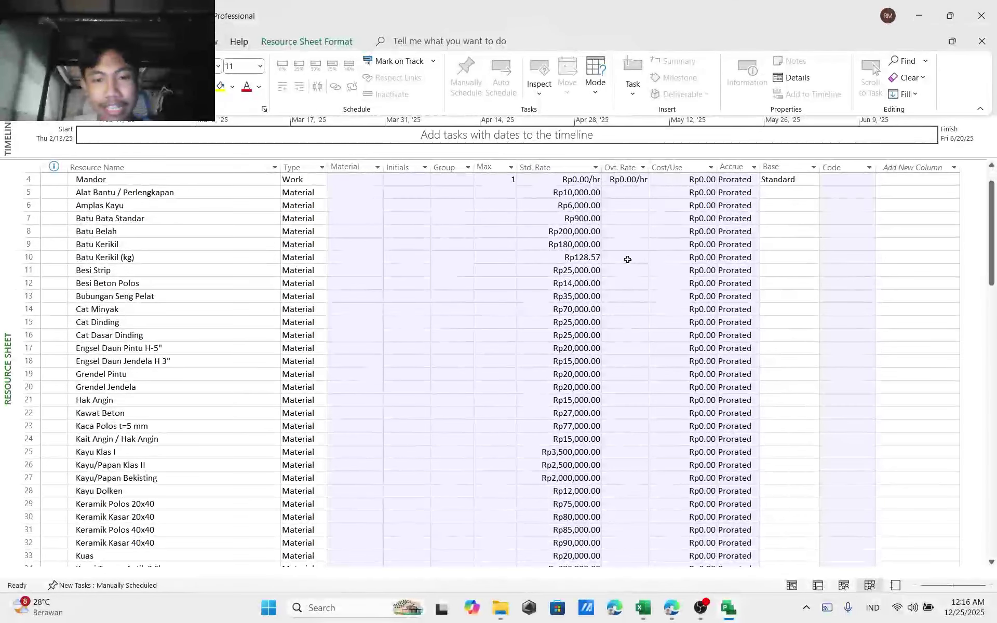
scroll(631, 262, "up", 2)
left_click(814, 317)
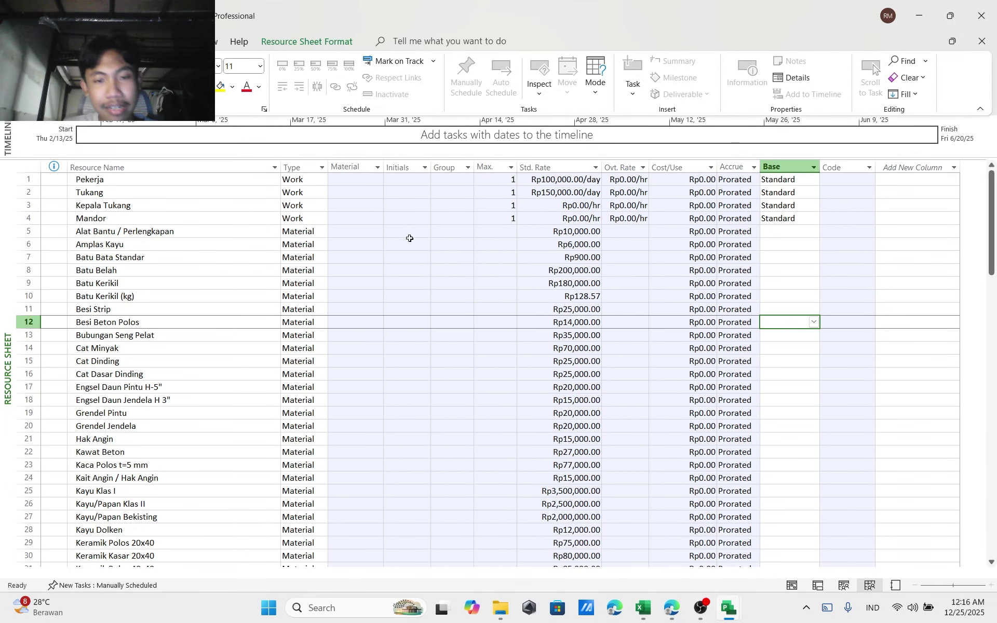
left_click(351, 224)
left_click_drag(231, 179, 225, 217)
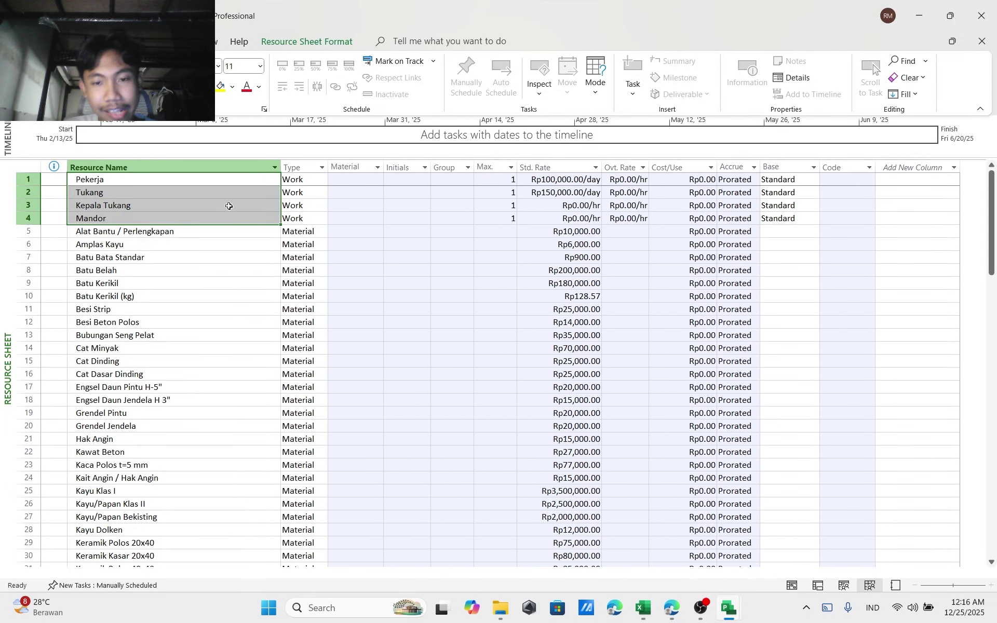
Inspect the per-day standard rate in Pekerja's cost rate table, then close the resource information without changes
left_click(557, 182)
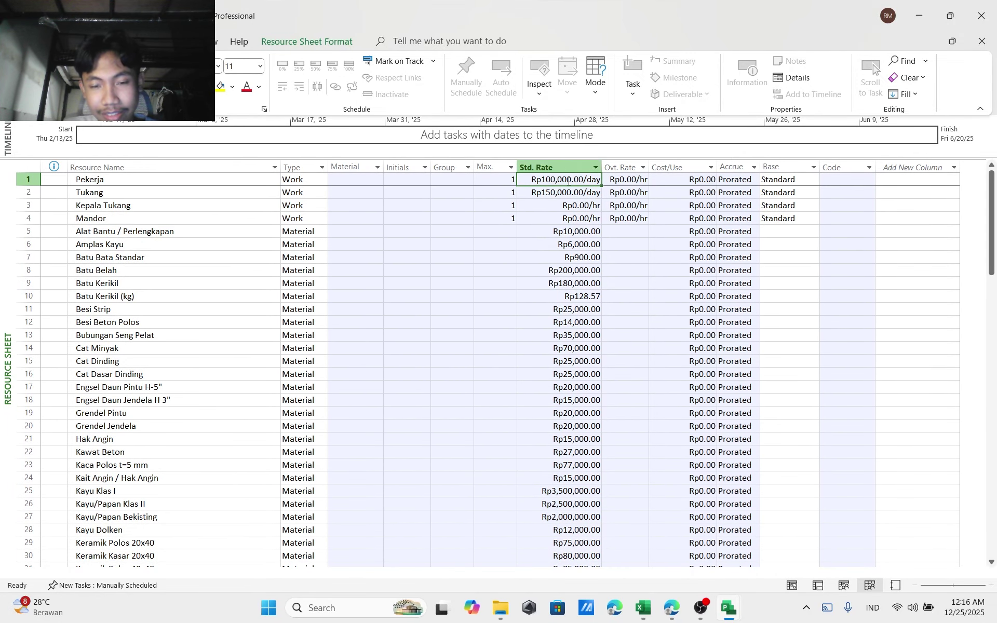
double_click(577, 180)
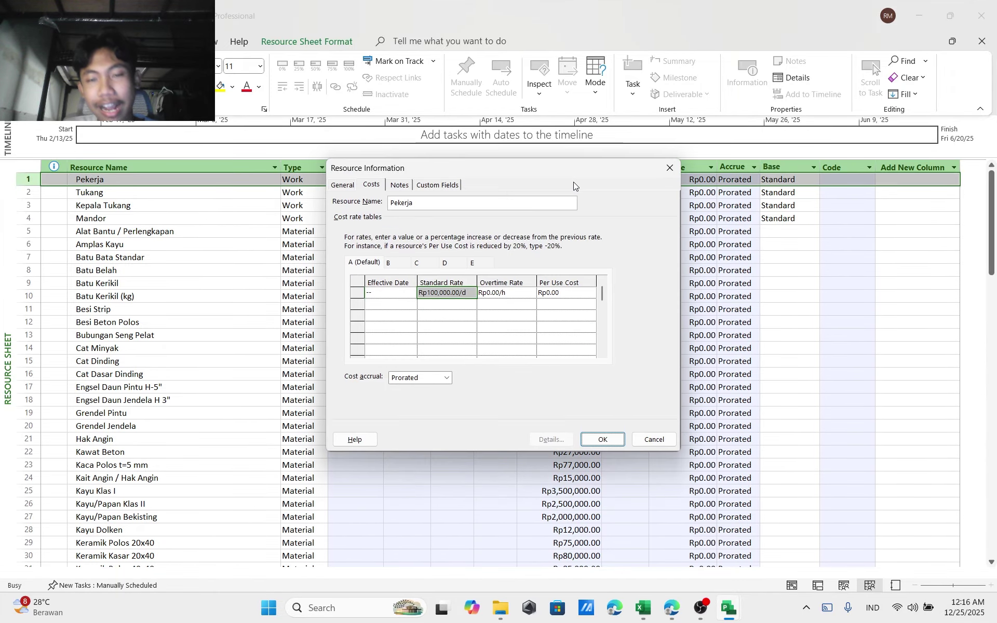
left_click(469, 292)
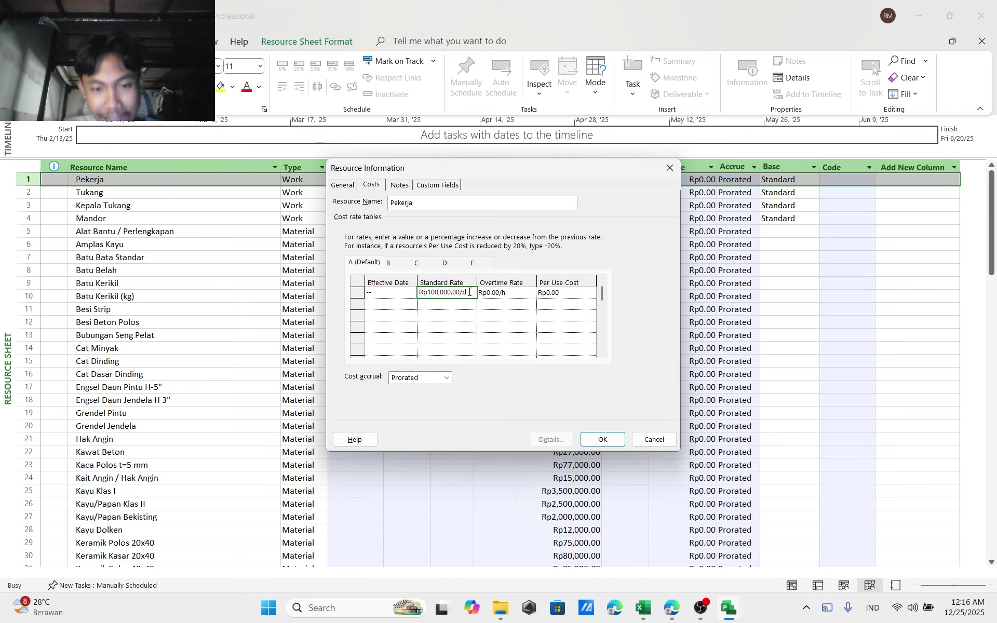
left_click(659, 176)
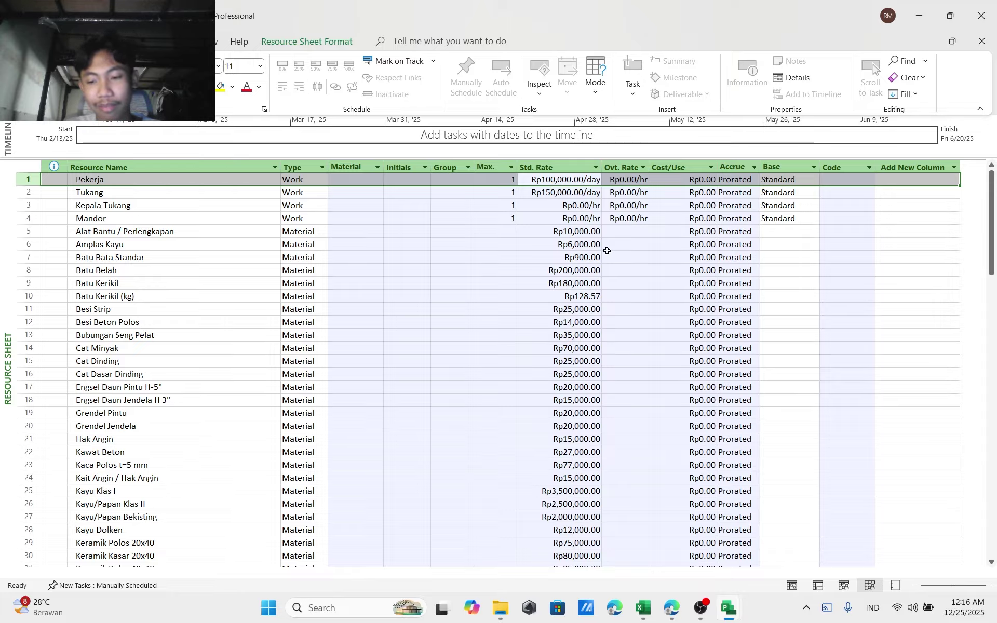
Switch to the Gantt Chart view and open the resource assignments of task 2.1.2 Aanstampang / Batu Kosong
left_click(792, 586)
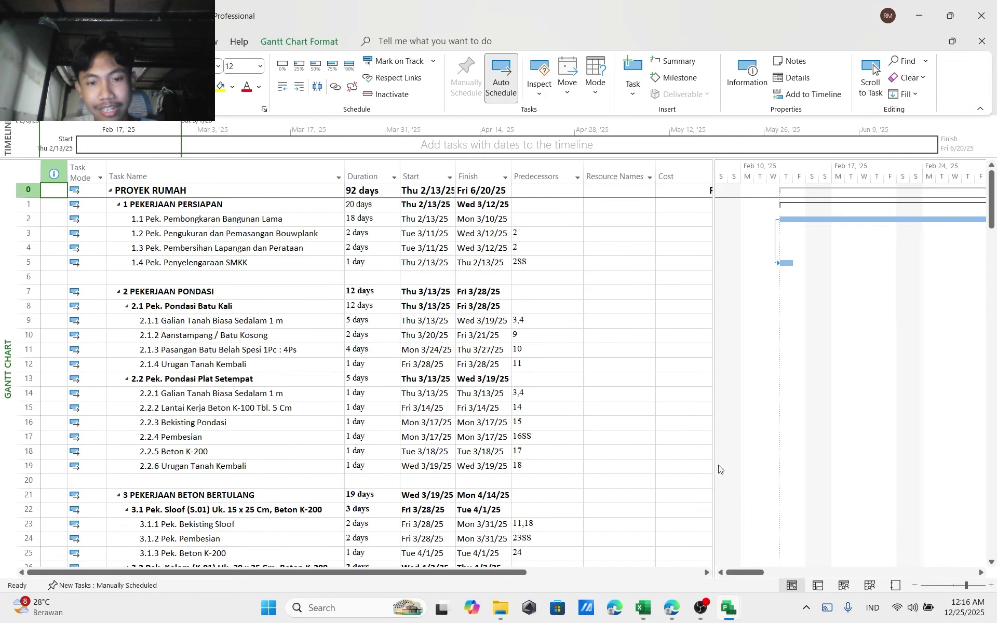
scroll(637, 383, "down", 1)
scroll(625, 374, "up", 1)
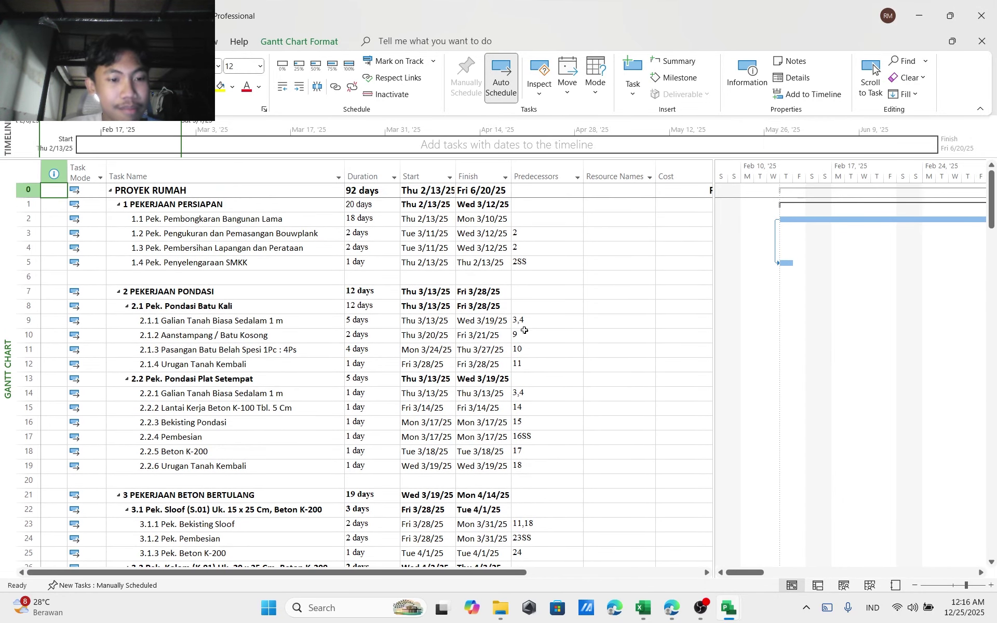
left_click(204, 335)
left_click(578, 338)
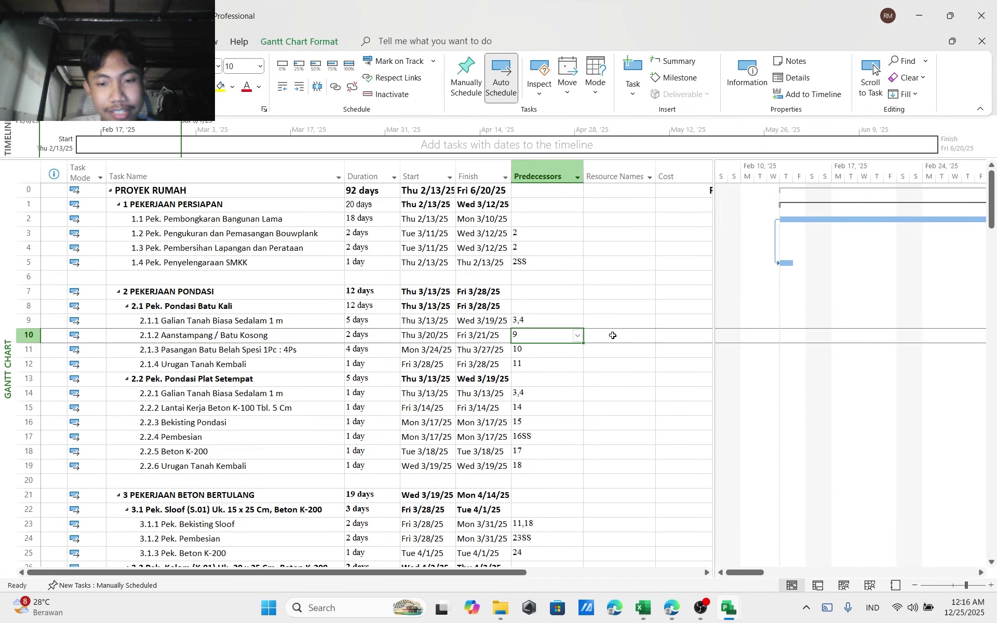
left_click(617, 336)
double_click(617, 335)
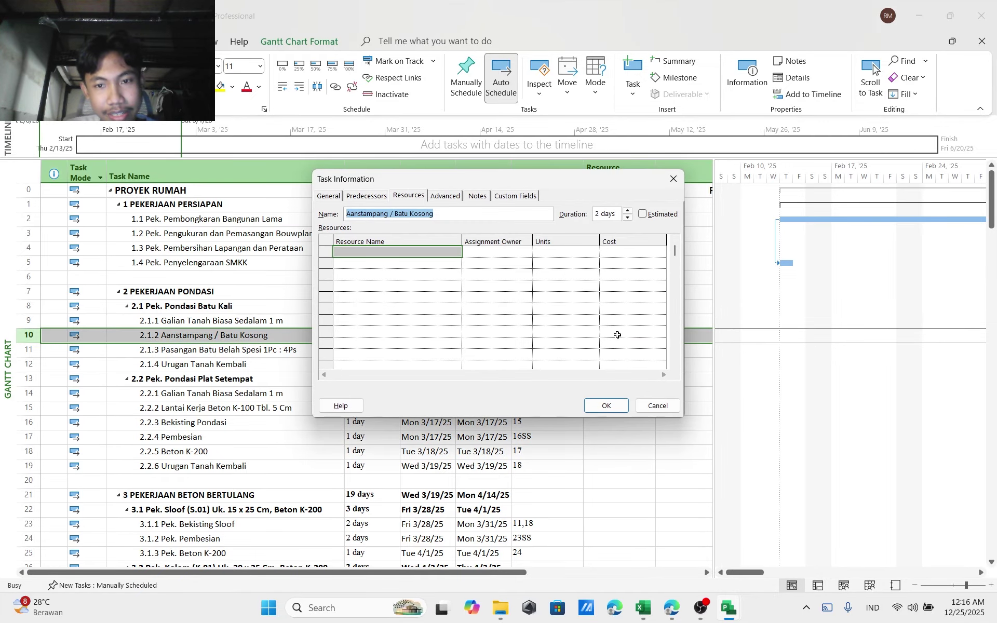
left_click_drag(605, 182, 621, 219)
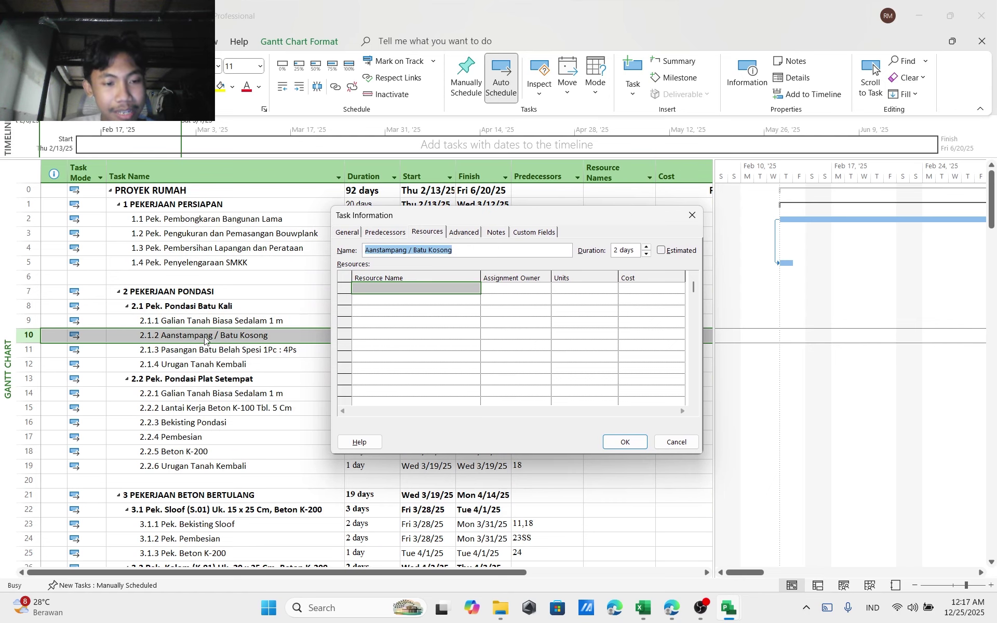
Switch to the unit price analysis workbook in Excel and examine the labour in item 8, batu kosong (anstampang), on the Anl. SNI sheet
mouse_move(643, 608)
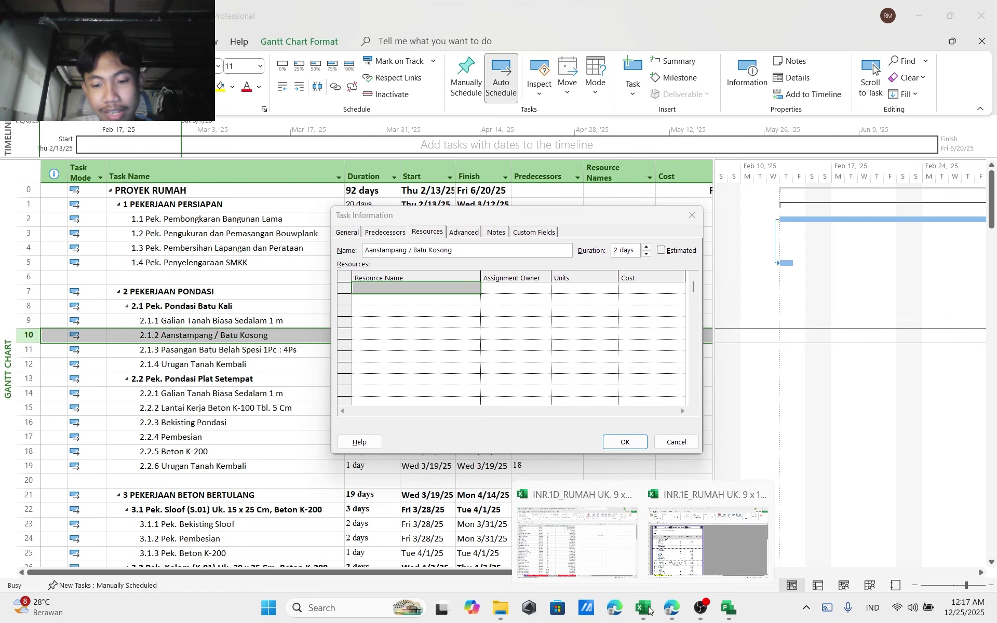
left_click(708, 525)
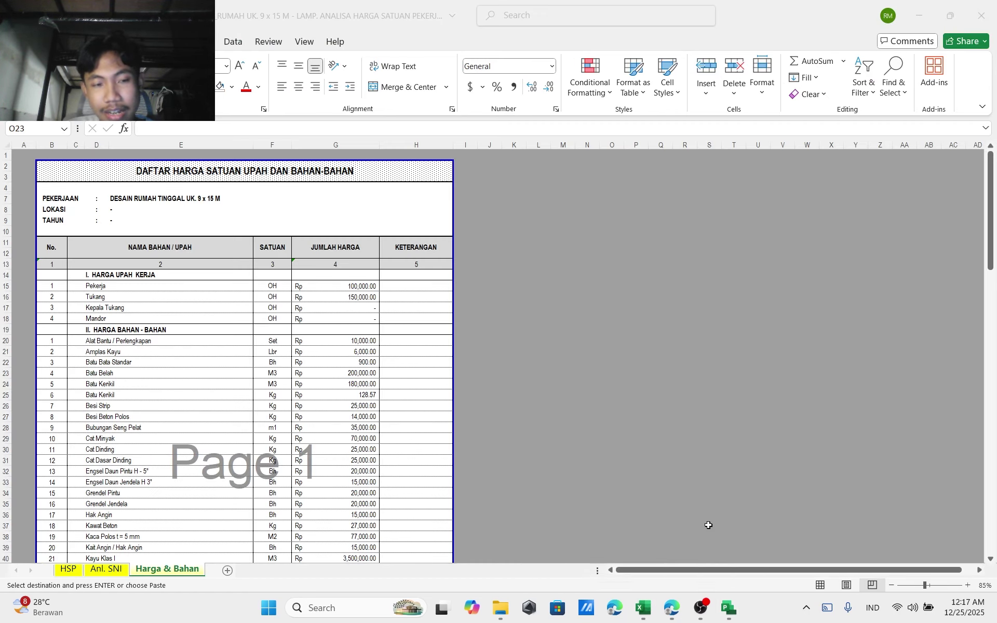
left_click(113, 570)
scroll(238, 434, "up", 3)
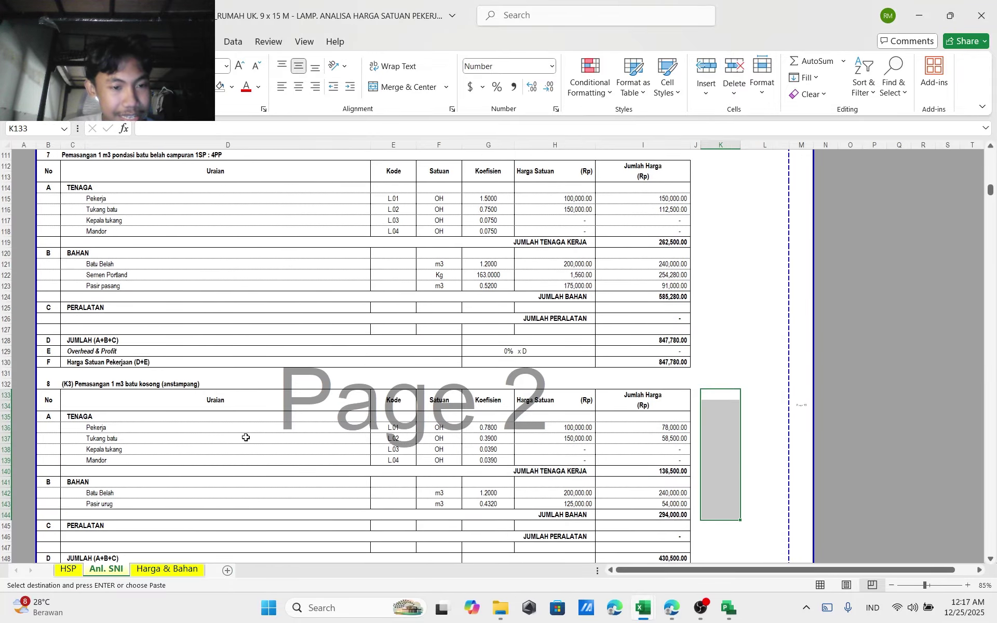
scroll(244, 434, "down", 2)
left_click(221, 383)
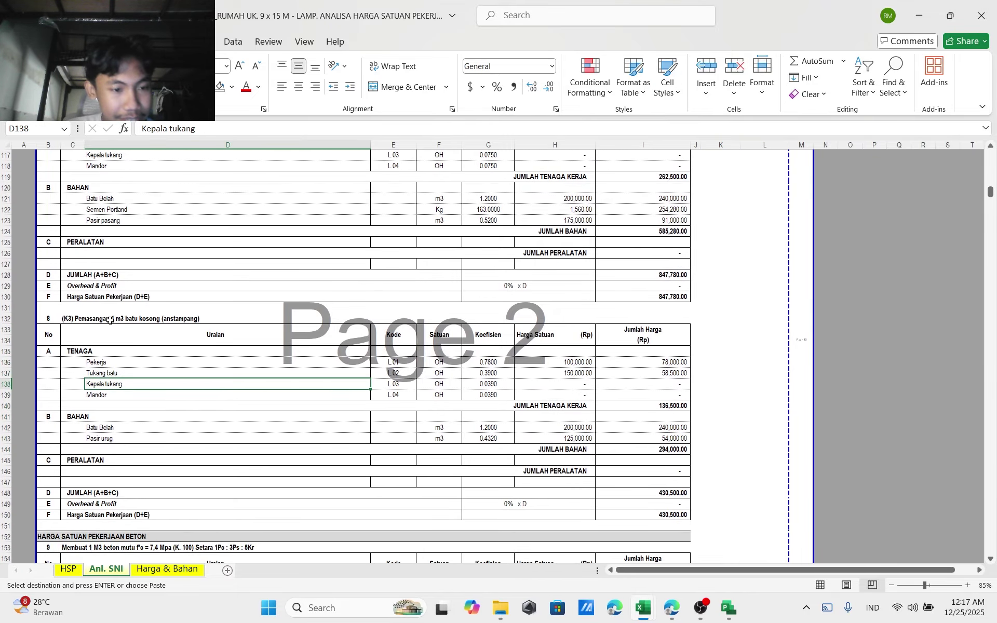
left_click(185, 319)
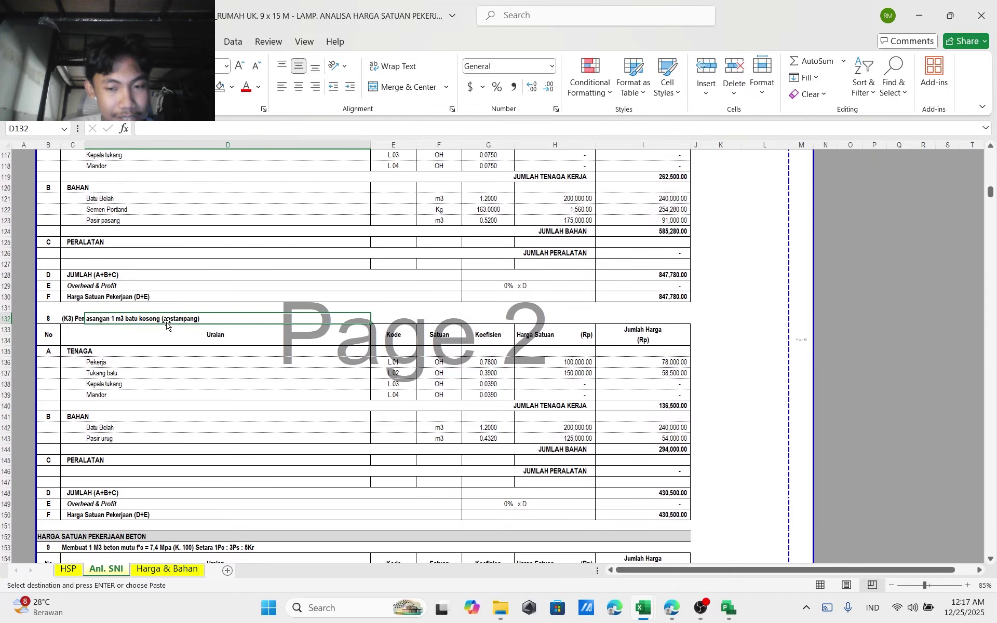
left_click(167, 369)
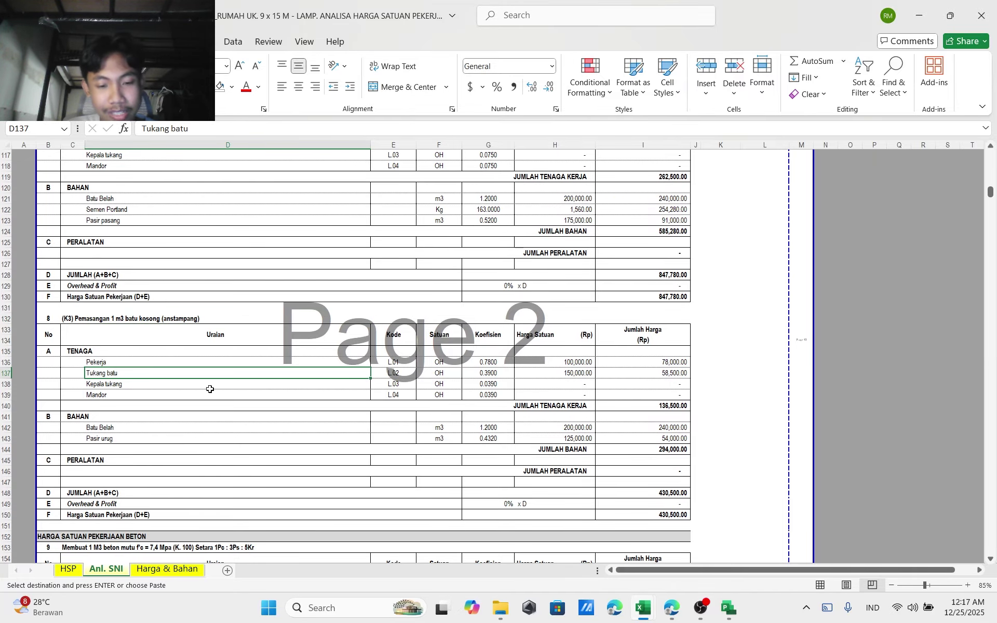
Switch to the Rencana Anggaran Biaya workbook and copy the Aanstampang / Batu Kosong volume from cell N23 of the BOQ sheet
mouse_move(633, 615)
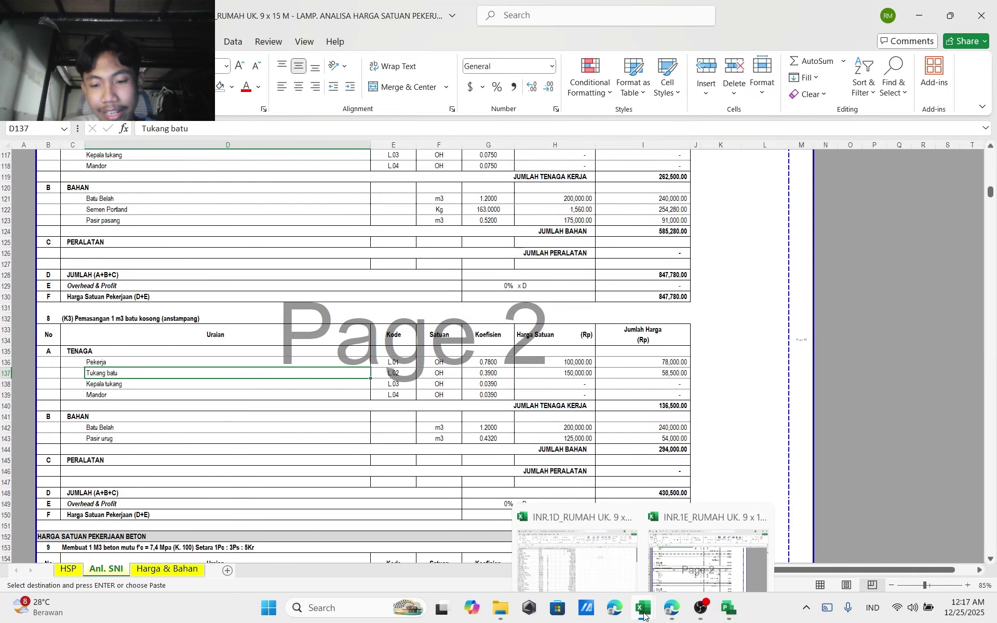
left_click(591, 542)
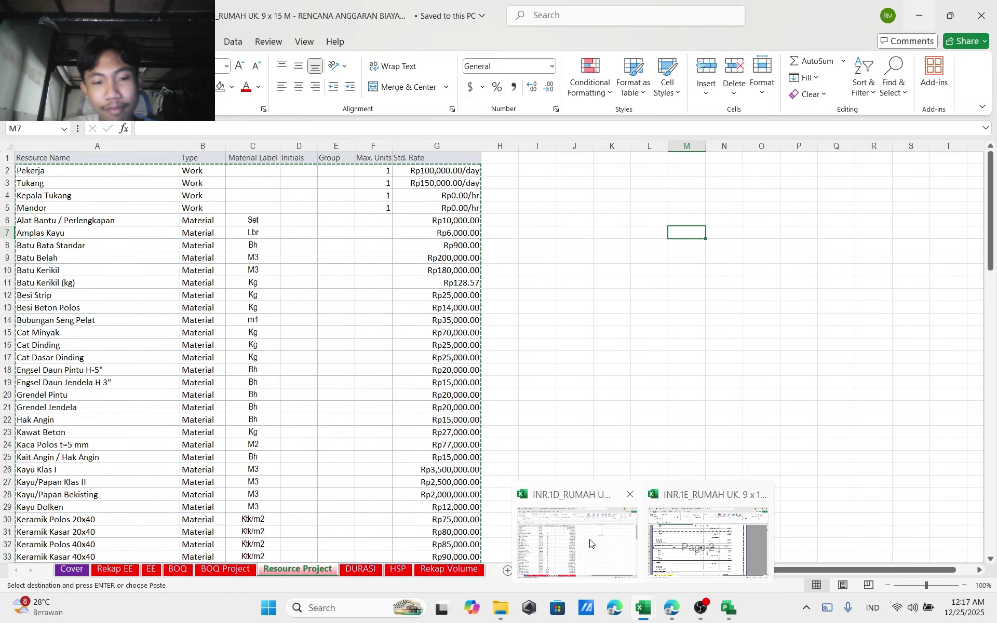
left_click(177, 569)
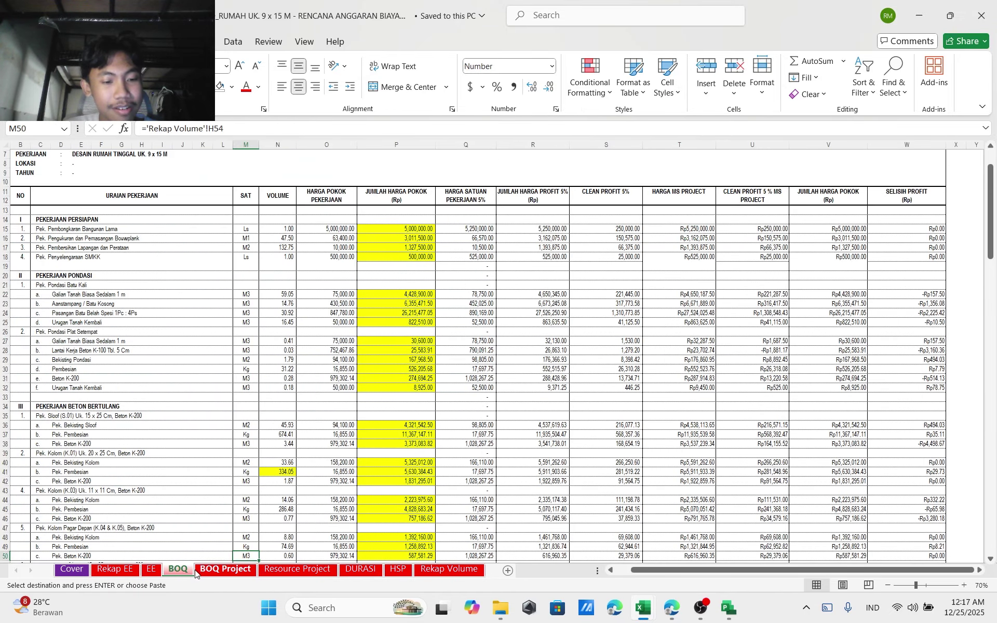
left_click(285, 438)
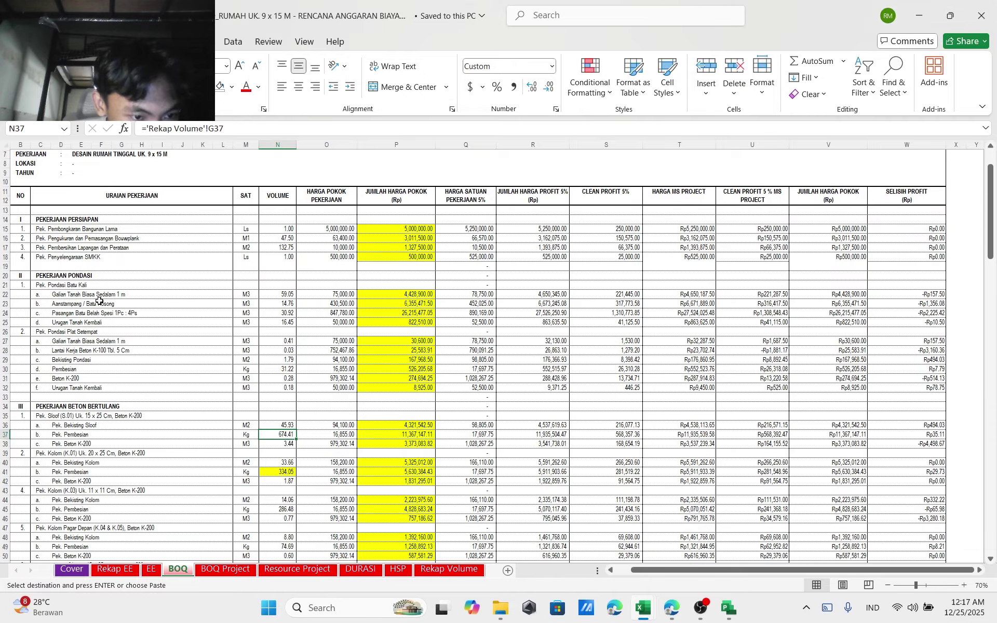
left_click_drag(115, 303, 281, 302)
left_click(281, 302)
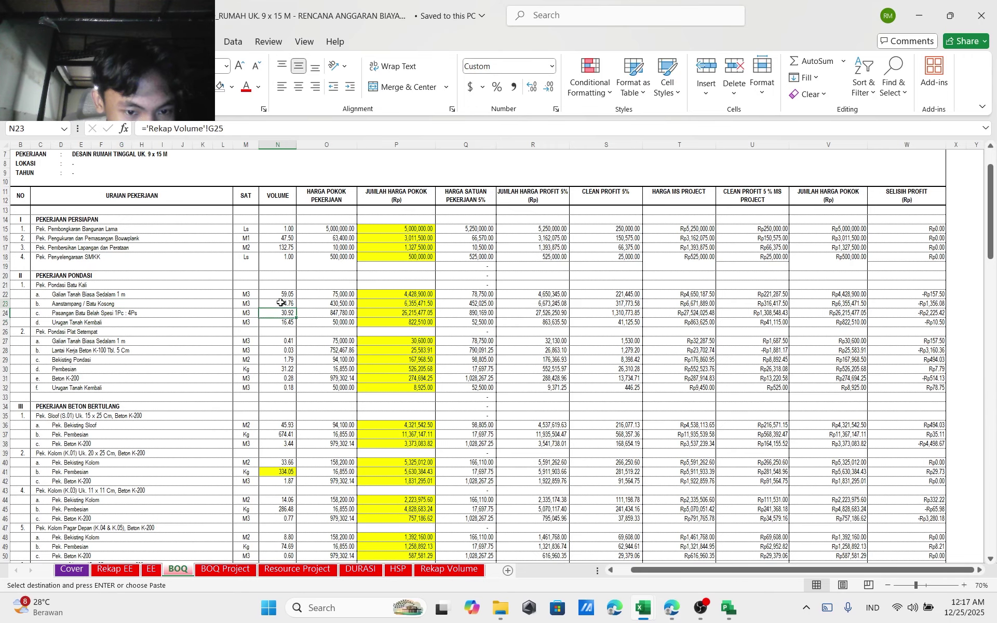
key("ctrl+c")
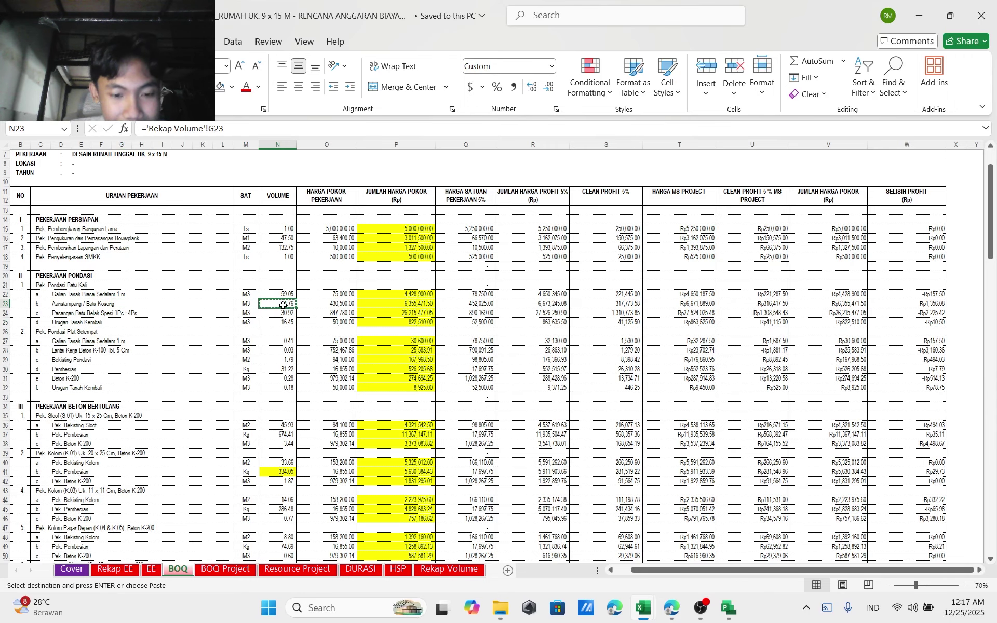
Return to the Anl. SNI sheet and paste the copied volume as a value into K133 beside the anstampang analysis
mouse_move(635, 602)
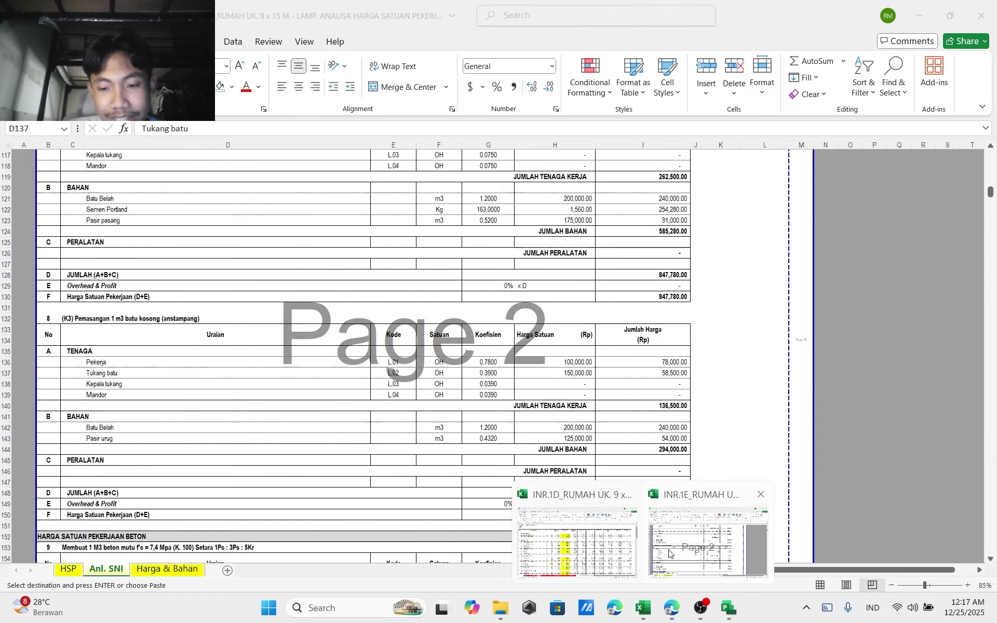
left_click(706, 540)
left_click(725, 331)
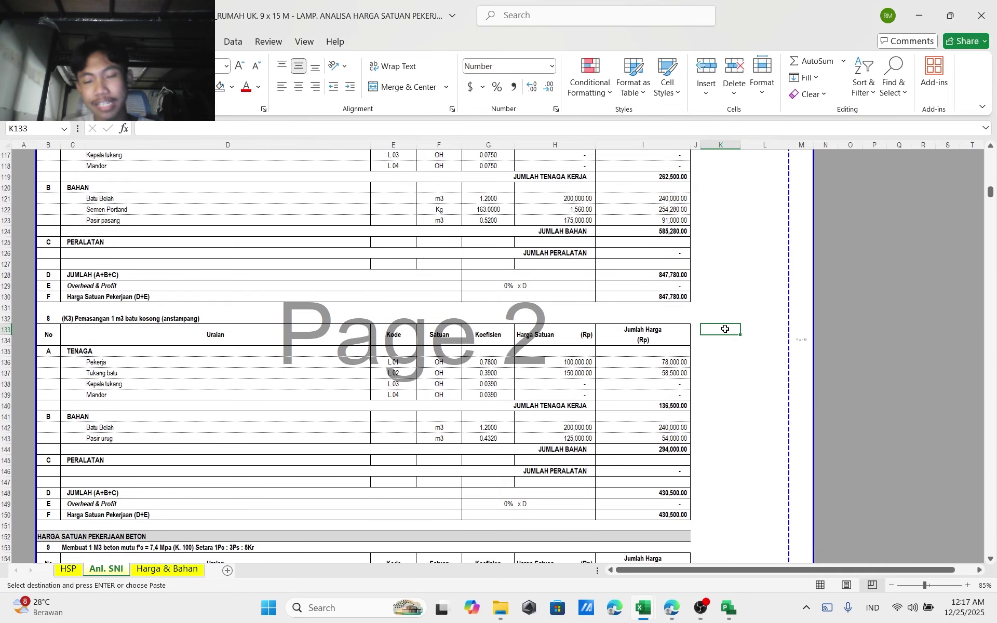
key("ctrl+v")
key("ctrl+z")
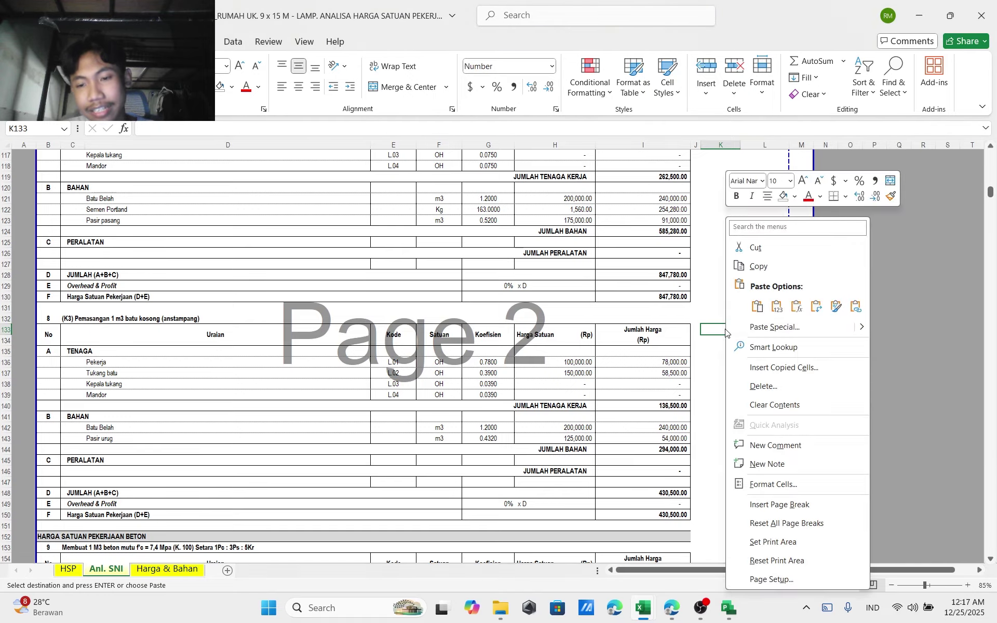
right_click(726, 329)
left_click(772, 309)
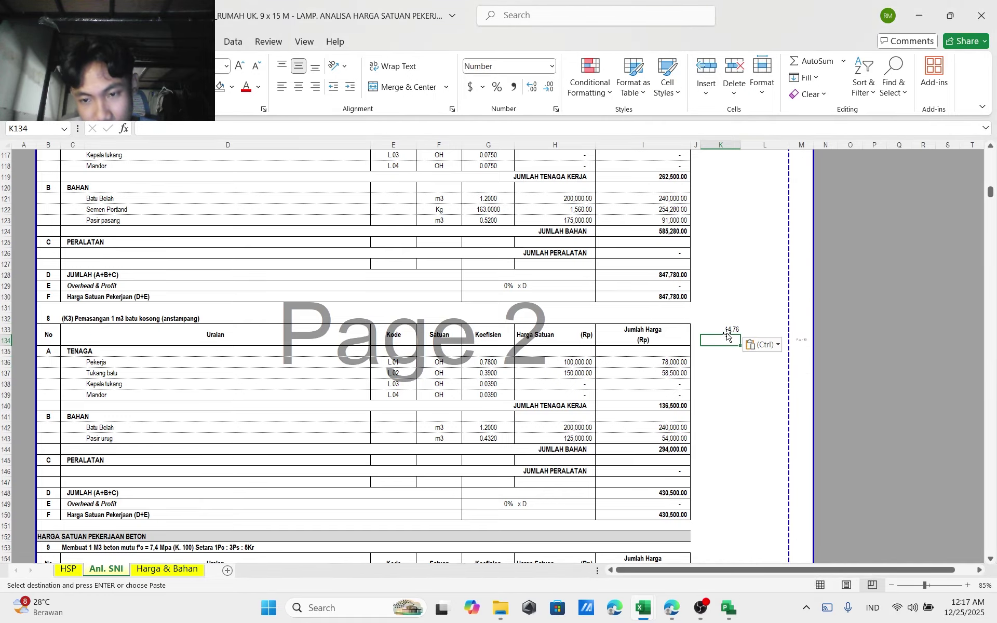
Divide the pasted volume by the two-day task duration in K134 with the formula =K133/2
left_click(724, 340)
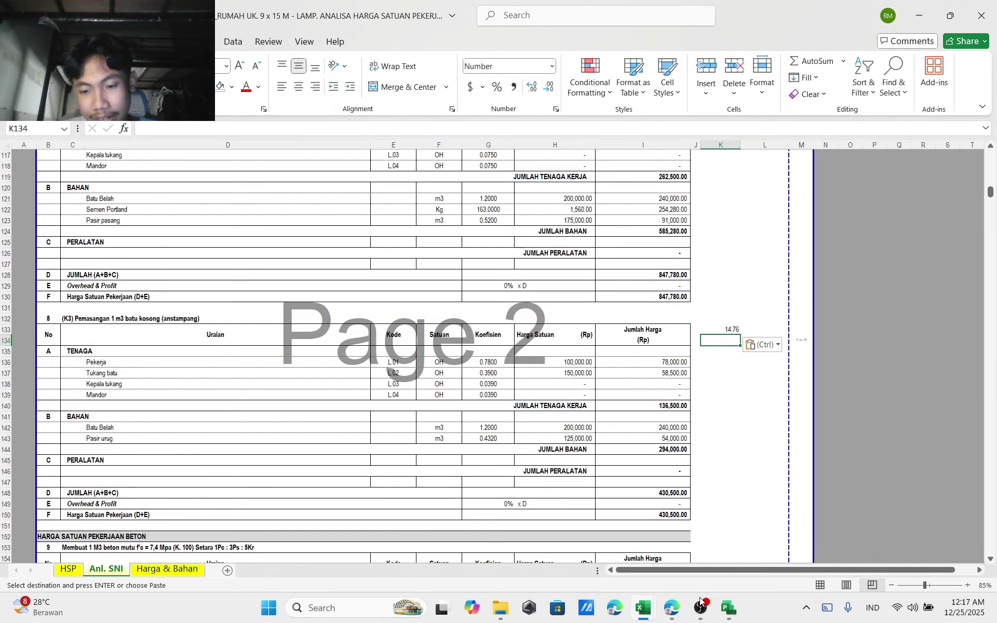
left_click(728, 611)
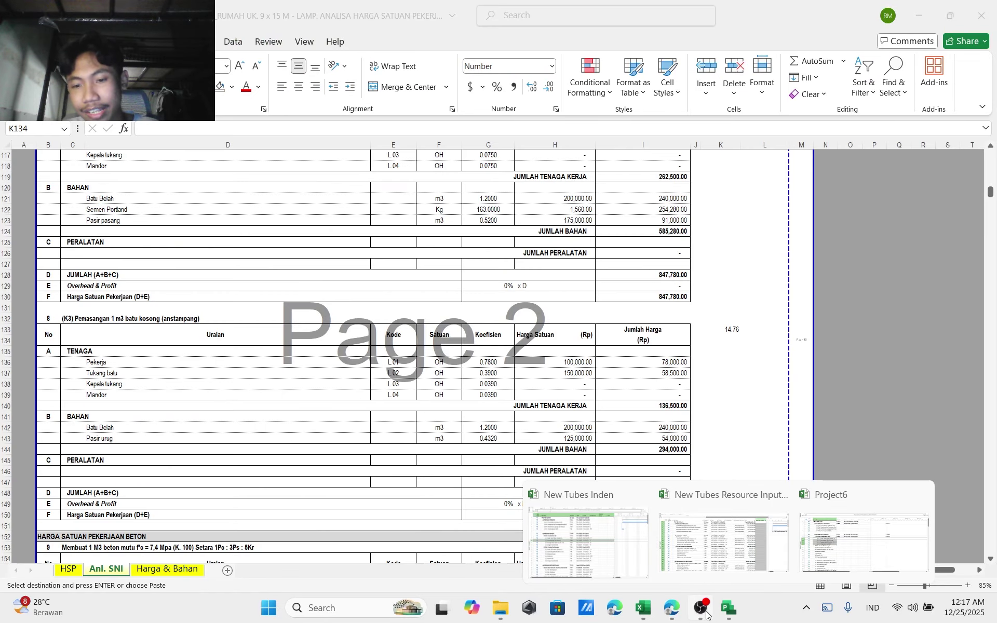
type("=")
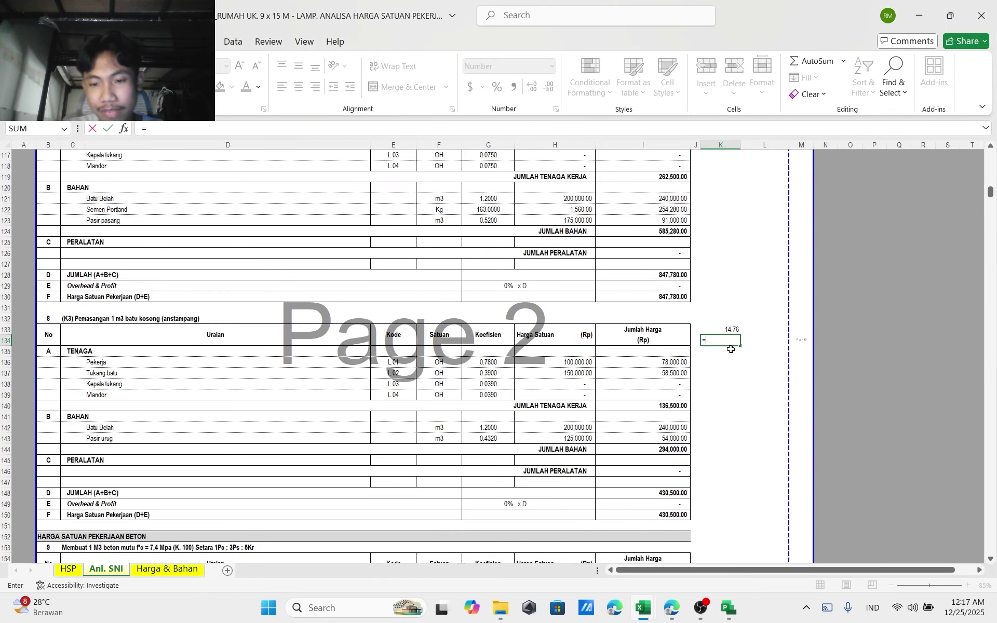
key("Up")
type("/")
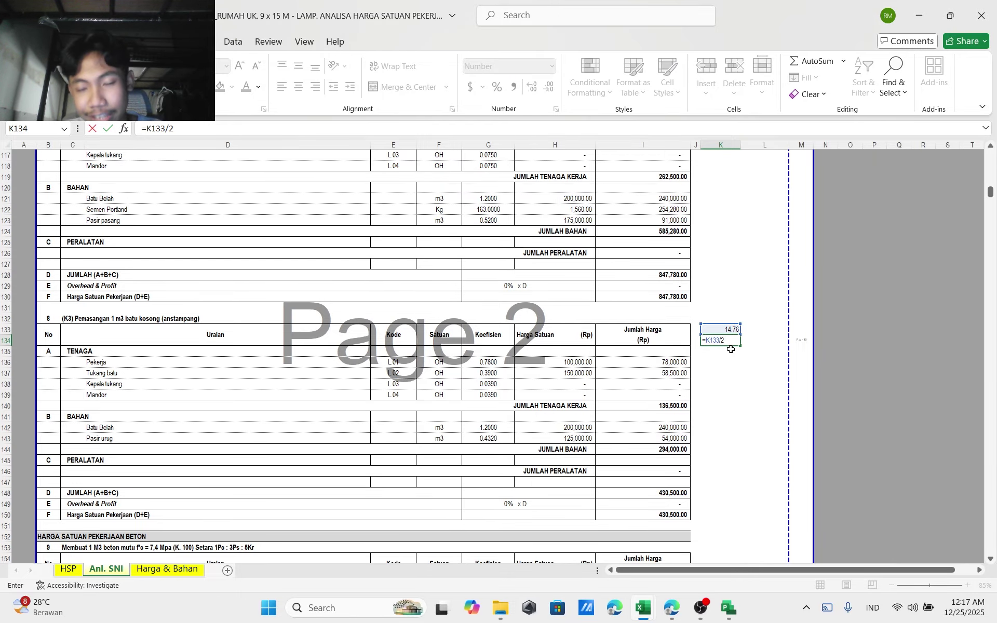
key("Return")
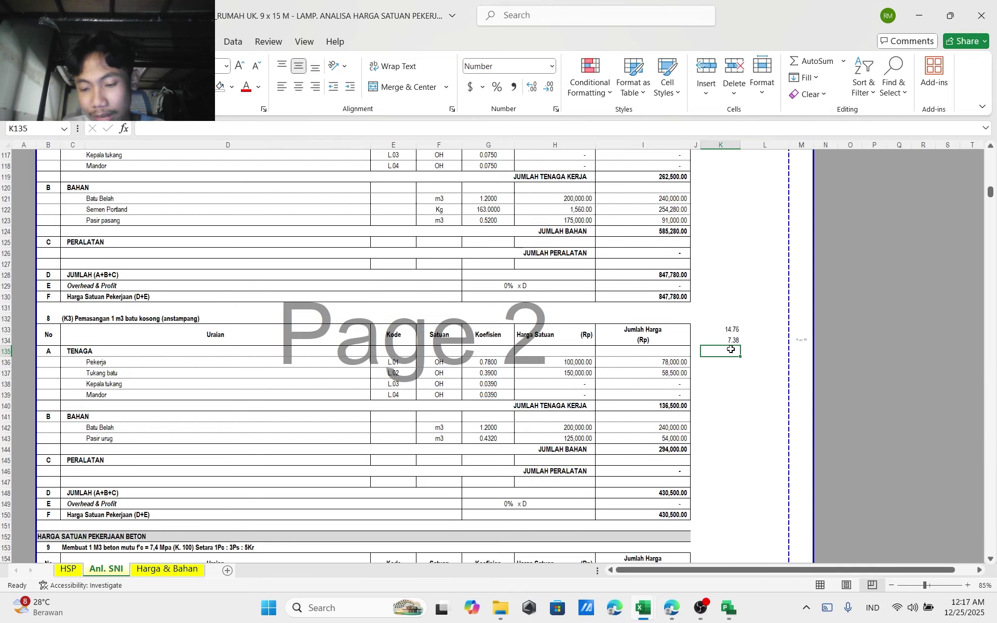
Calculate the daily Pekerja requirement in K136 with =$K$134*G136 and fill the formula down to K137 for Tukang batu
key("Down")
type("=")
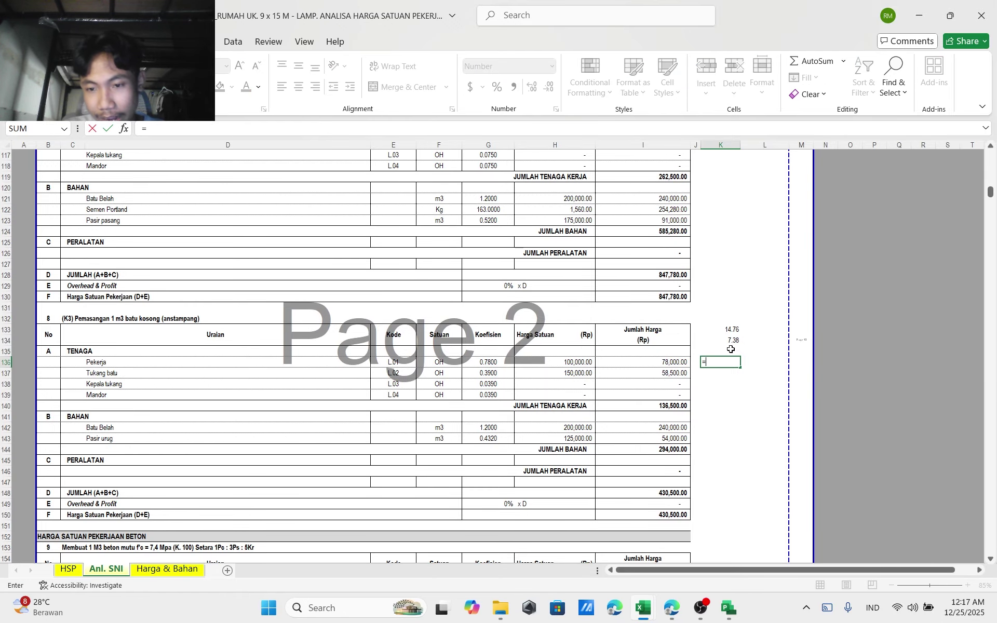
key("Up")
key("Up")
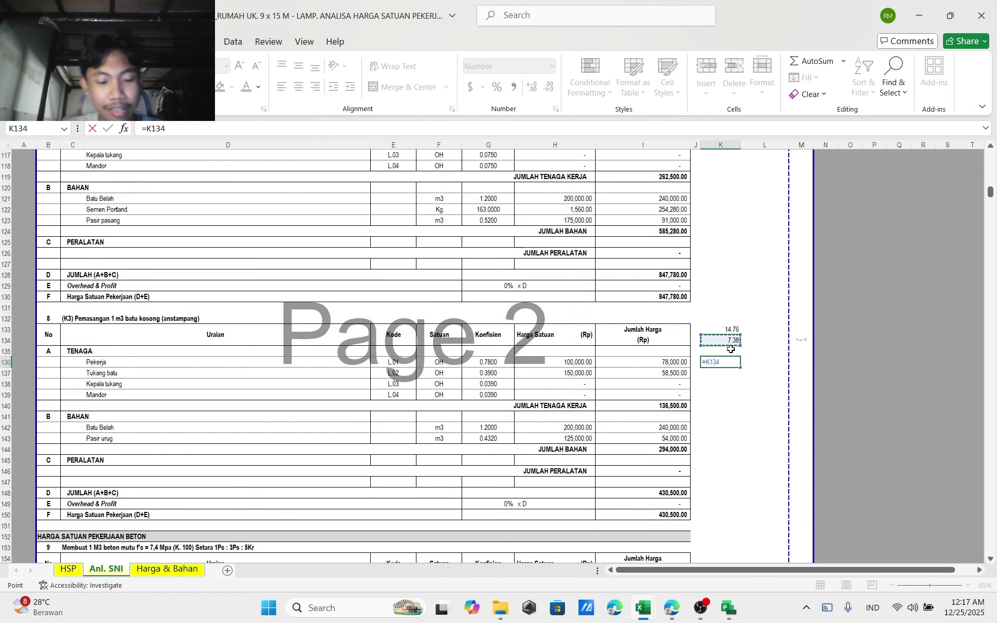
key("F4")
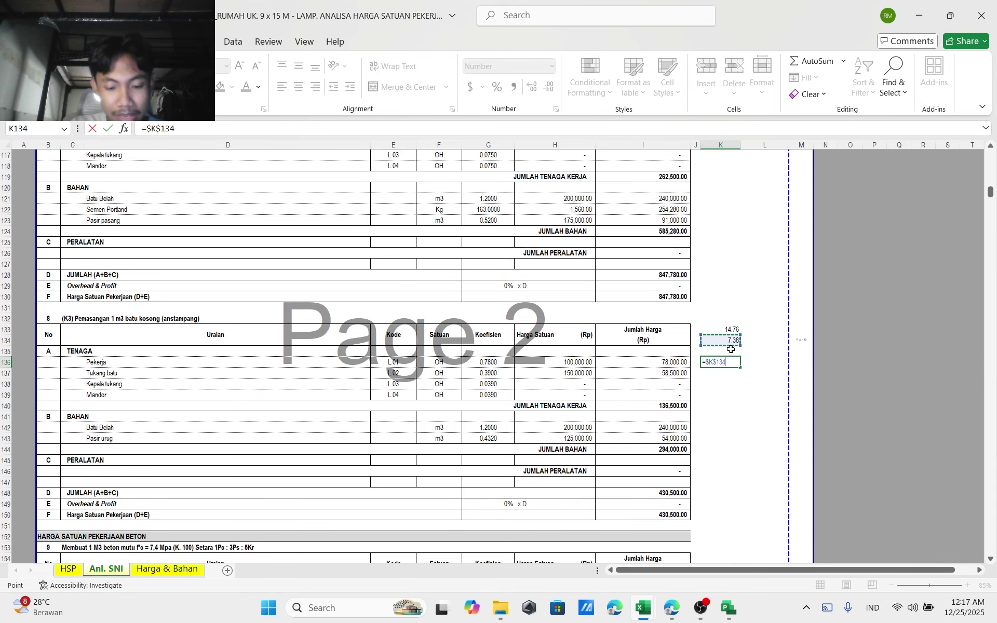
type("*")
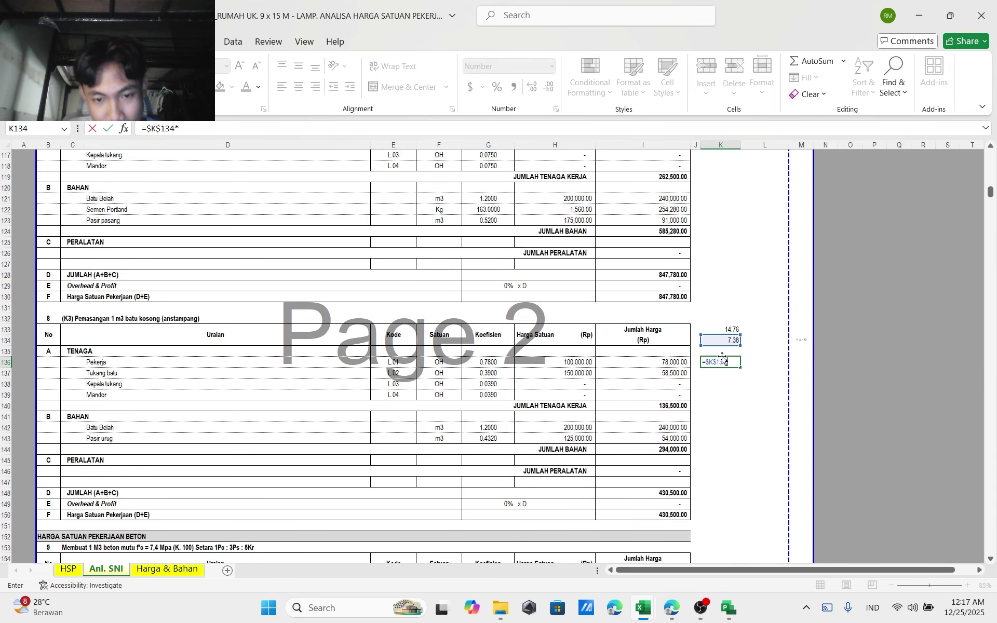
left_click(500, 367)
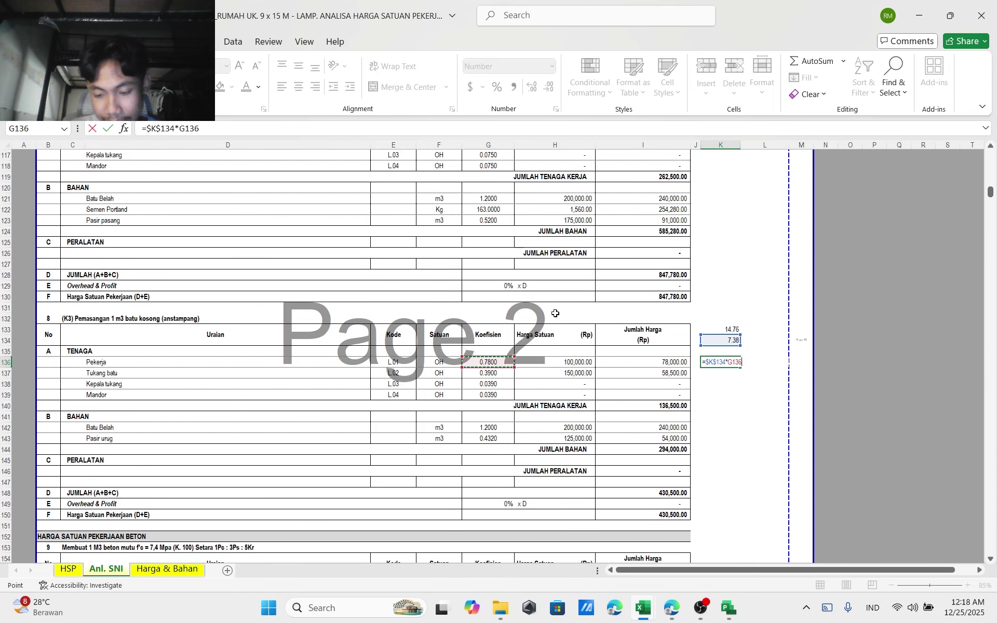
key("Return")
left_click(734, 362)
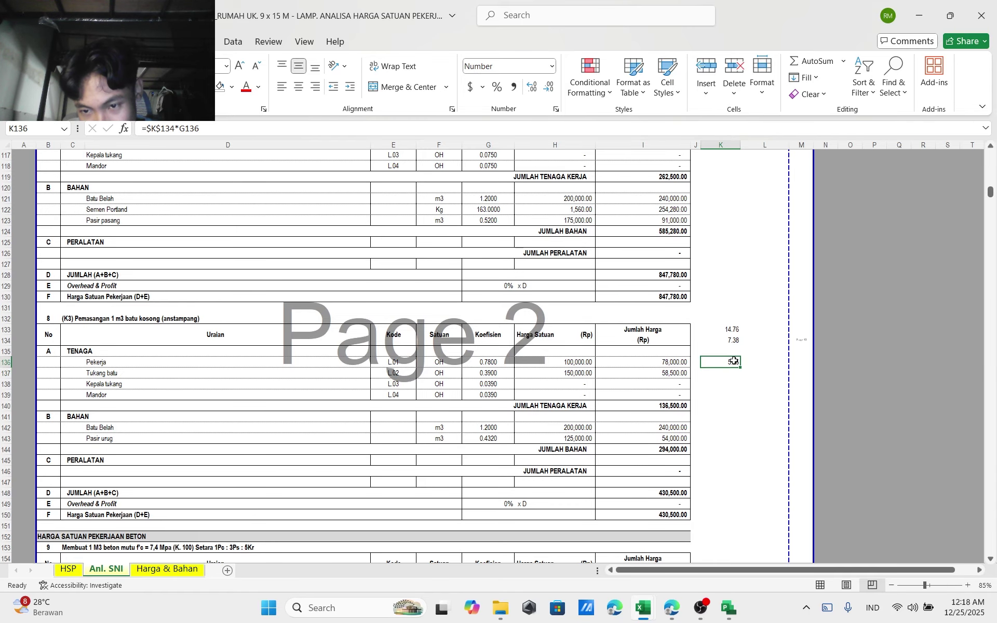
left_click_drag(740, 368, 741, 377)
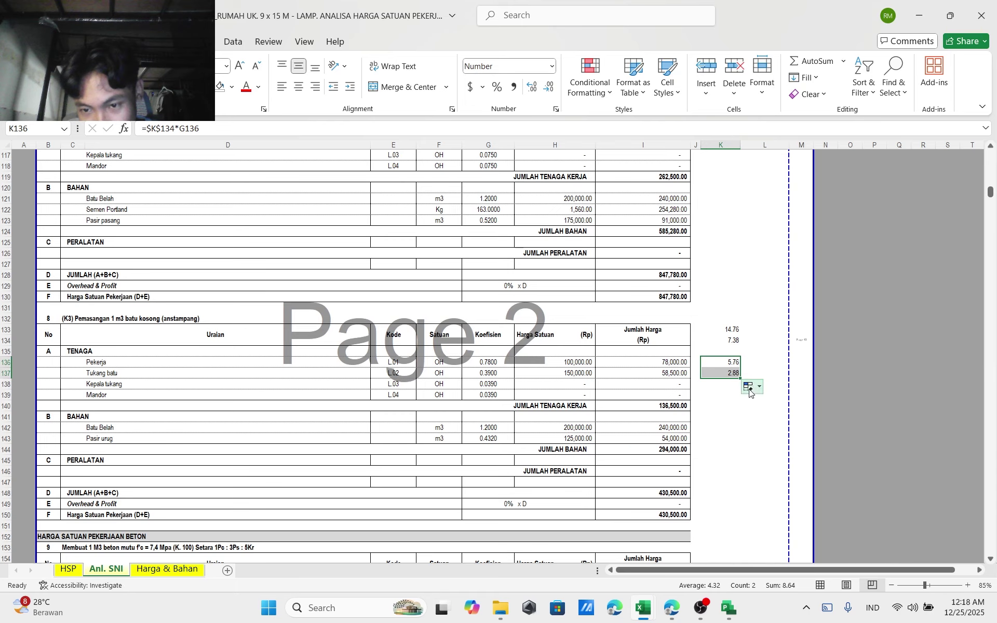
Calculate the total Batu Belah requirement in K142 with the formula =$K$133*G142
left_click(722, 424)
type("=")
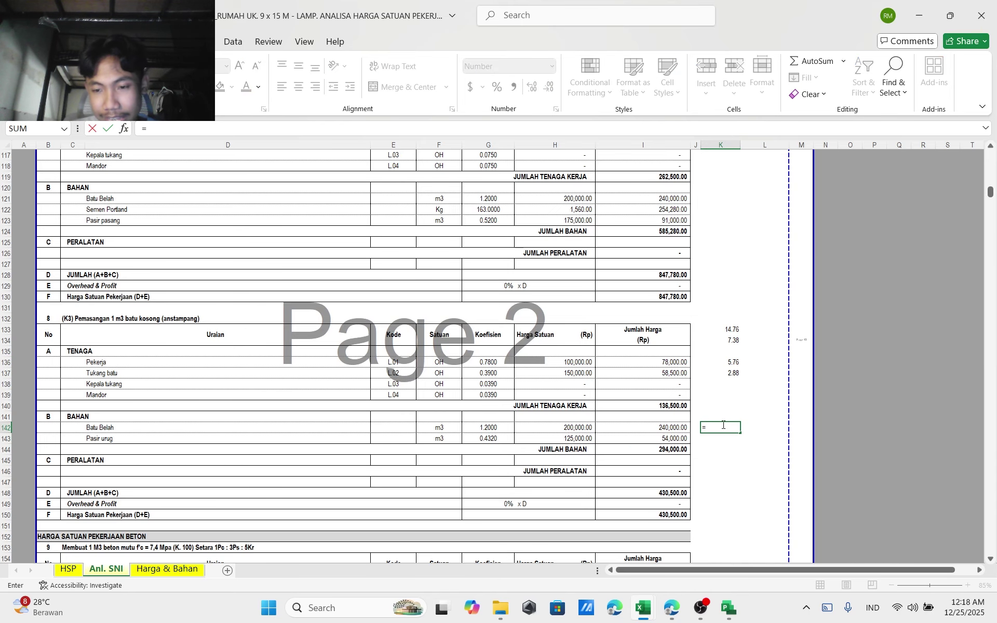
key("Up")
key("Up")
key("Up")
key("Up")
key("Up")
key("Up")
key("Up")
key("Up")
key("Up")
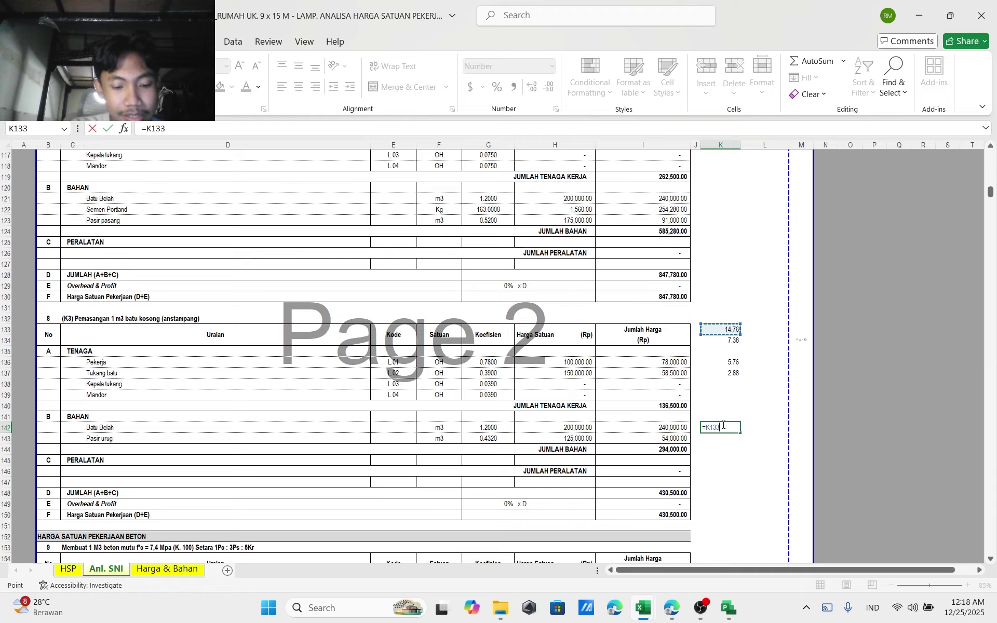
key("F4")
type("*")
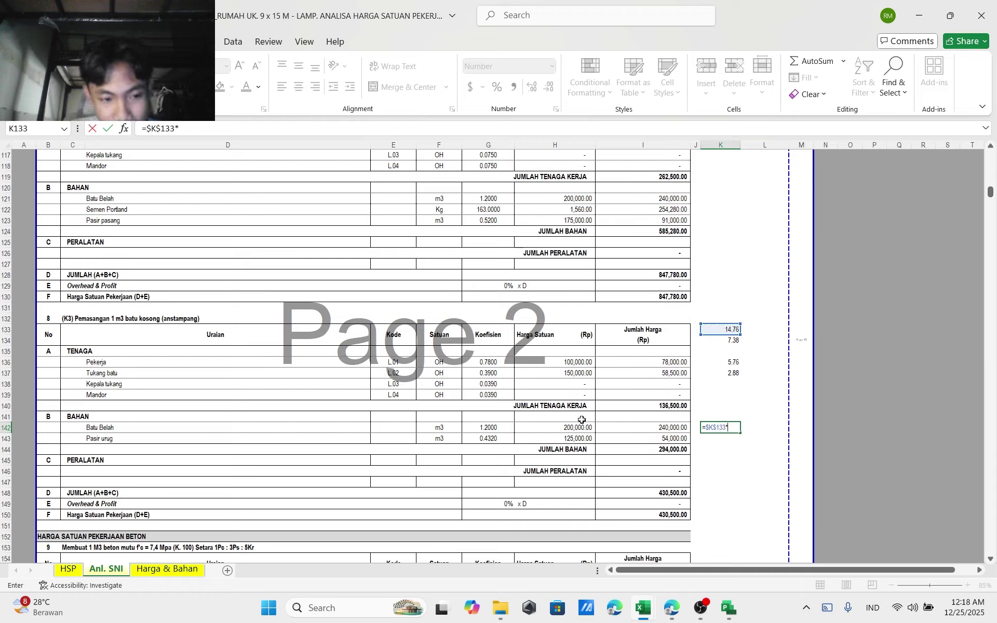
left_click(514, 425)
key("Return")
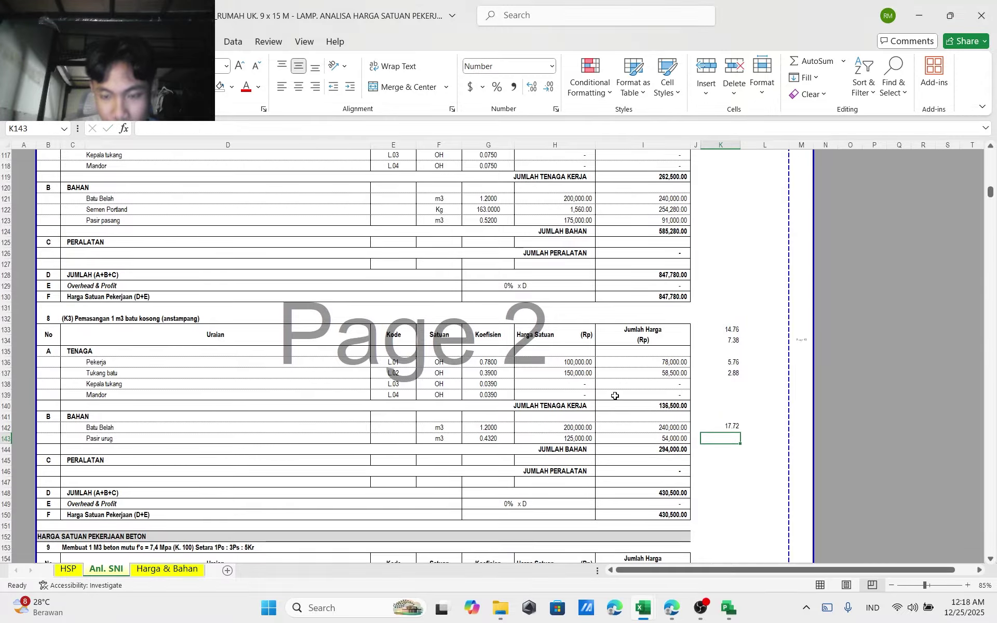
Fill the Batu Belah formula down from K142 to K143 for Pasir urug
left_click(732, 426)
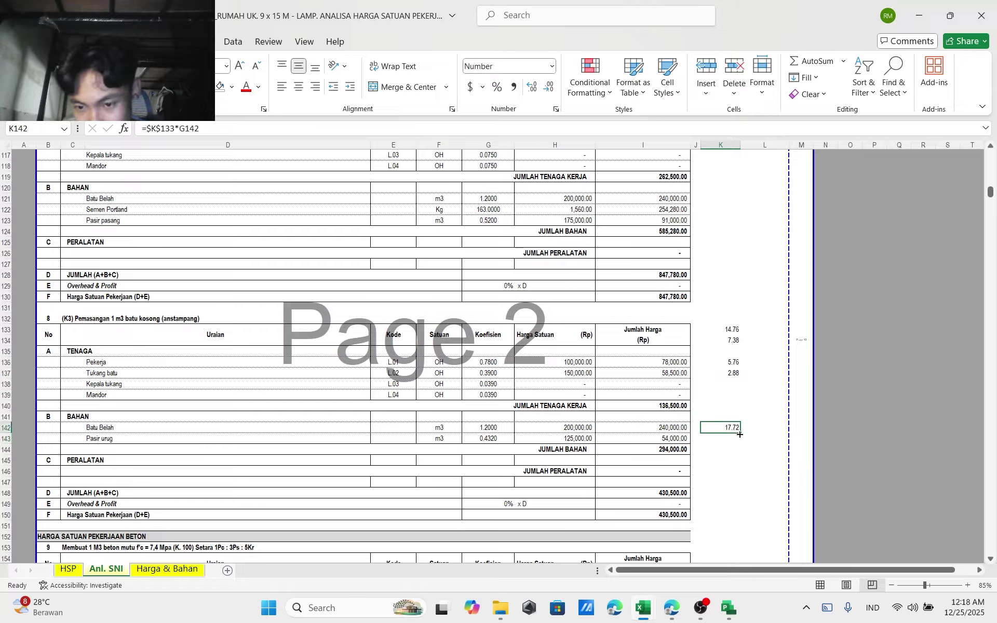
mouse_move(741, 432)
left_mouse_down()
mouse_move(742, 443)
mouse_move(732, 438)
left_mouse_up()
left_click(757, 417)
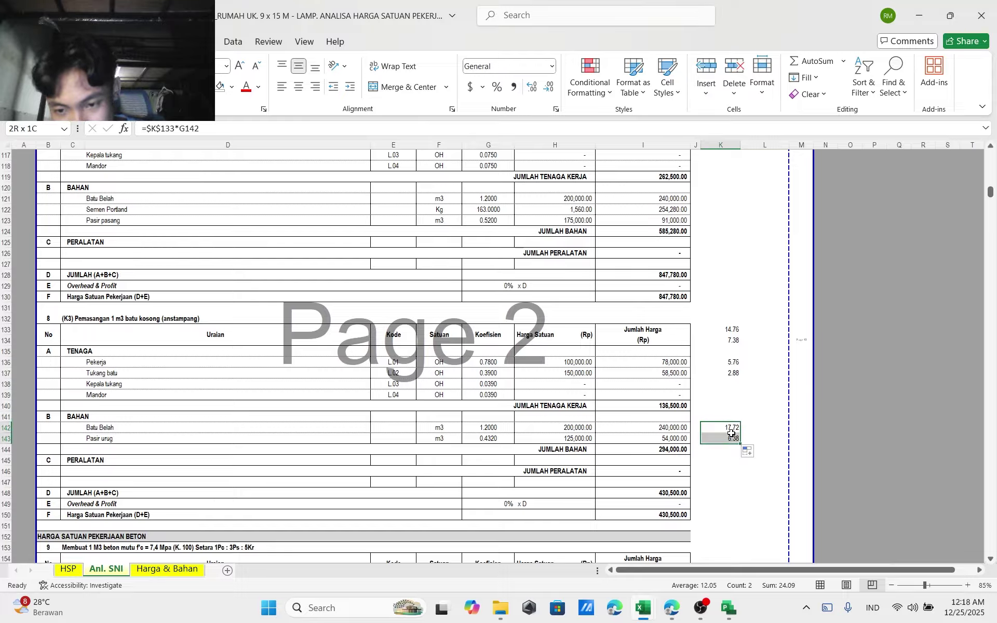
Arrange the analysis workbook beside the Microsoft Project window so the calculated labour quantities in column K show next to the Task Information dialog
left_click_drag(727, 362, 727, 373)
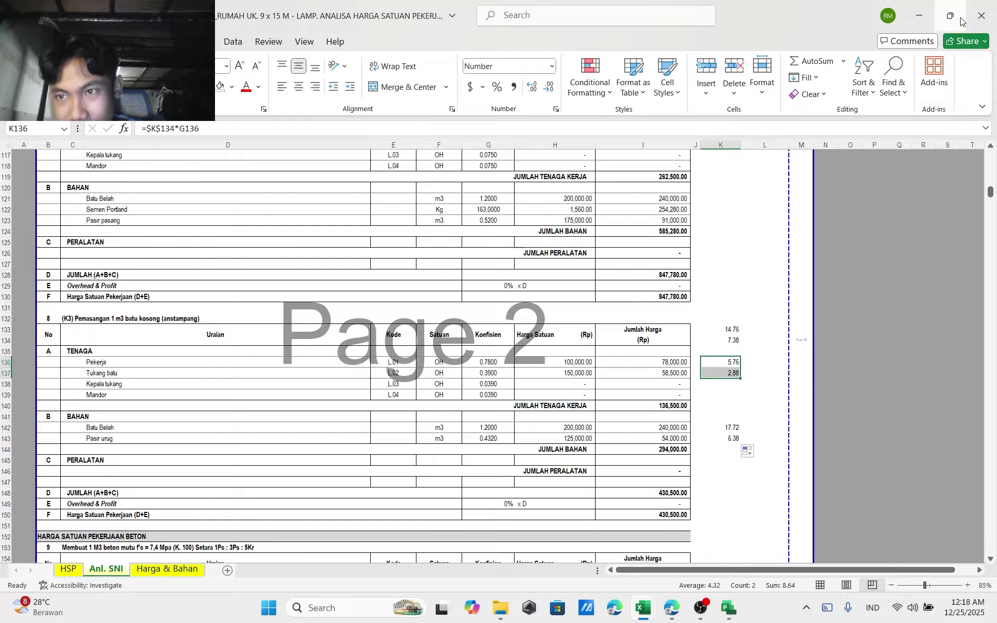
mouse_move(960, 21)
left_click(863, 102)
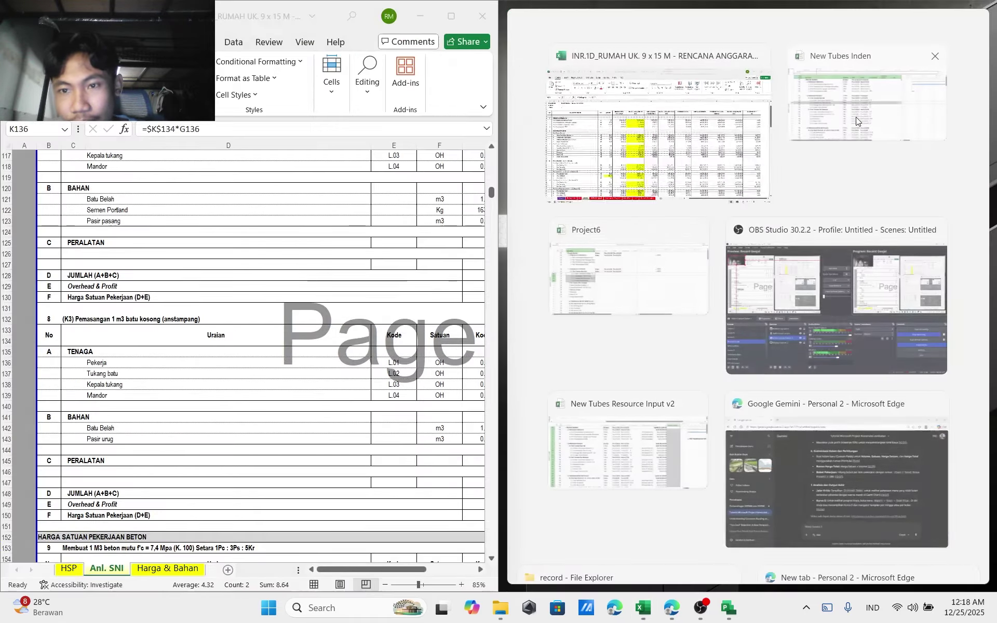
left_click(838, 123)
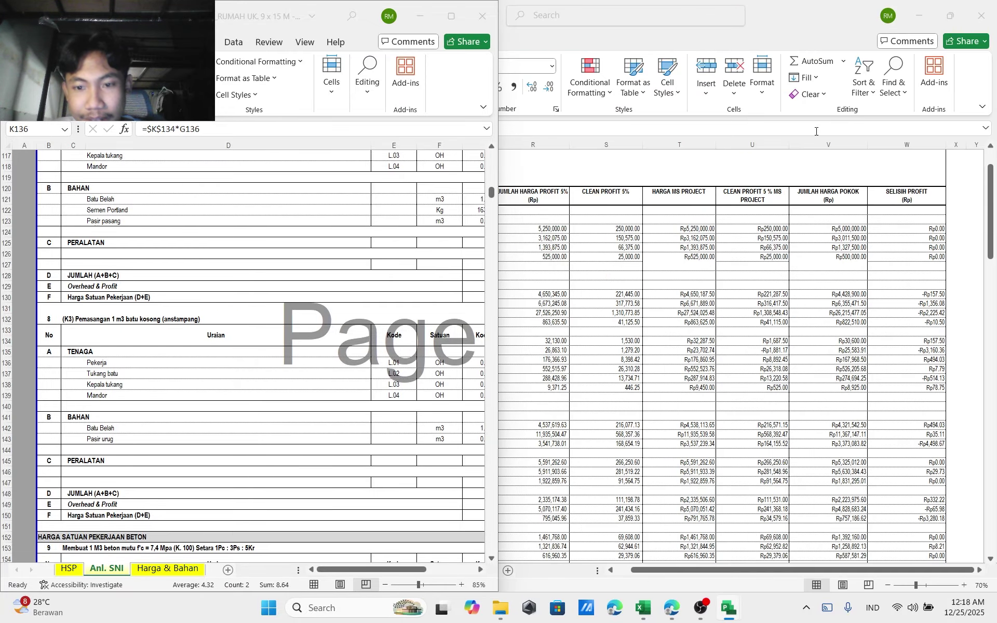
left_click(918, 16)
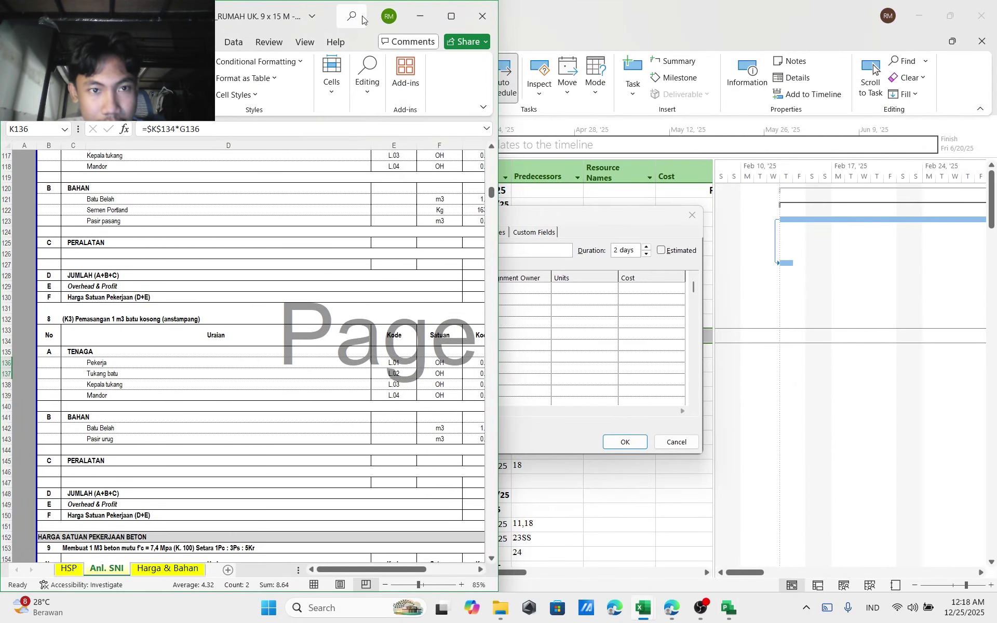
left_click_drag(363, 20, 341, 21)
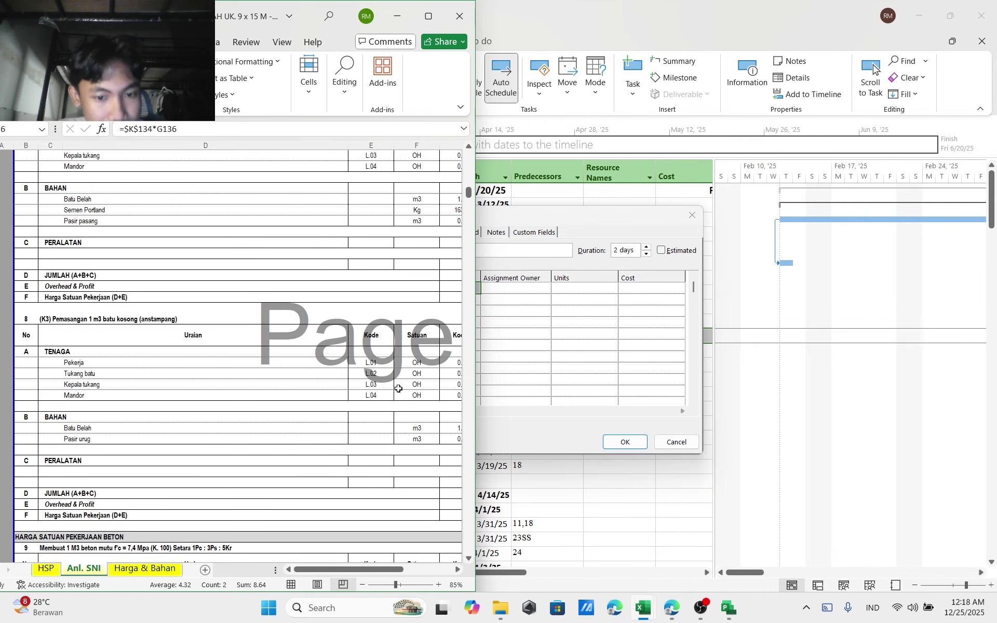
left_click_drag(341, 569, 416, 569)
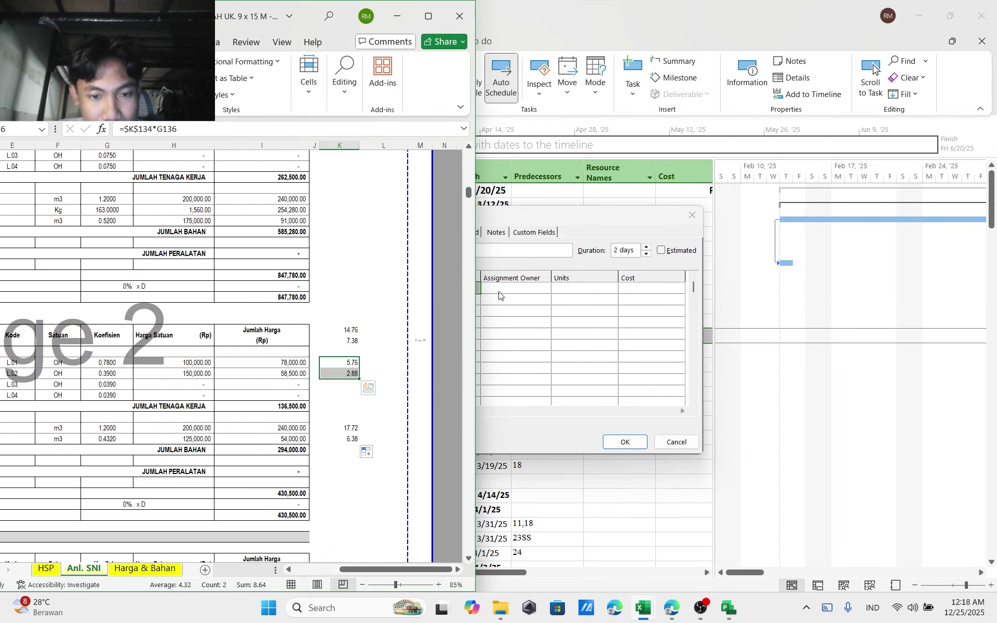
Switch to Microsoft Project and assign Pekerja to the Aanstampang / Batu Kosong task with 5.76 units
left_click(460, 288)
type("Pekerja")
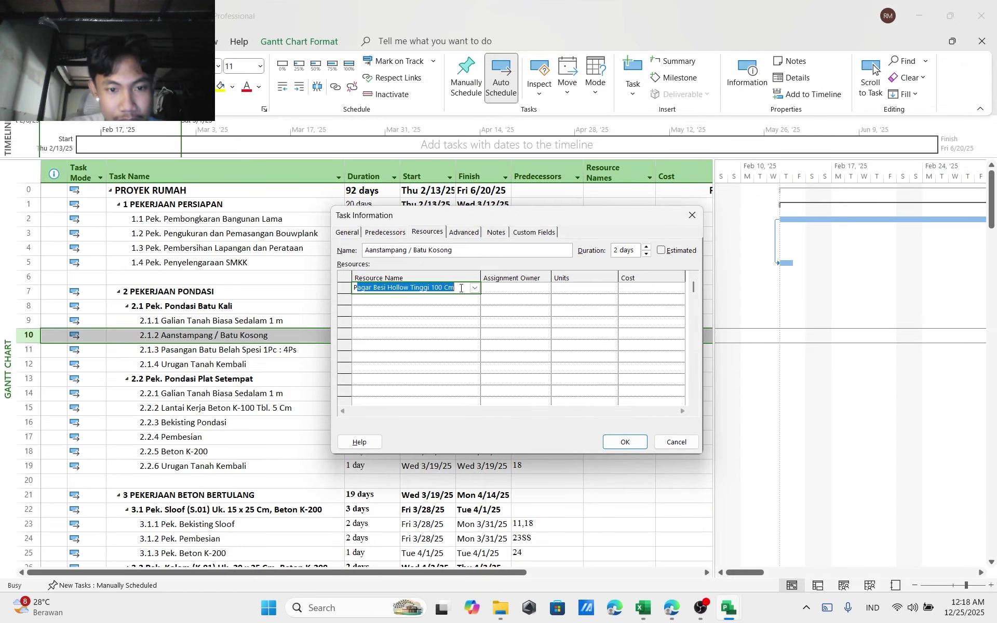
key("Return")
key("Up")
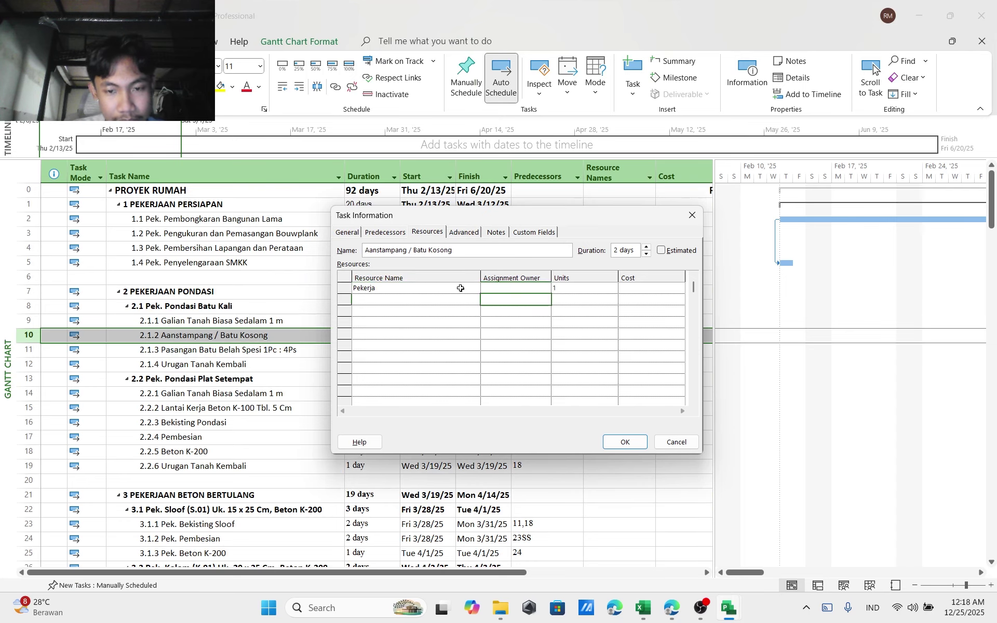
key("Tab")
key("Tab")
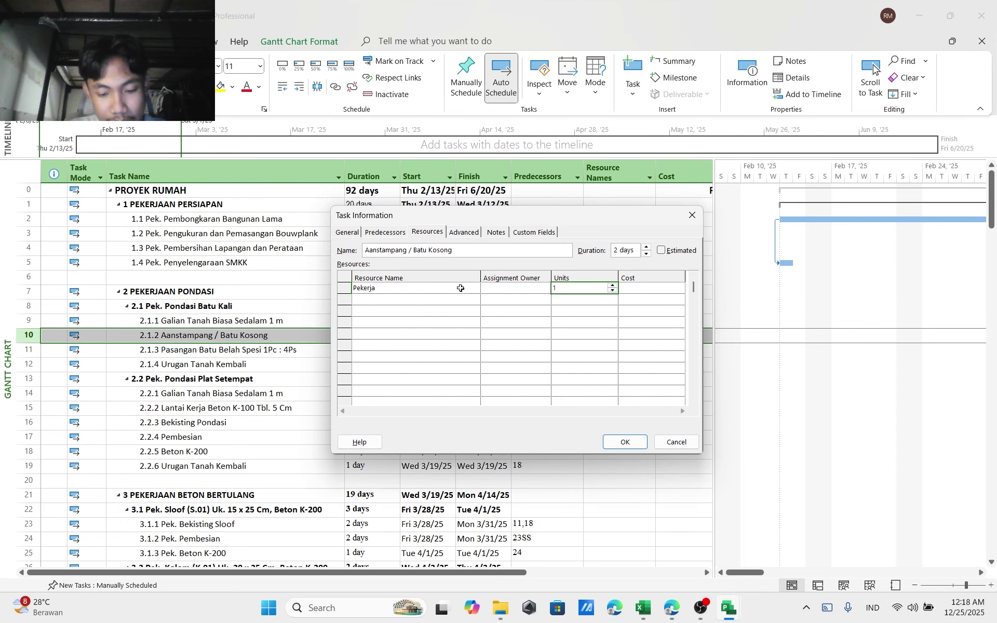
type("5.76")
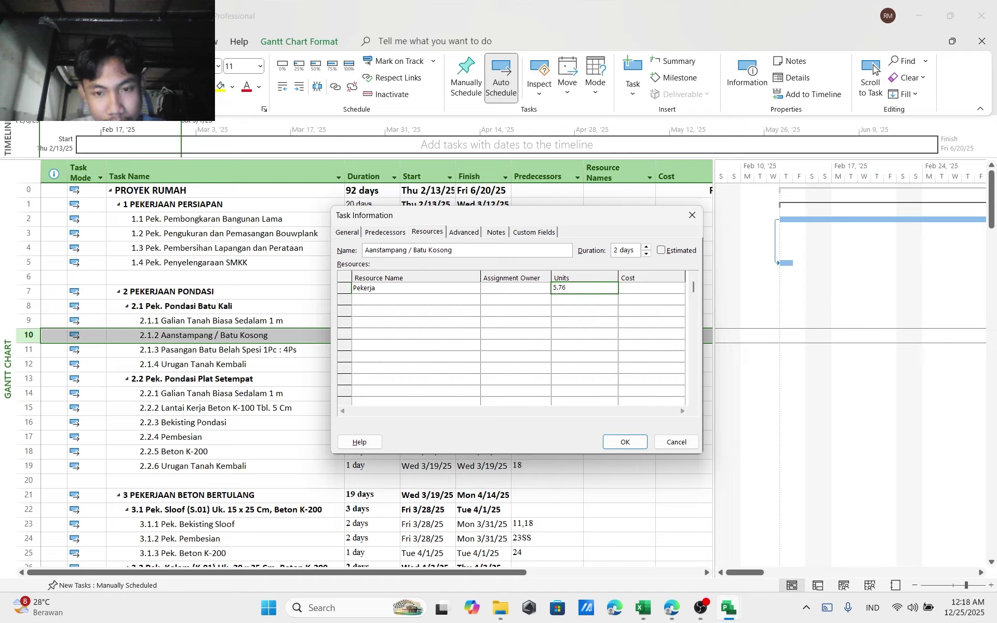
key("Return")
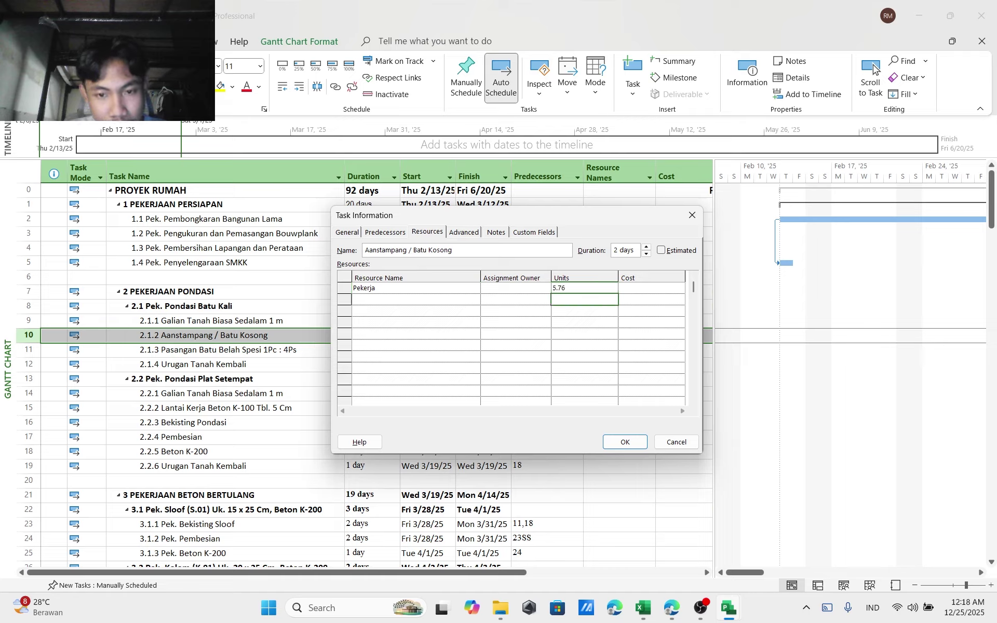
Assign Tukang to the Aanstampang / Batu Kosong task with 2.88 units
key("Left")
key("Left")
type("Tuk")
key("Return")
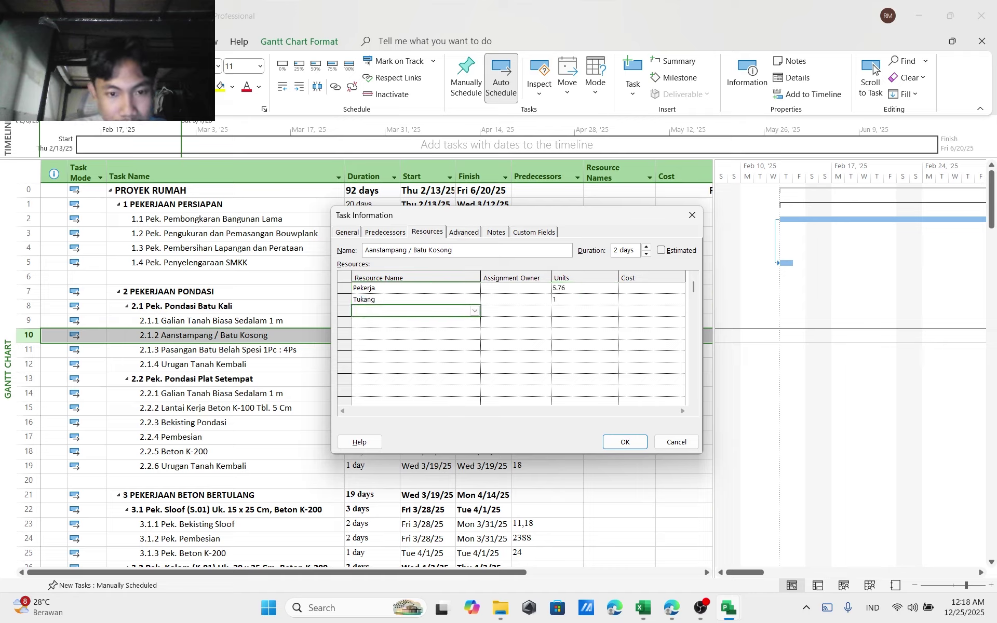
key("Up")
key("Tab")
key("Tab")
type("2")
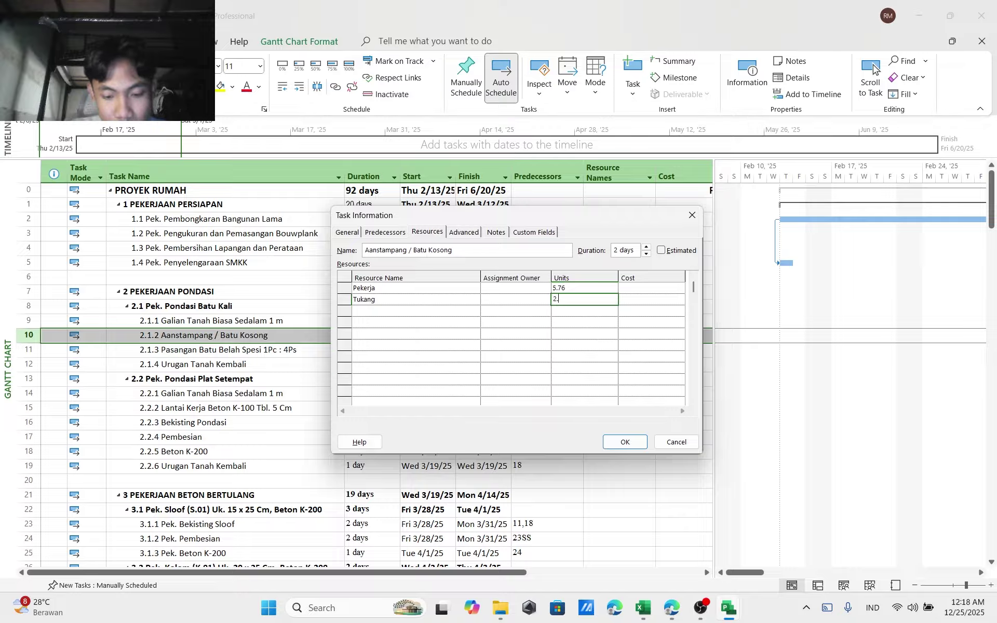
type(".88")
key("Return")
Add Batu Belah as the third resource of the Aanstampang / Batu Kosong task
key("Left")
key("Left")
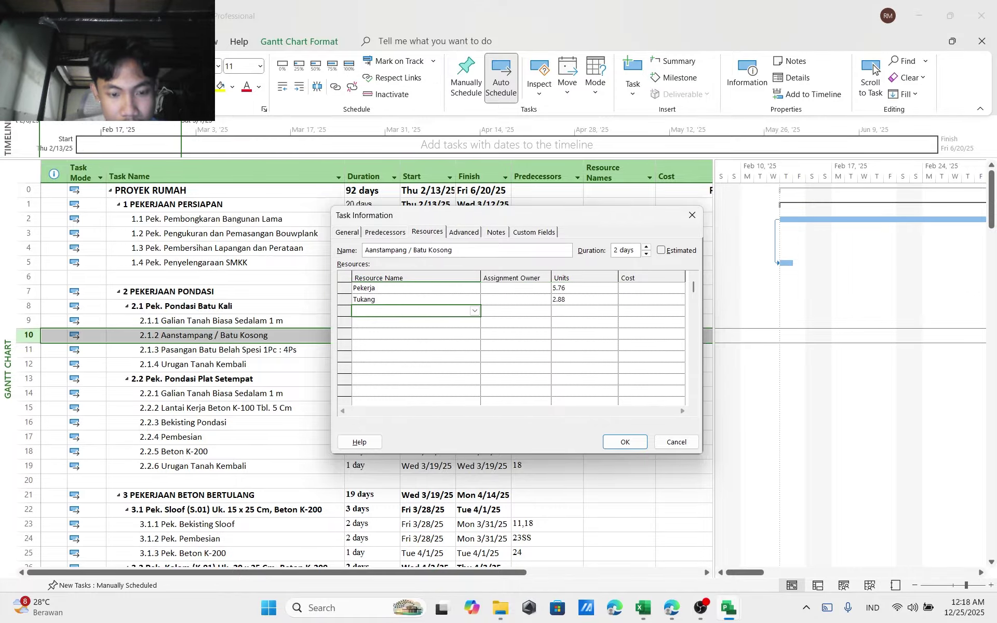
type("Batu Belah")
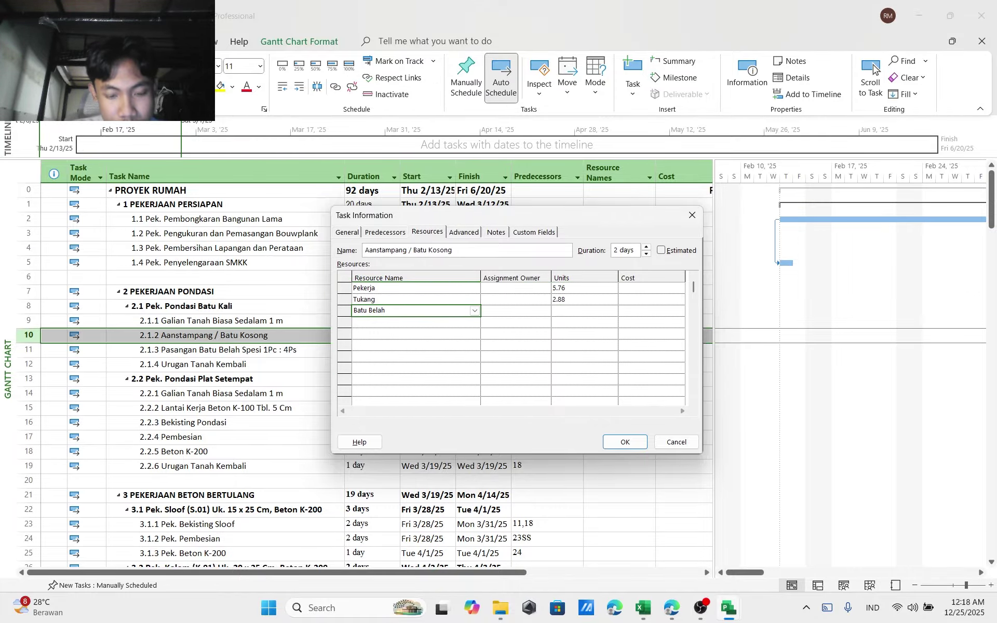
key("Return")
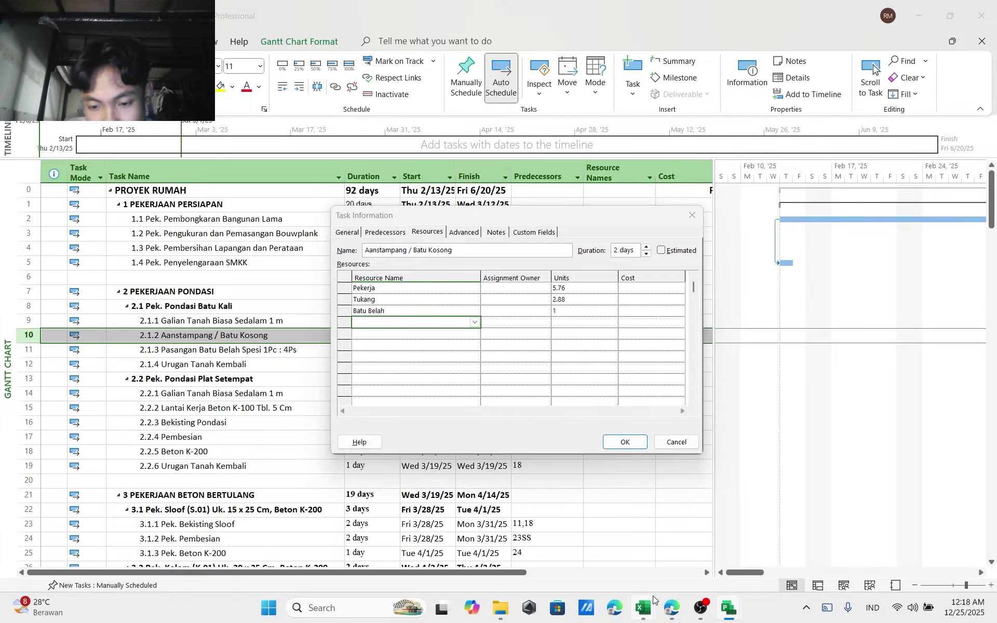
Switch to the Anl. SNI sheet in Excel, check the material quantities in K142 and K143, and return to Microsoft Project
mouse_move(644, 604)
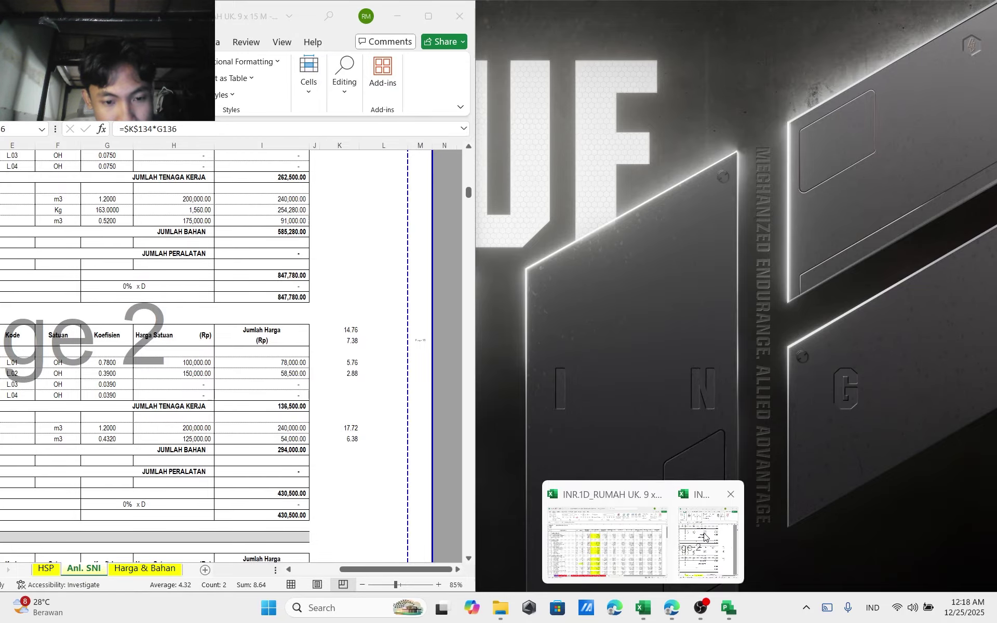
left_click(705, 537)
mouse_move(430, 570)
left_mouse_down()
mouse_move(396, 571)
mouse_move(430, 571)
left_mouse_up()
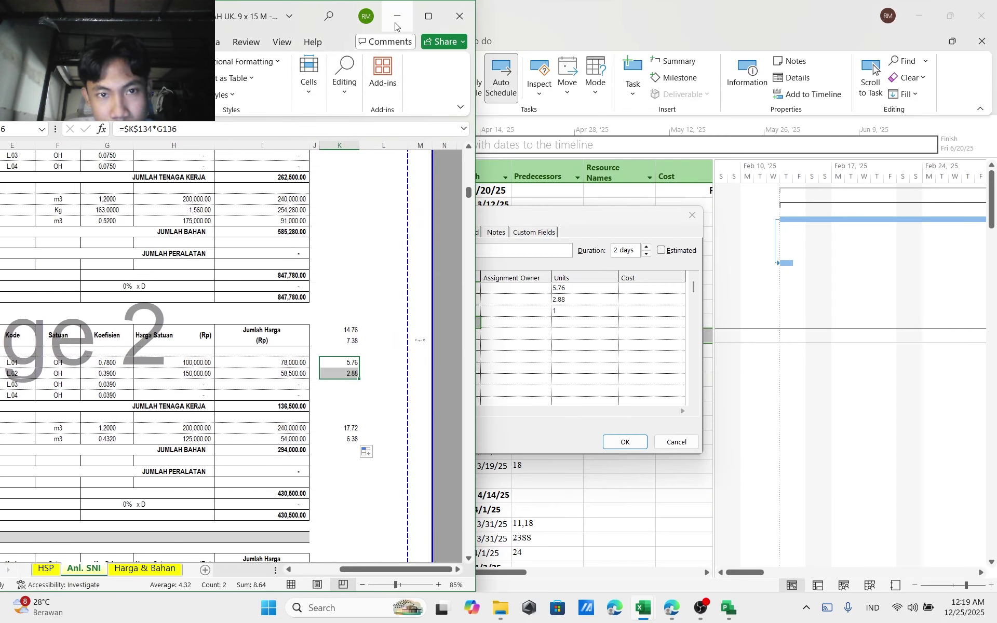
left_click(396, 24)
Set the units of the Batu Belah resource to 17.72
left_click(559, 311)
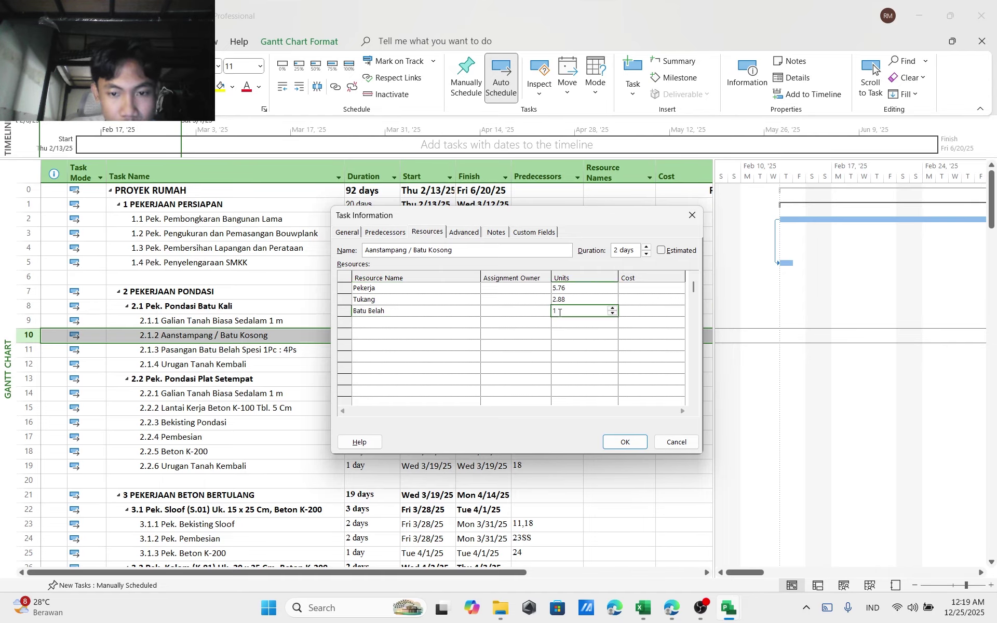
left_click(560, 312)
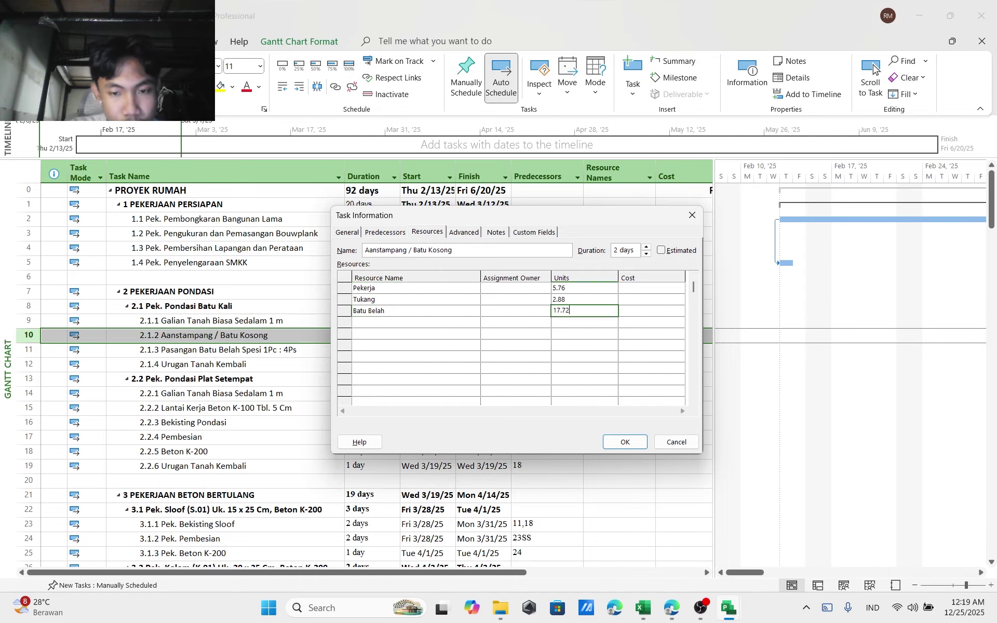
key("Return")
Add Pasir Urug as the fourth resource of the Aanstampang / Batu Kosong task with 6.38 units
type("Pas")
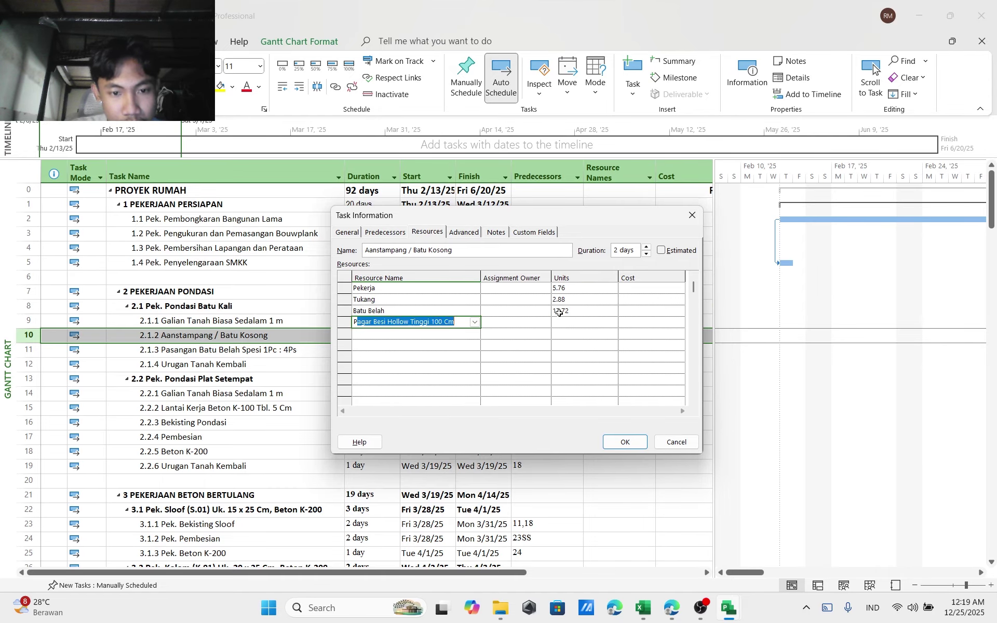
type("ir Urug")
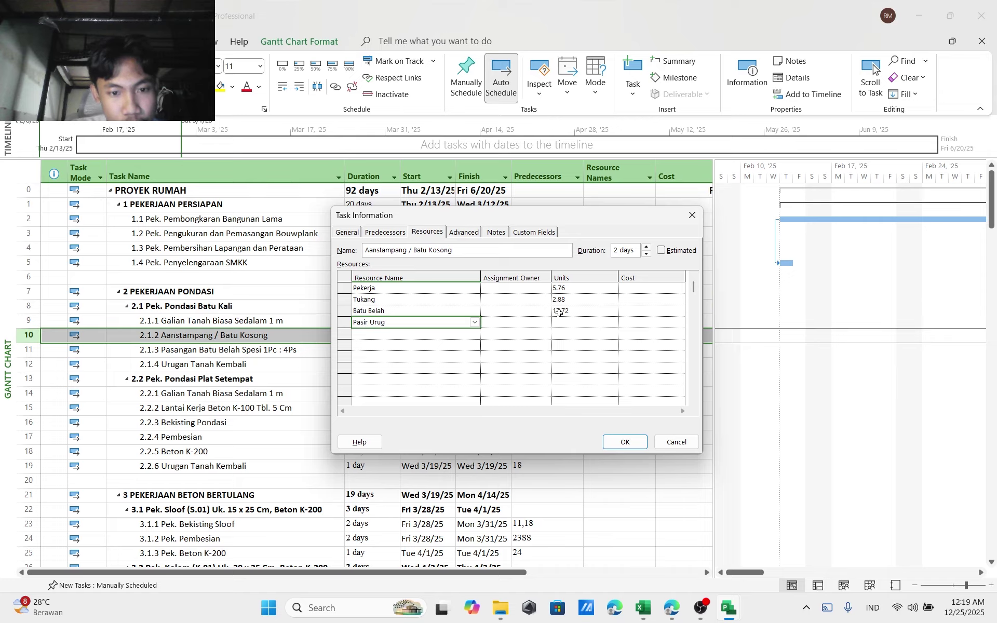
key("Tab")
key("Tab")
type("6")
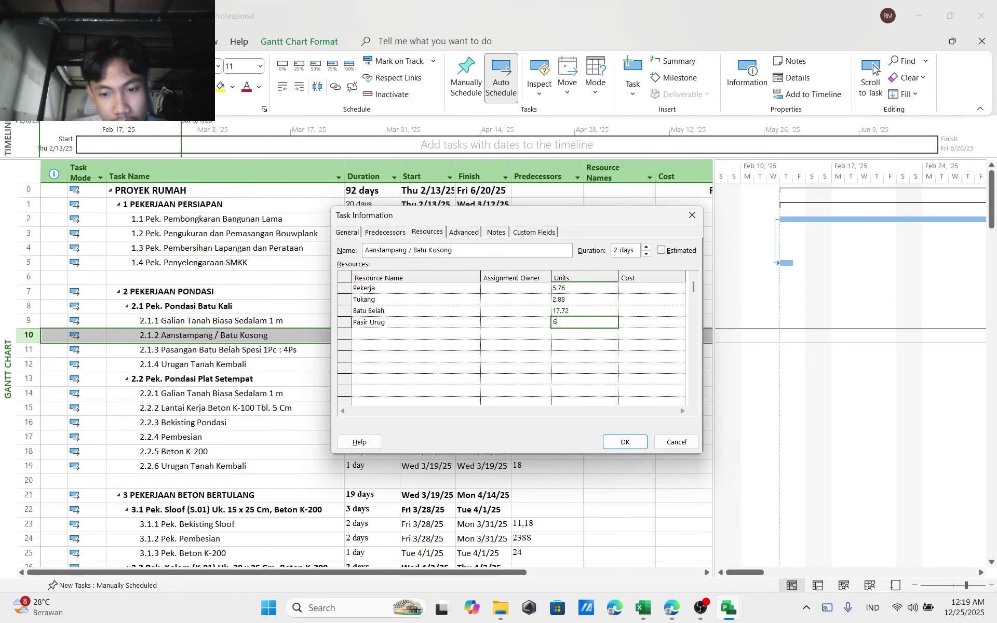
mouse_move(644, 608)
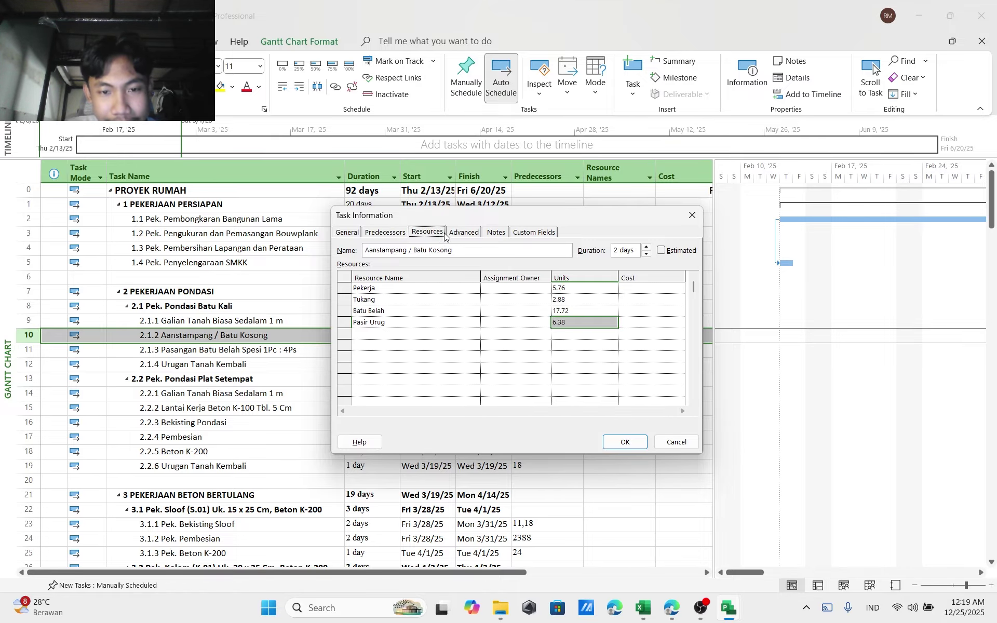
Set the task type of Aanstampang / Batu Kosong to Fixed Duration and apply the task's resource assignments
left_click(462, 233)
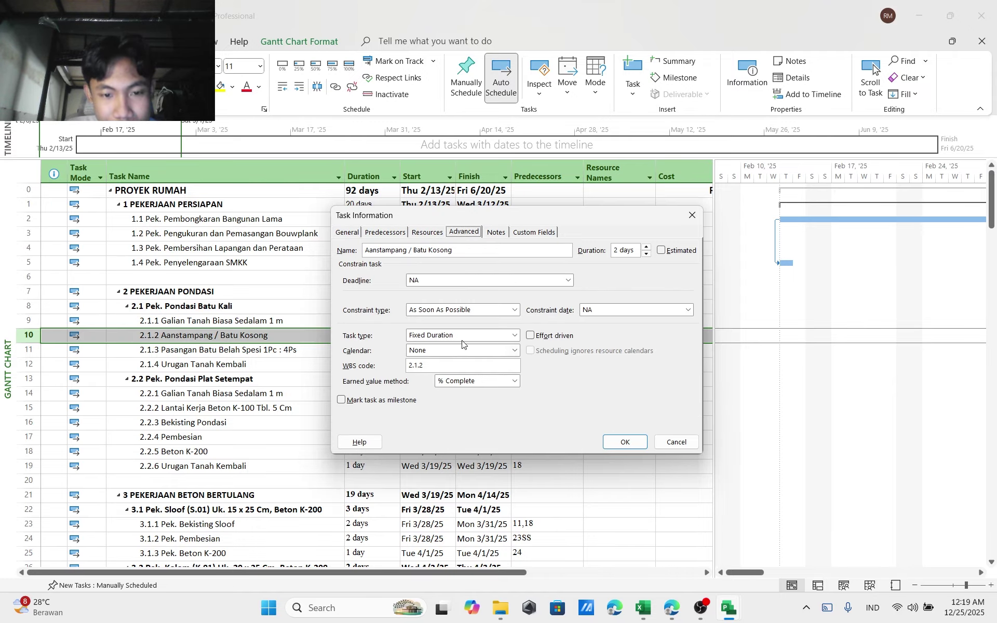
left_click(462, 336)
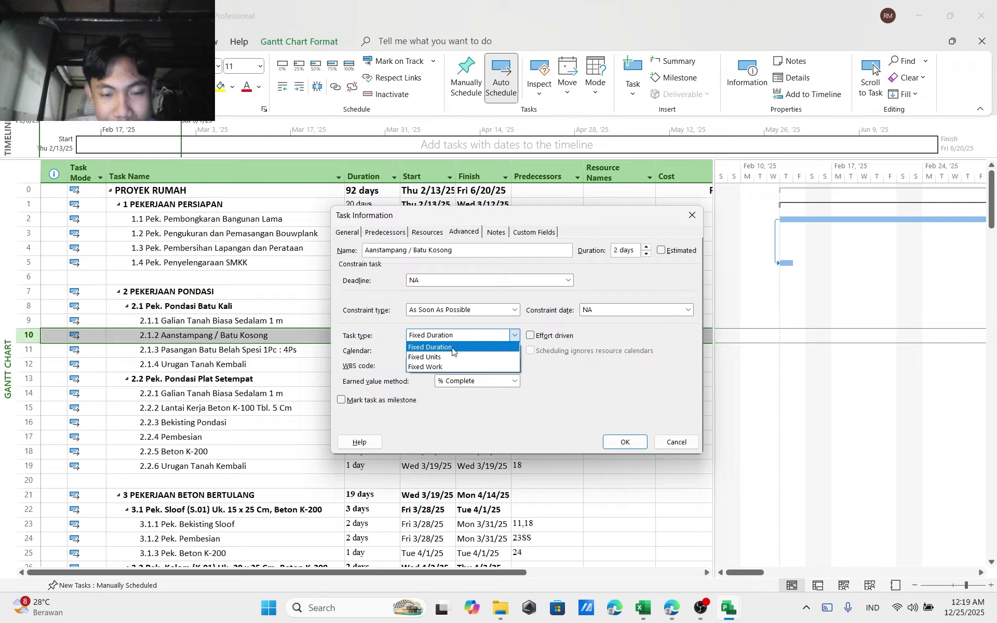
left_click(452, 352)
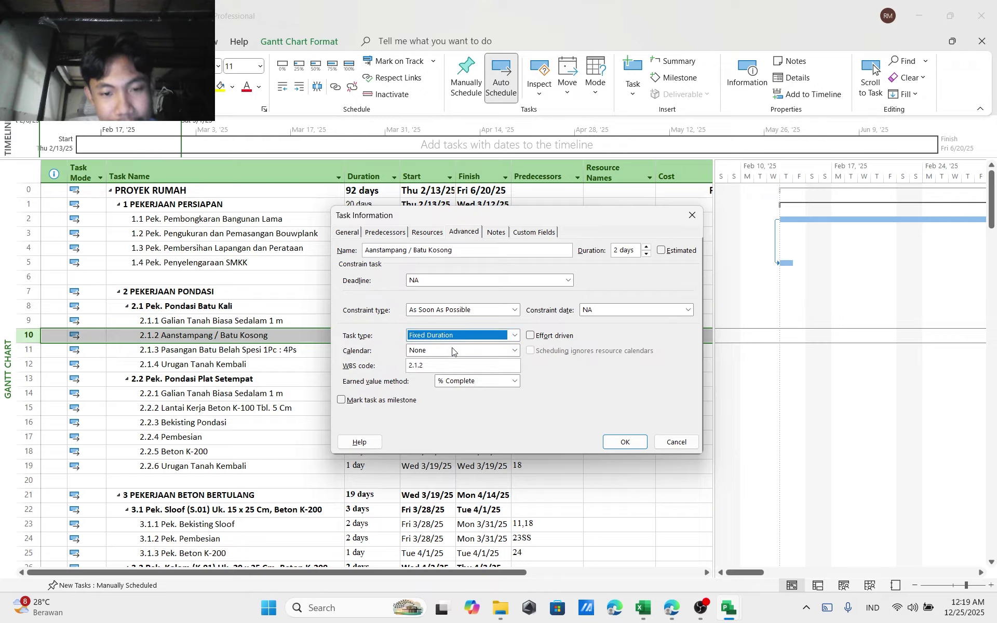
left_click(385, 233)
left_click(419, 234)
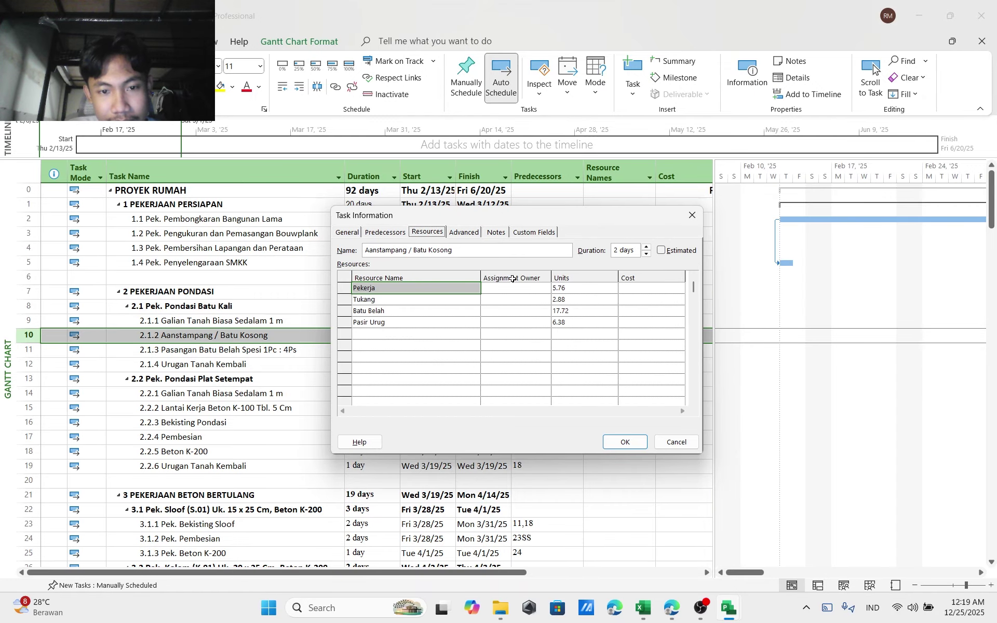
left_click(626, 442)
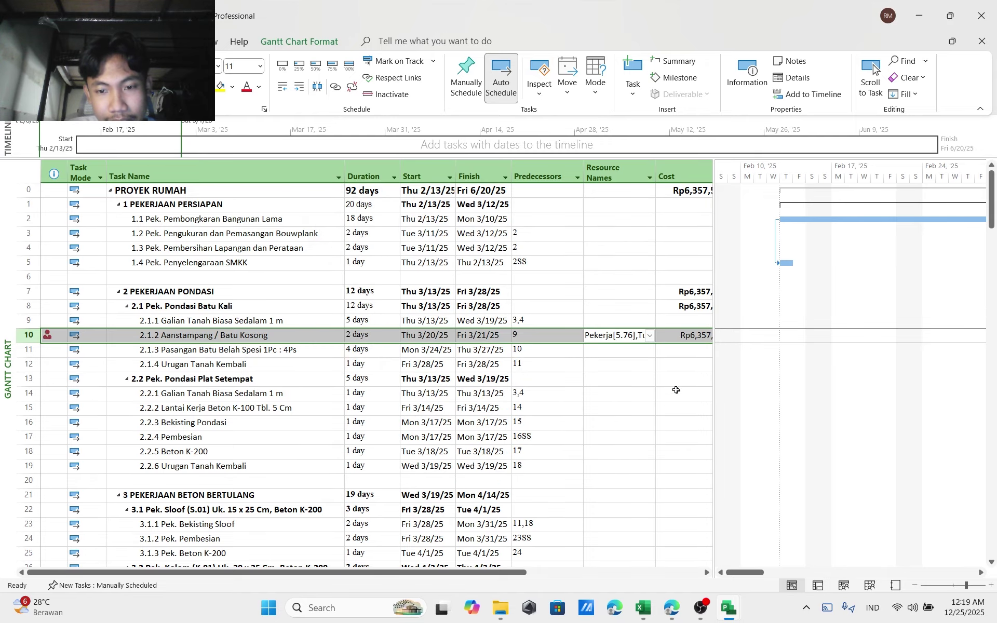
Check the Aanstampang / Batu Kosong cost, switch to the New Tubes Resource Input project and examine its tasks' resources and costs
left_click_drag(516, 572, 633, 578)
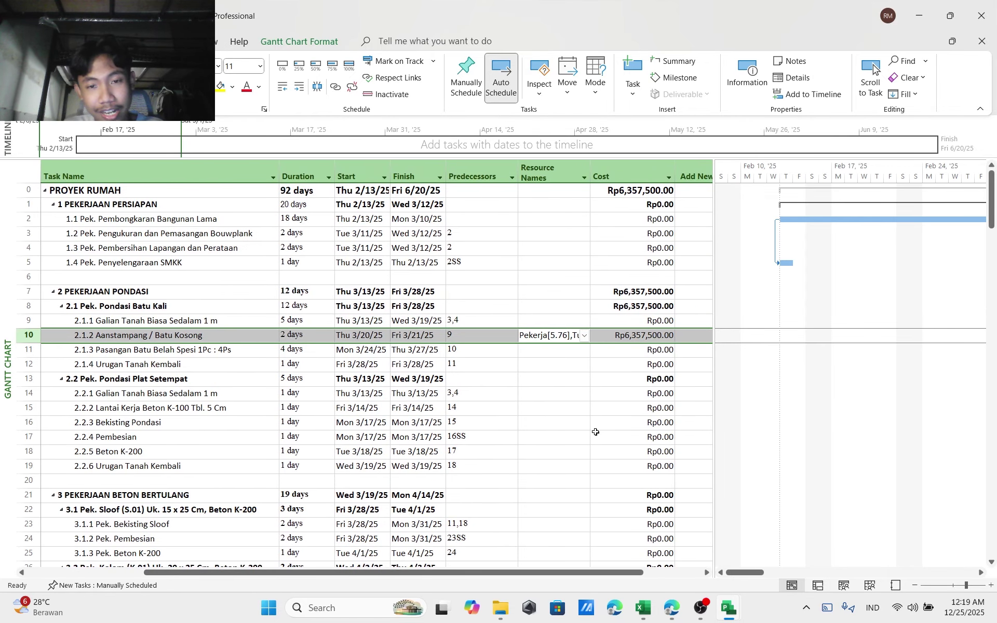
scroll(525, 343, "down", 2)
scroll(545, 384, "up", 2)
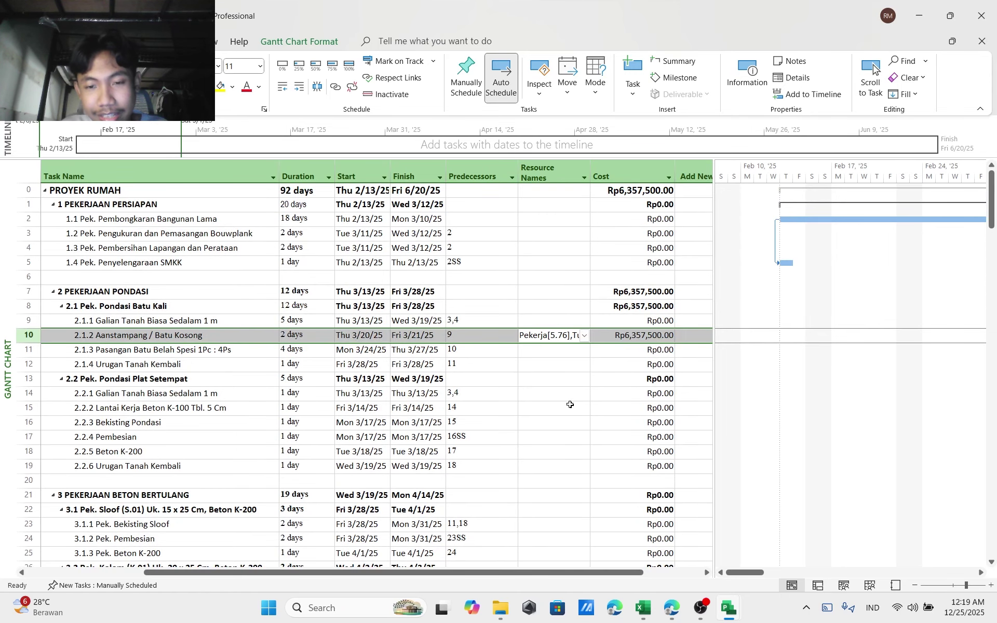
mouse_move(734, 617)
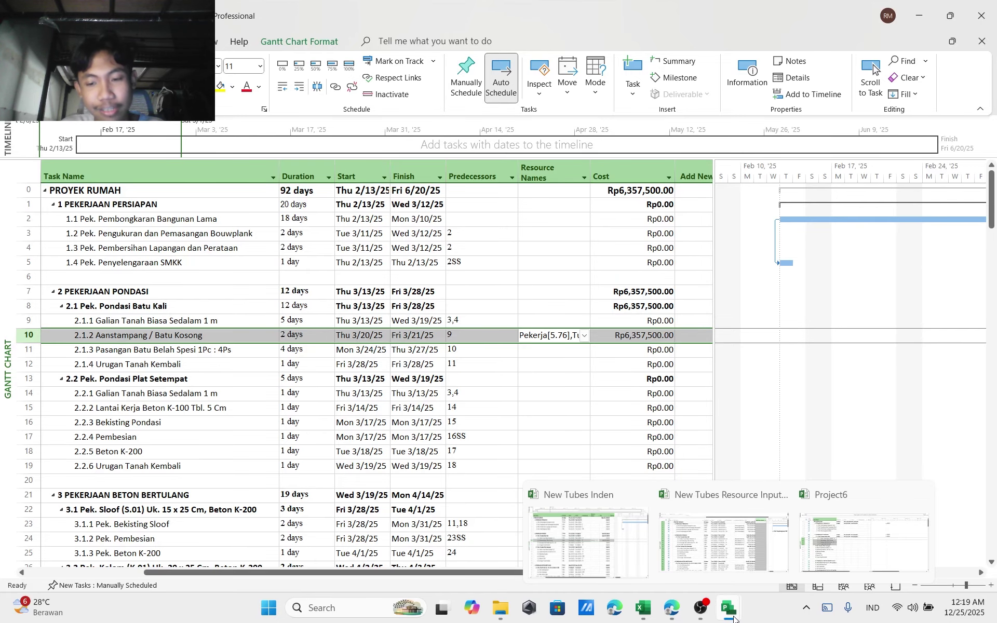
left_click(732, 515)
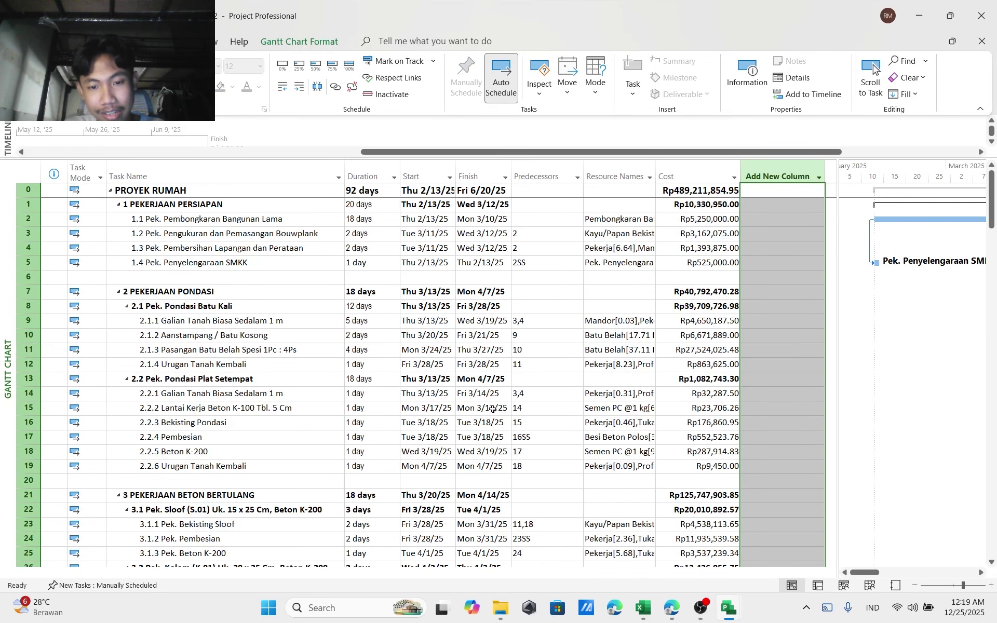
scroll(493, 410, "down", 1)
scroll(492, 402, "up", 1)
scroll(597, 323, "down", 2)
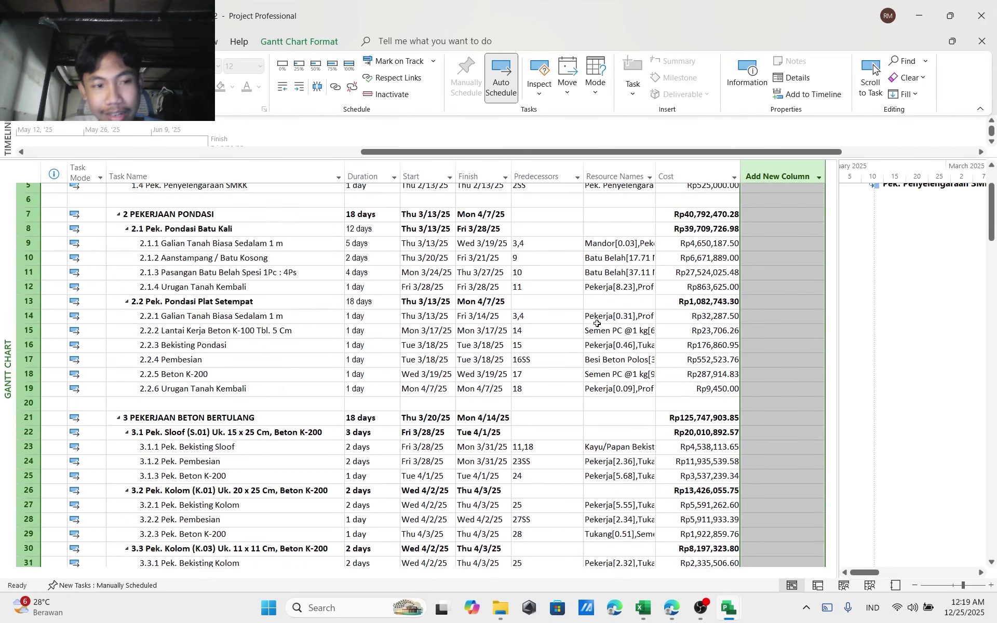
scroll(598, 323, "down", 3)
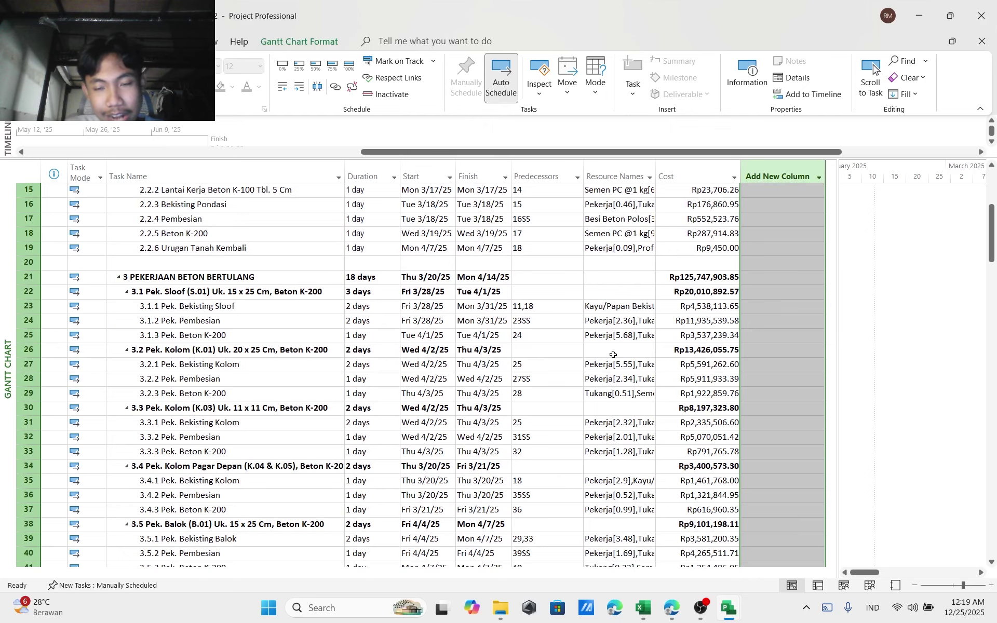
scroll(610, 395, "up", 5)
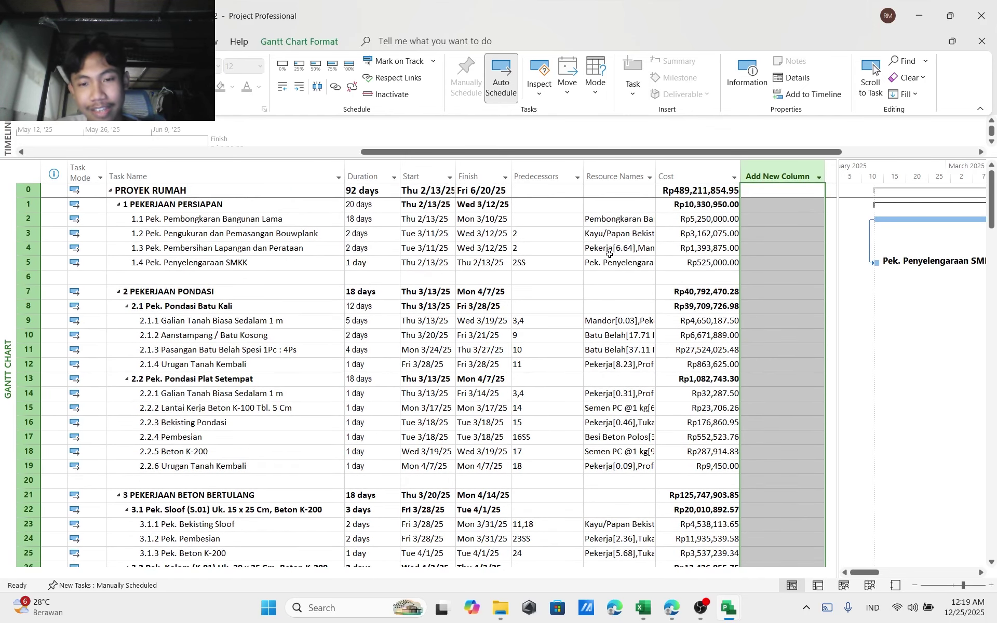
Examine the resources assigned to Pasangan Batu Belah Spesi 1Pc : 4Ps, check the Anl. SNI sheet in Excel and return to Microsoft Project
double_click(613, 348)
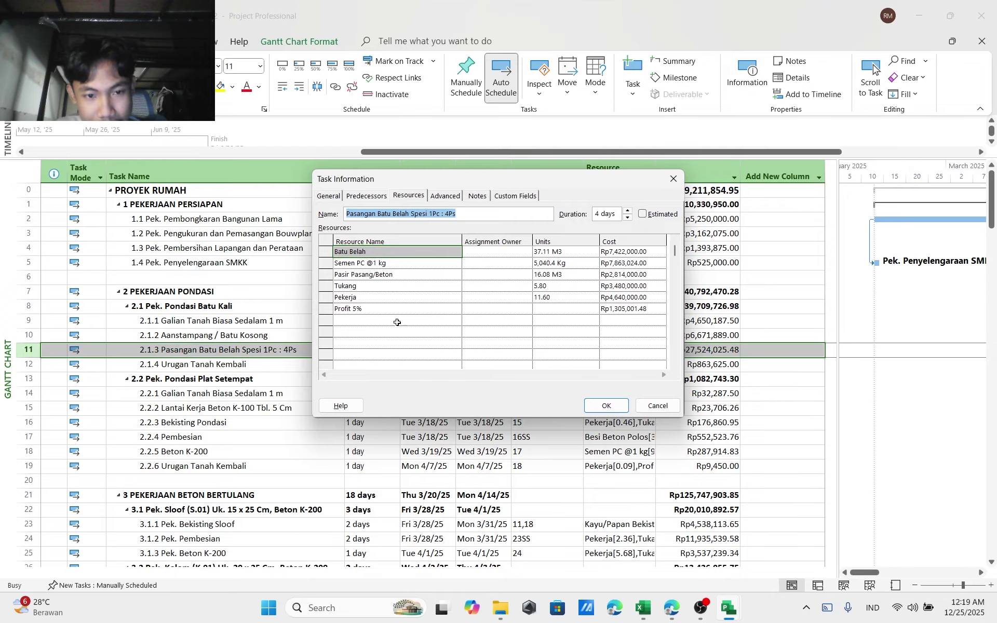
left_click(656, 405)
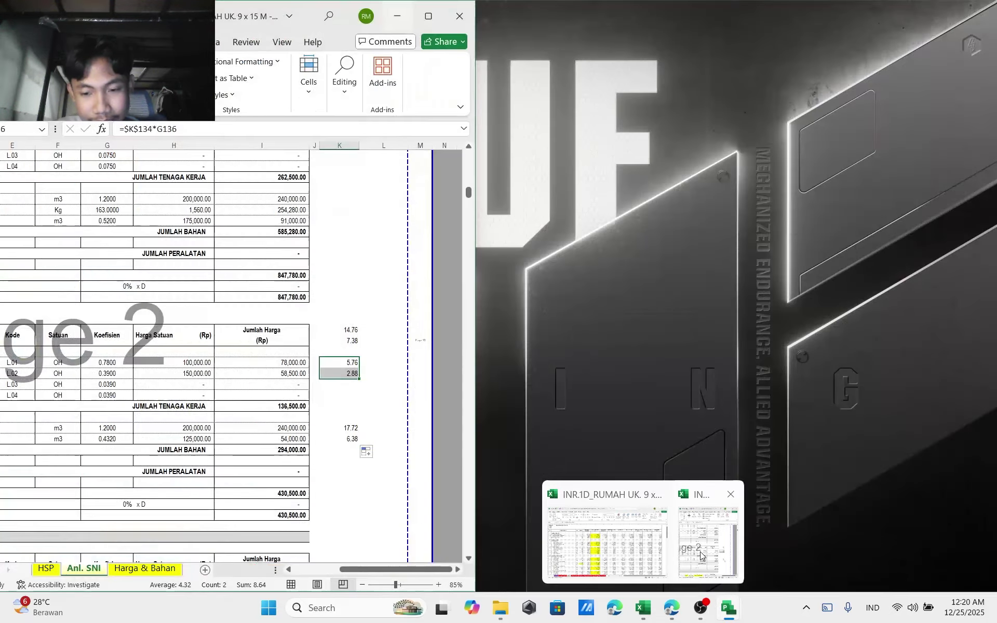
left_click(700, 551)
scroll(363, 519, "down", 2)
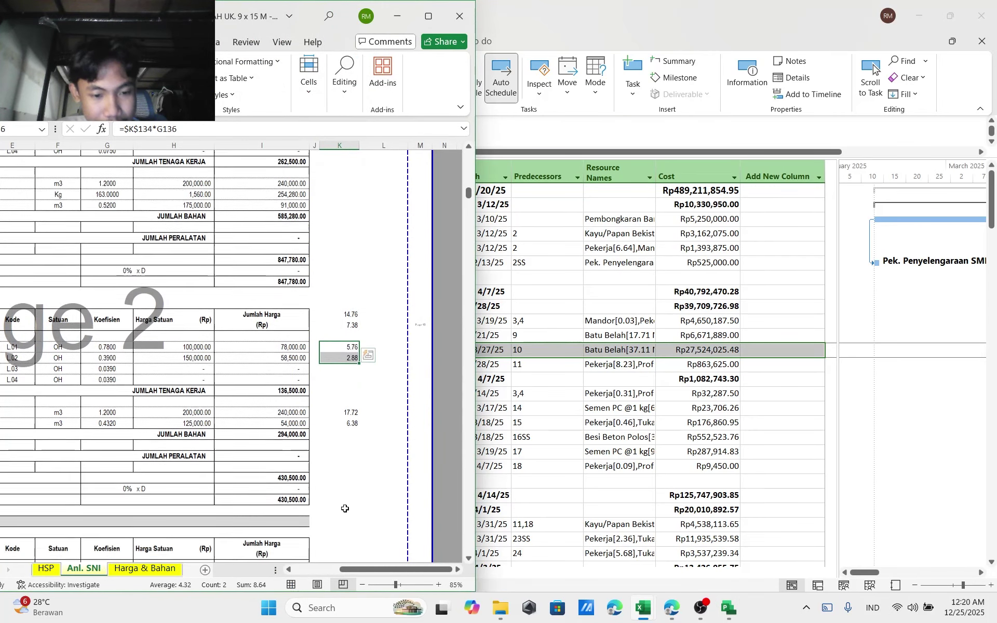
left_click_drag(374, 569, 364, 570)
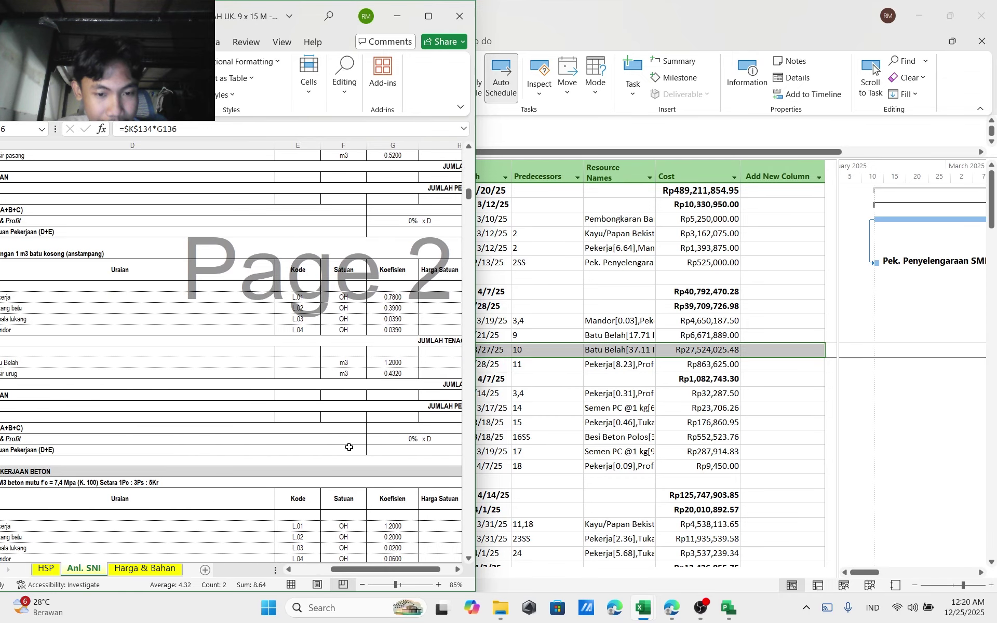
left_click(398, 16)
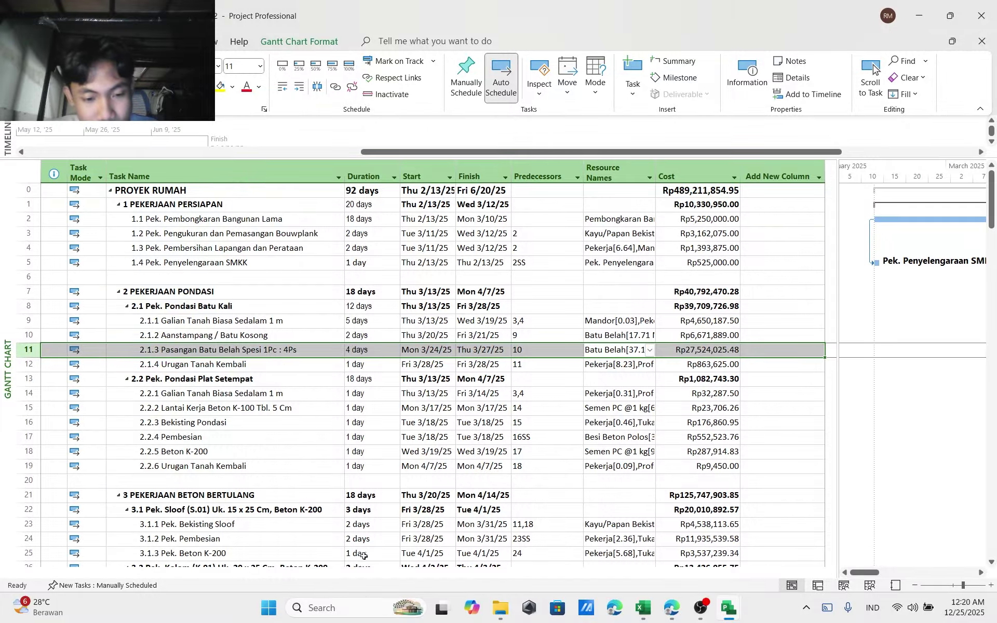
Open the custom fields for the new column and rename the task text field Text1 as Satuan
scroll(780, 503, "down", 2)
scroll(780, 503, "up", 2)
left_click(783, 364)
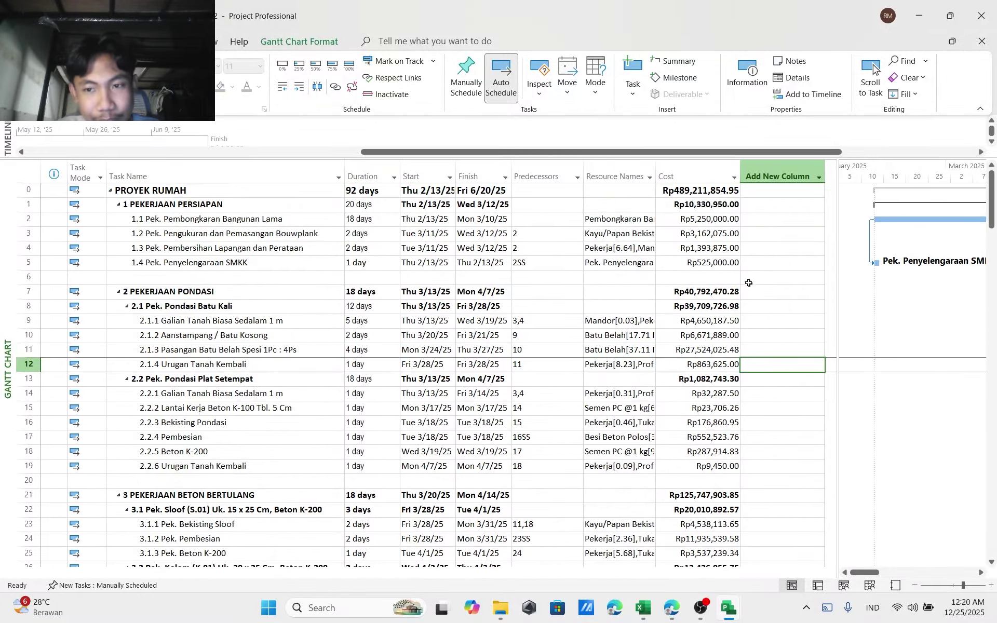
right_click(787, 177)
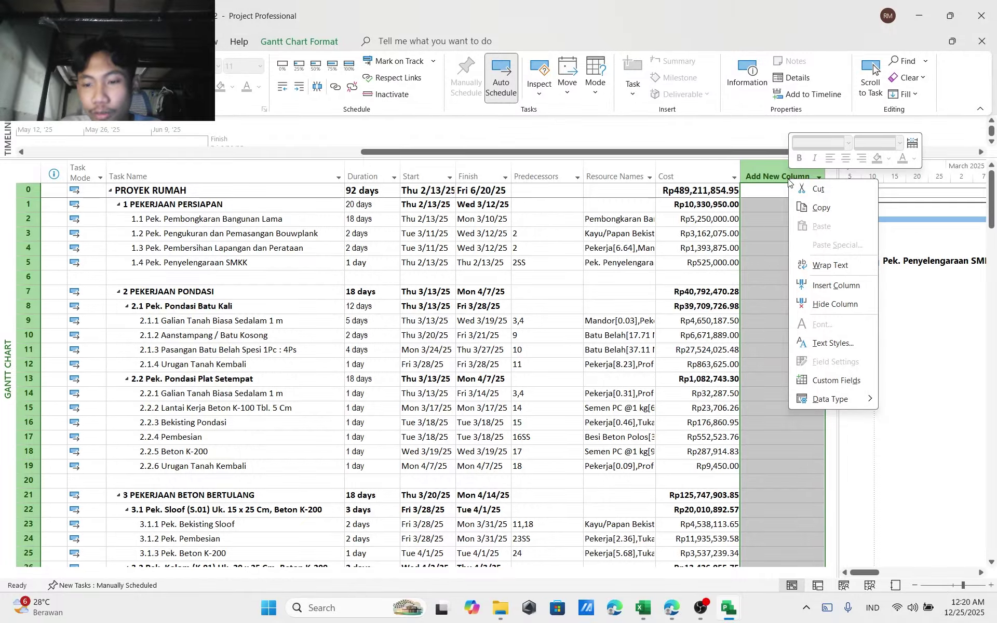
left_click(825, 380)
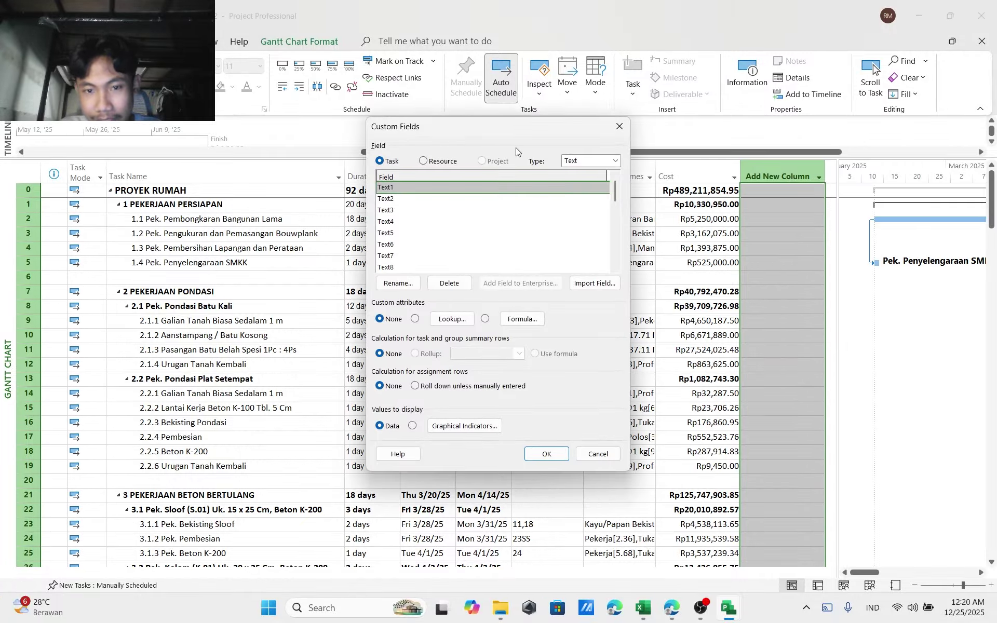
left_click_drag(508, 128, 503, 176)
left_click(574, 210)
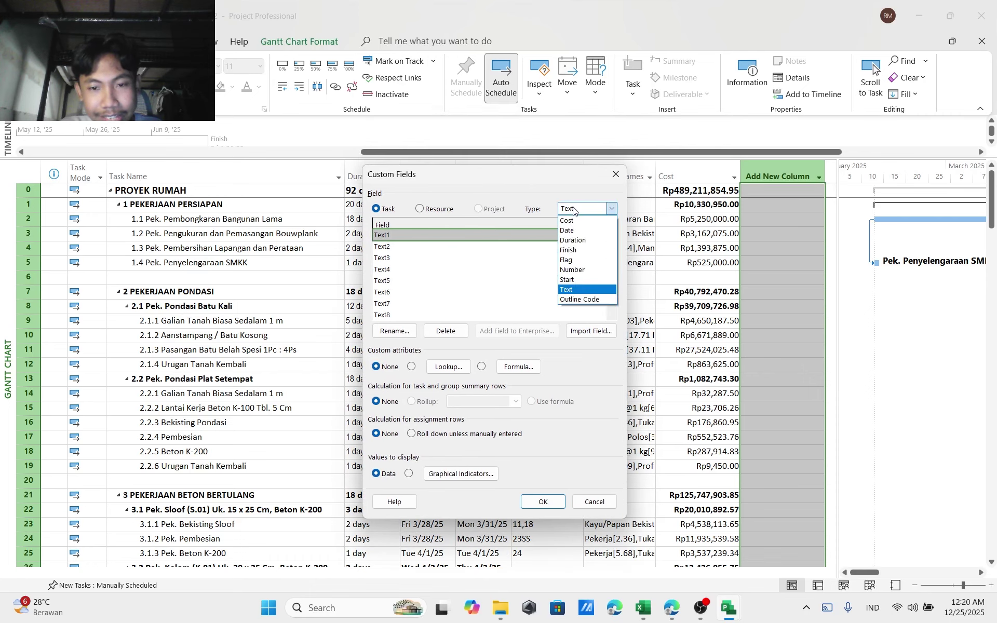
left_click(574, 210)
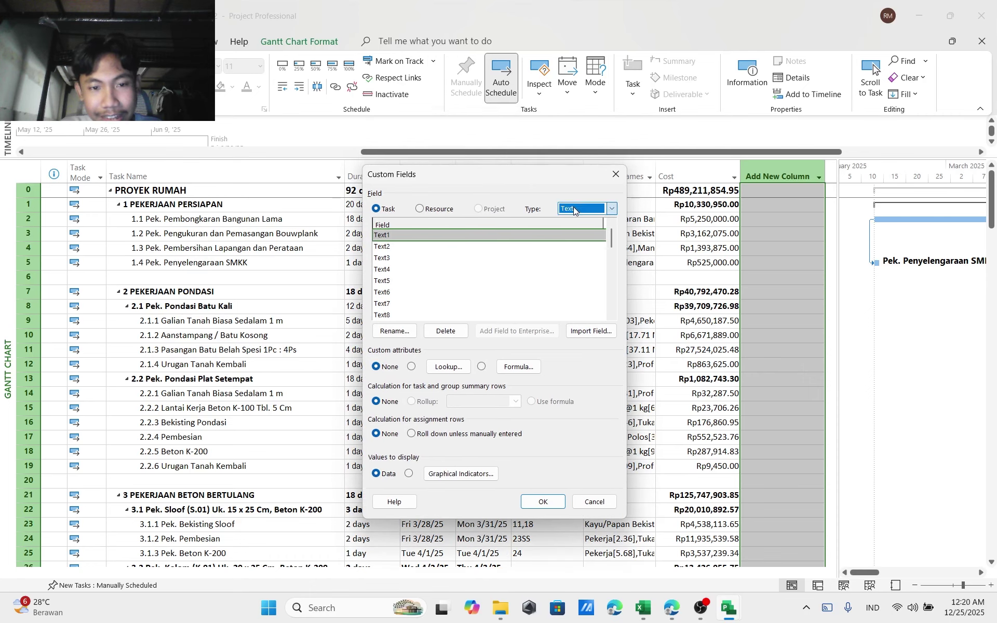
left_click(393, 332)
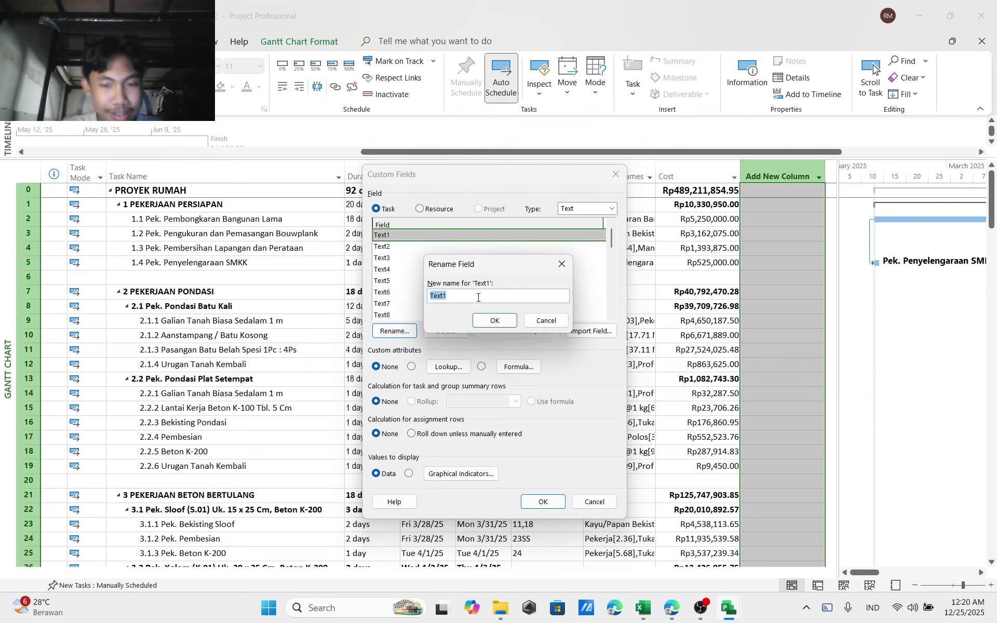
type("Satuan")
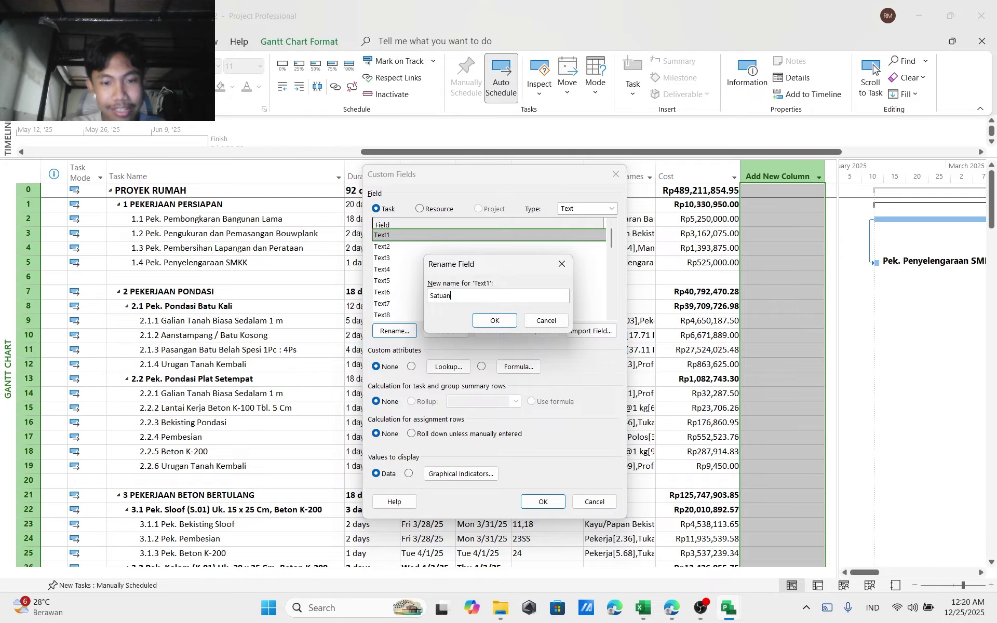
key("Return")
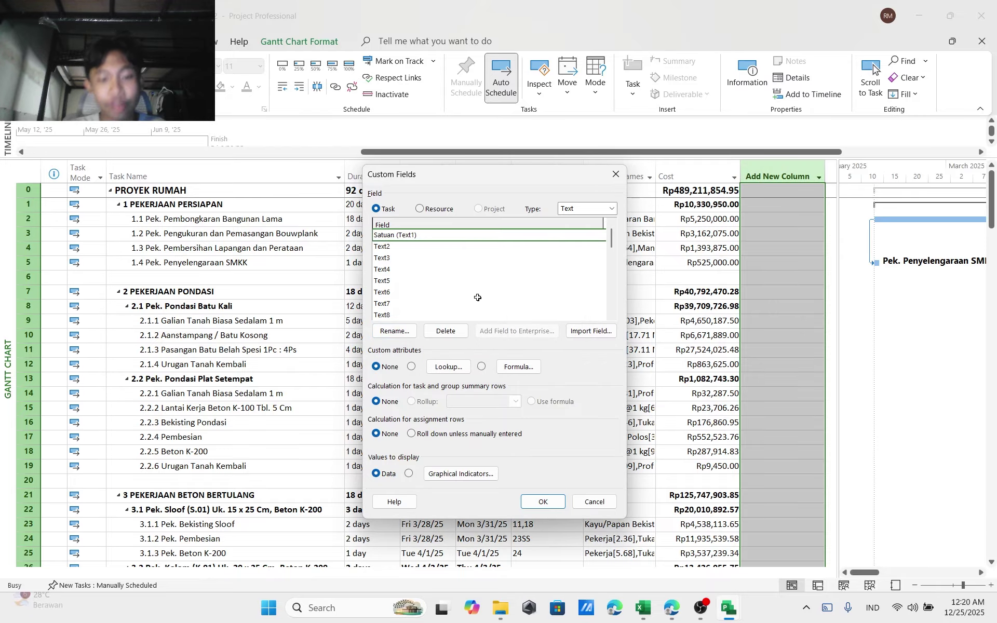
Switch the custom field type to Number and rename the Number1 field as Volume
left_click(602, 208)
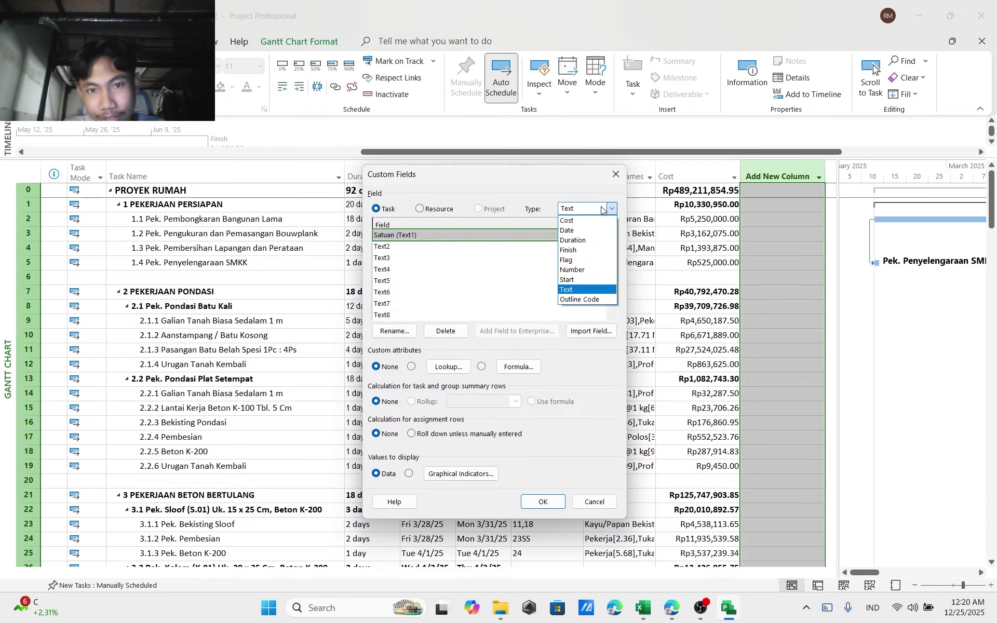
left_click(577, 269)
left_click(446, 236)
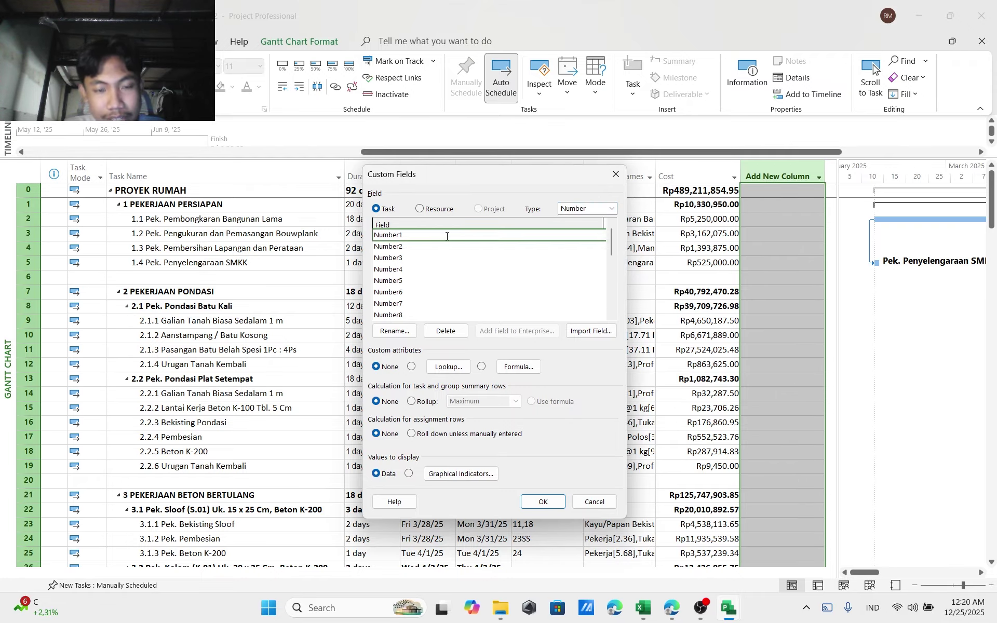
left_click(410, 330)
type("Volume")
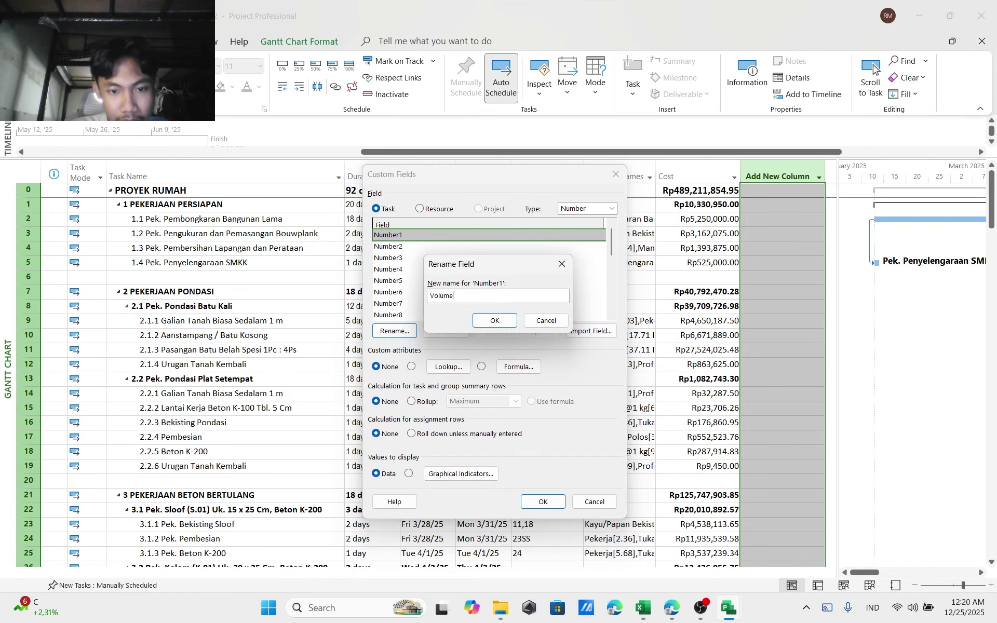
key("Return")
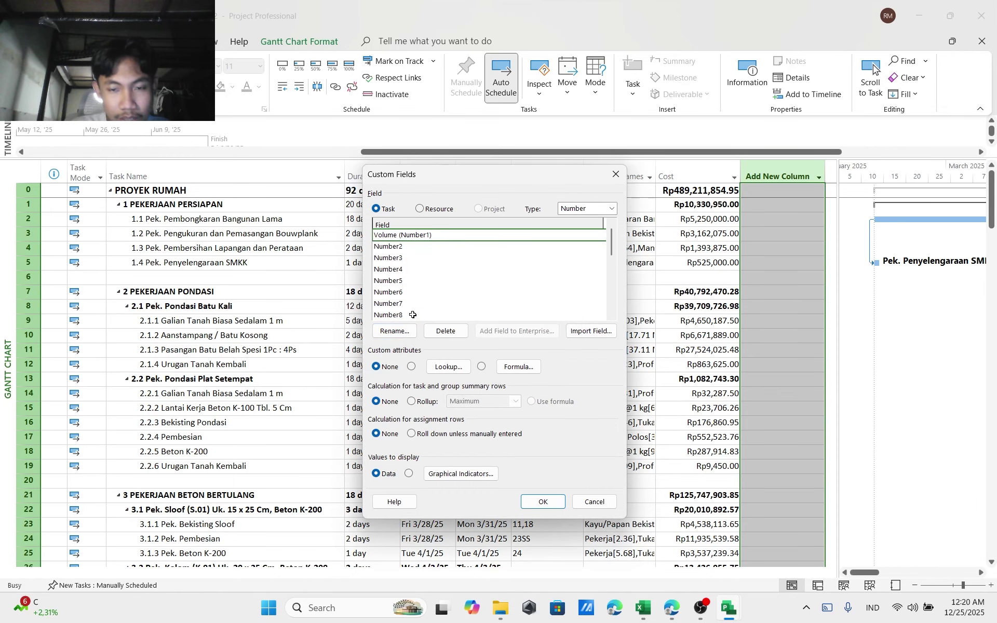
Switch the custom field type to Cost and rename the Cost1 field as Harga Satuan
left_click(585, 209)
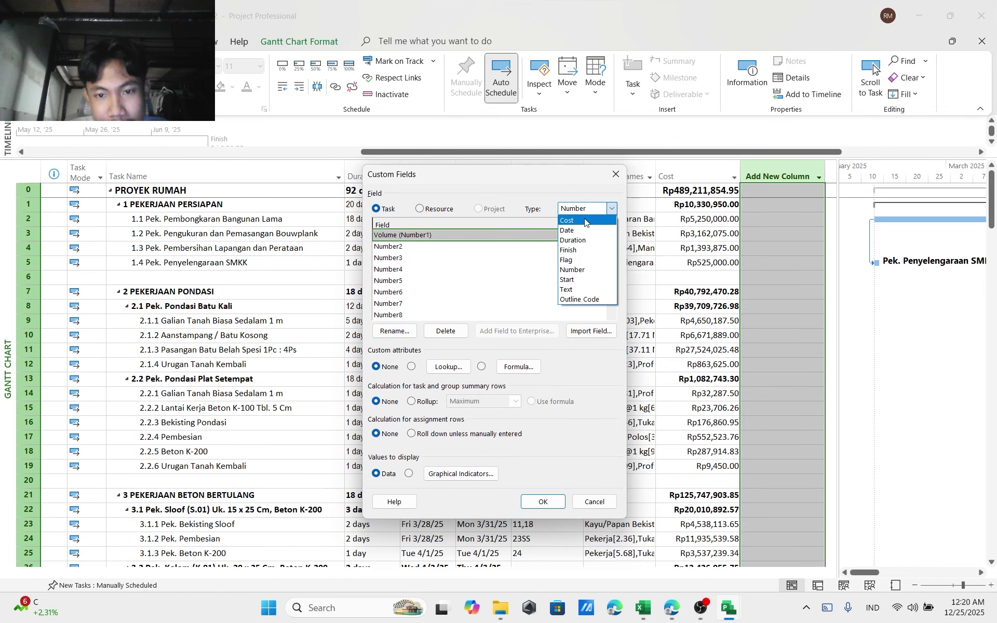
left_click(585, 222)
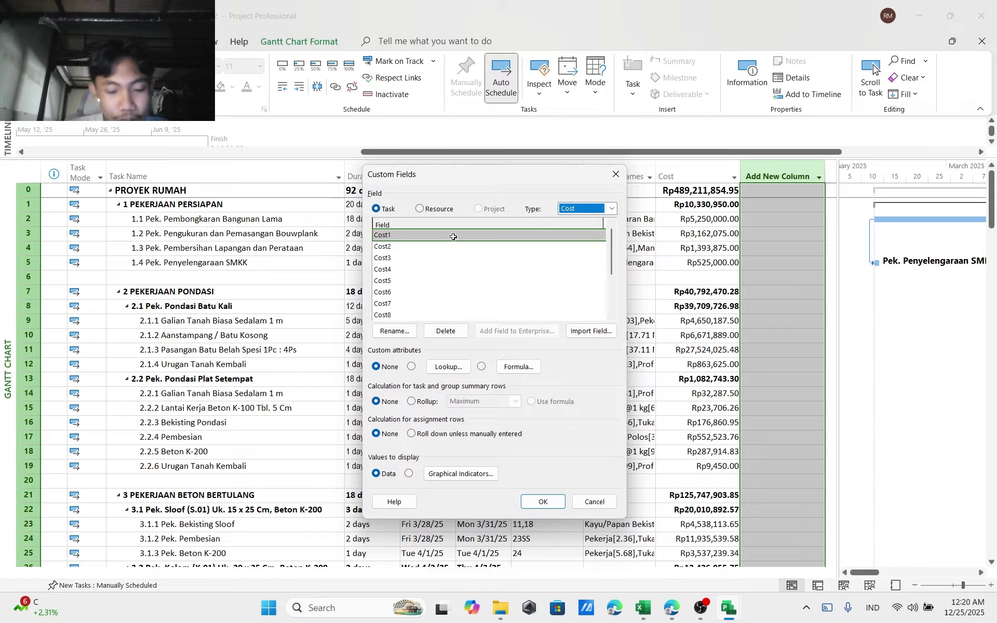
left_click(395, 331)
type("Harga Satuan")
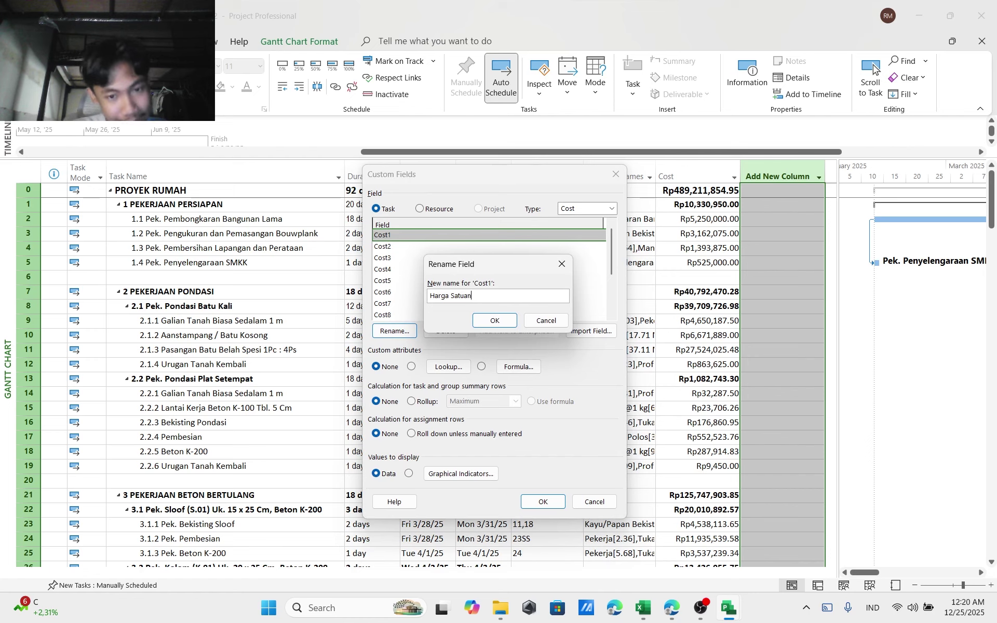
key("Return")
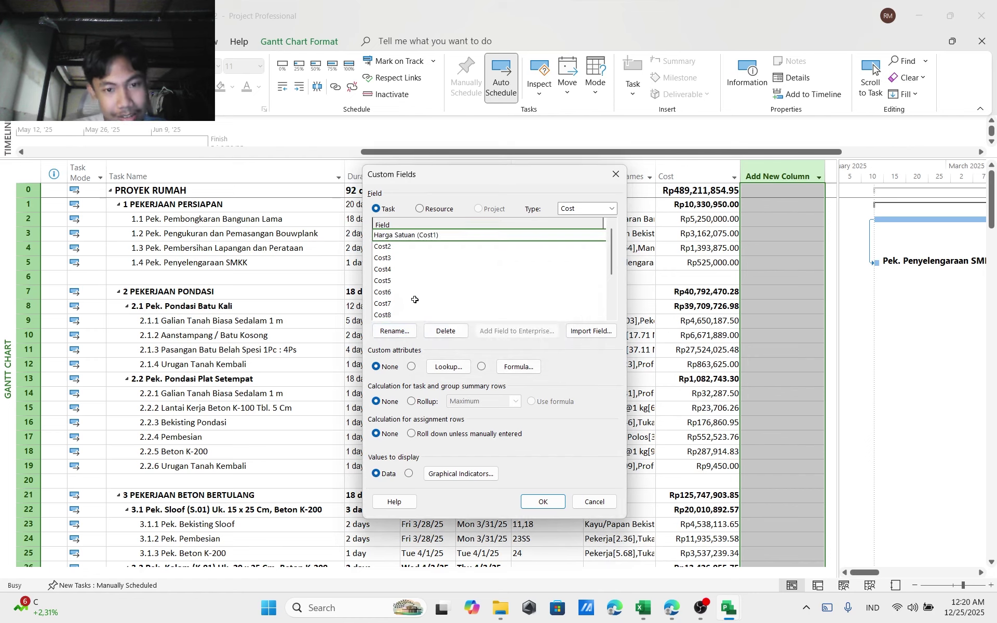
Rename the Cost2 field as Harga Total
left_click(412, 249)
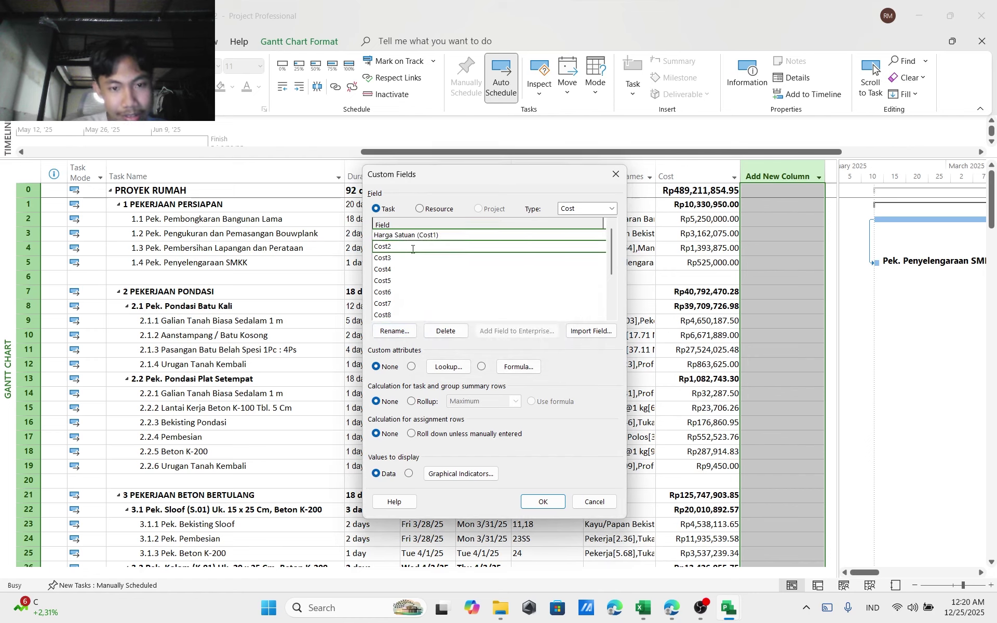
left_click(395, 331)
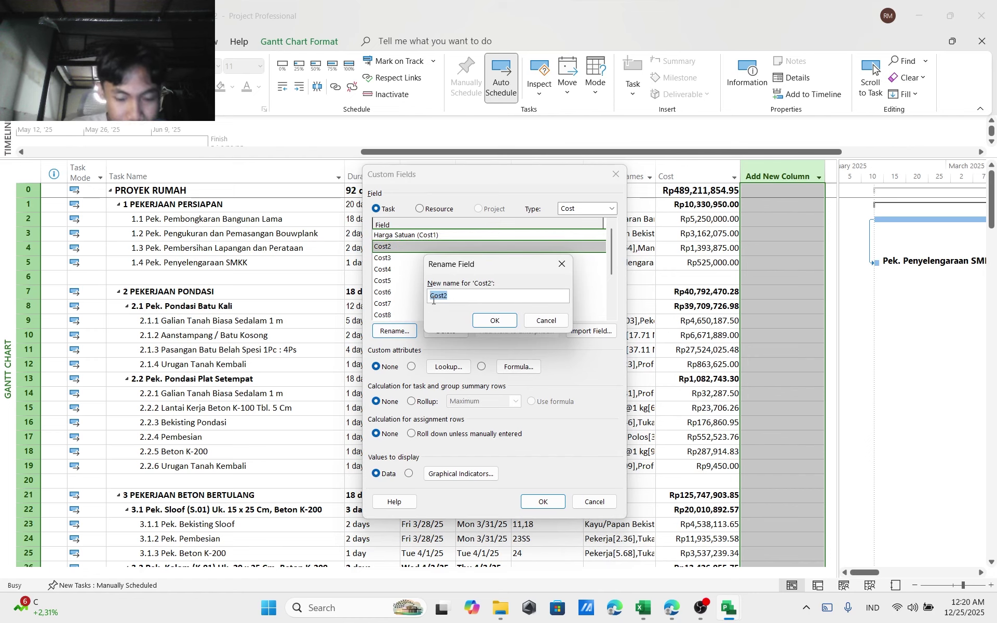
type("Harga t")
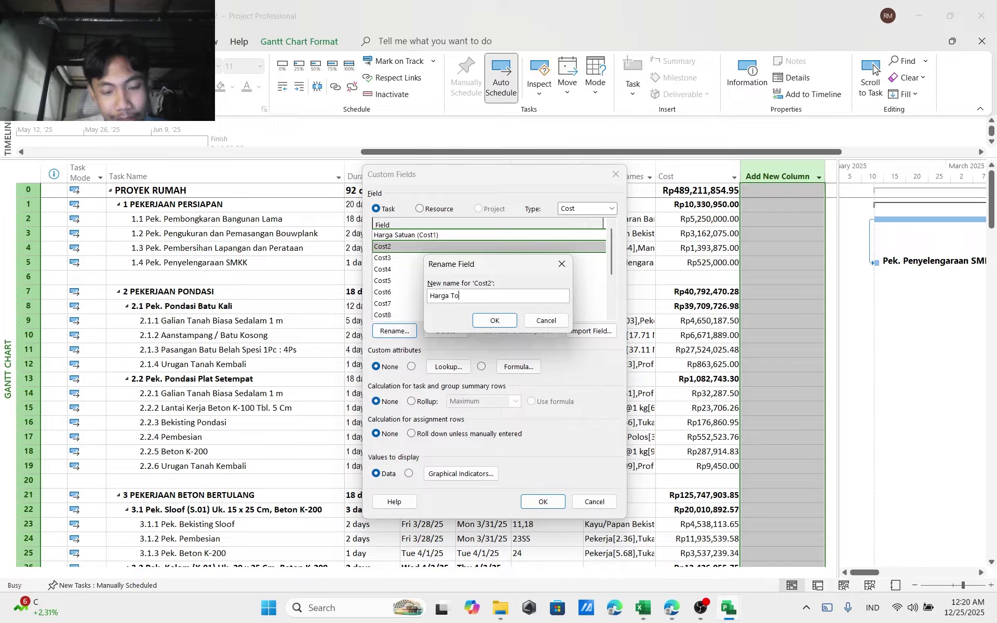
key("Return")
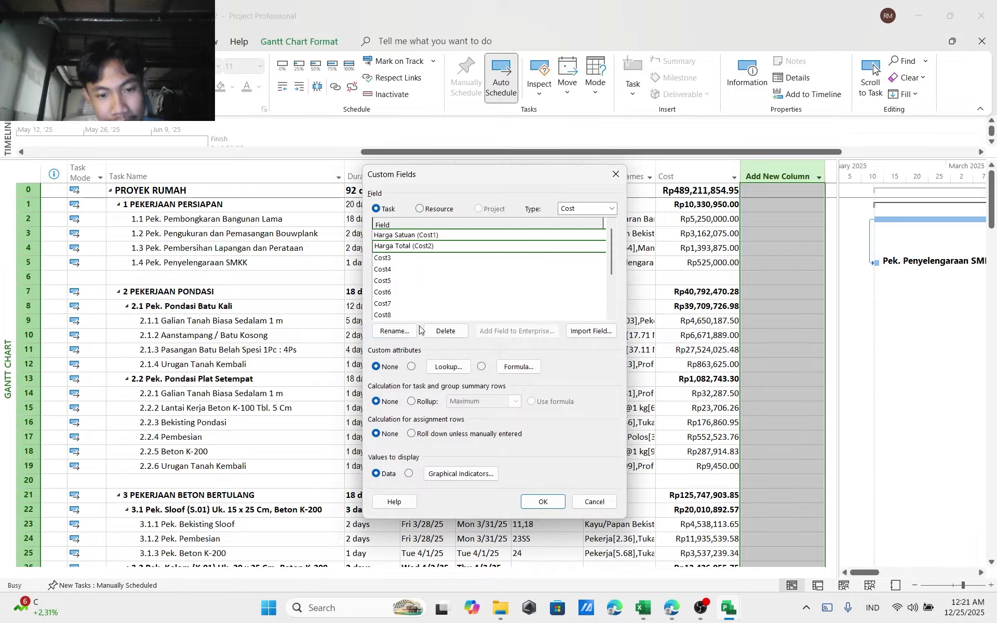
Define the Harga Total formula as [Harga Satuan] * [Volume] and accept it
left_click(518, 367)
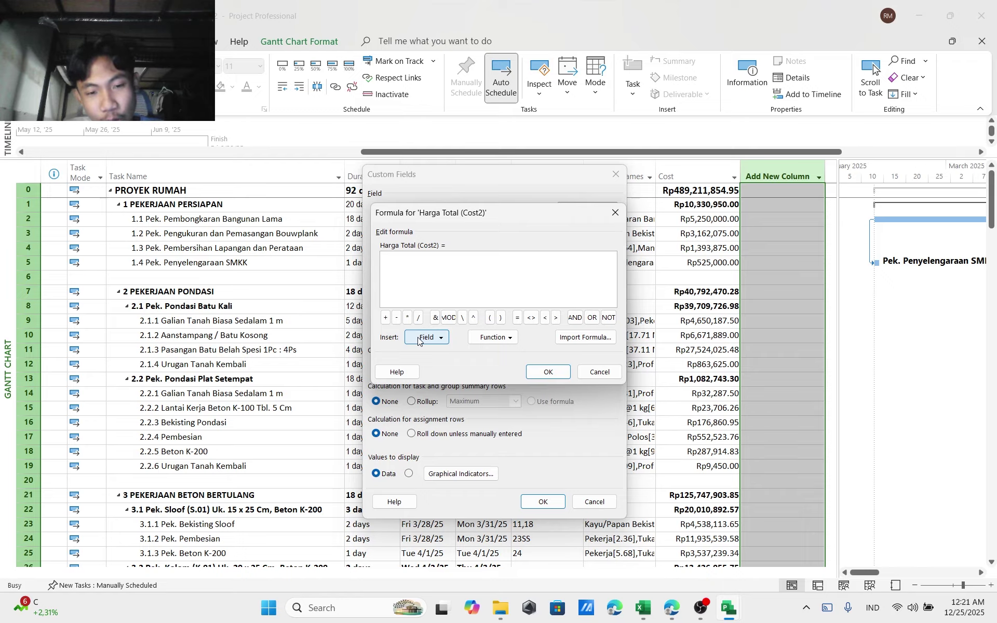
left_click(418, 339)
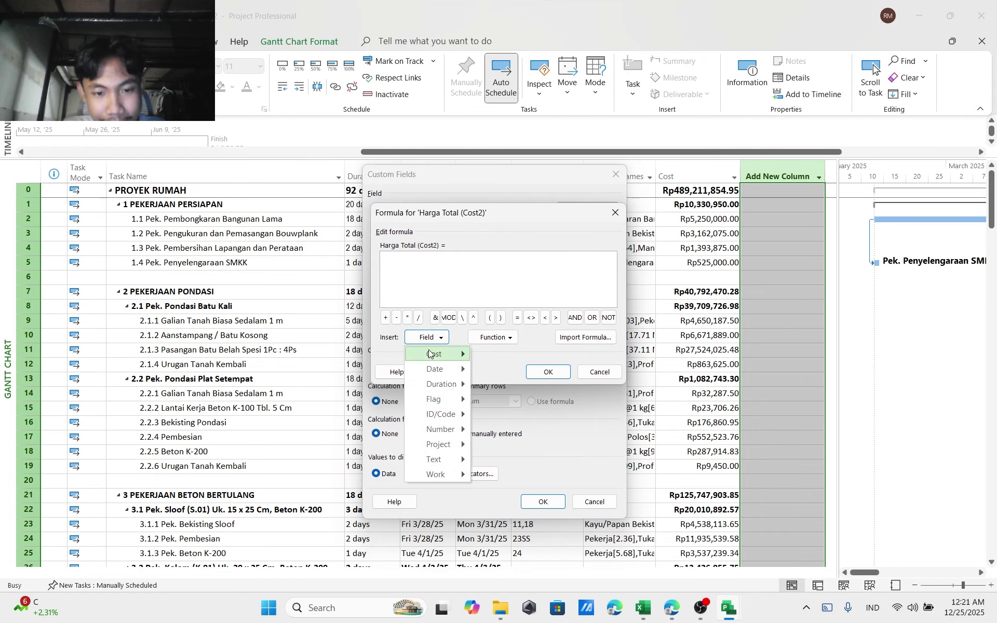
mouse_move(429, 353)
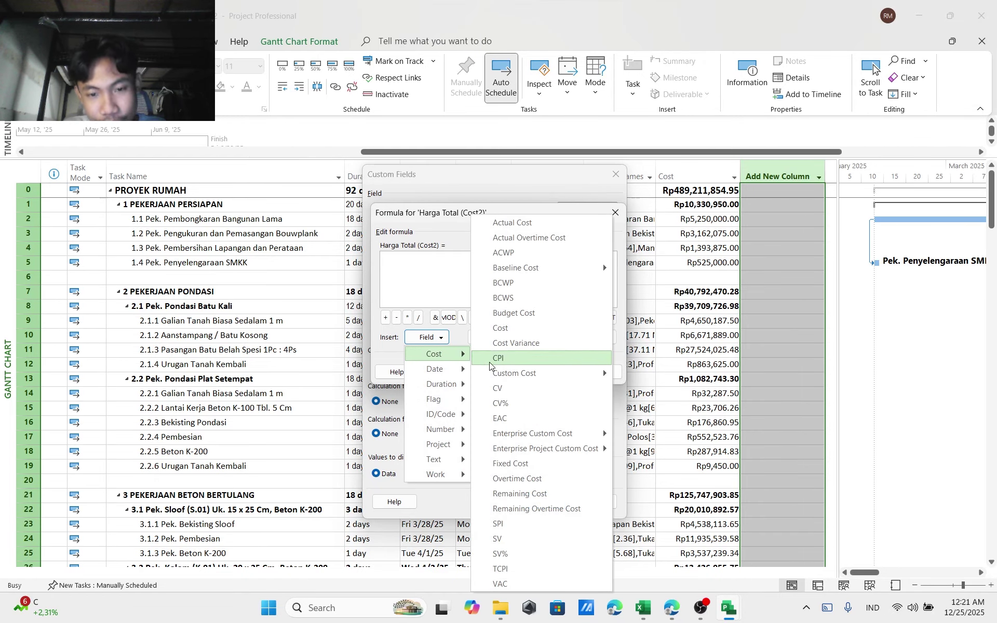
left_click(624, 377)
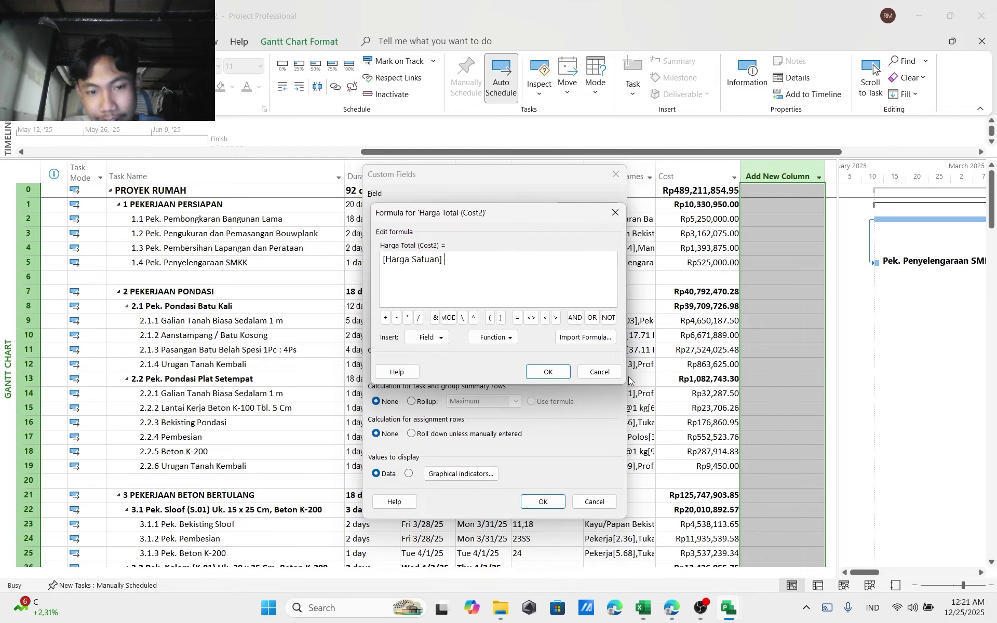
left_click(407, 317)
left_click(424, 336)
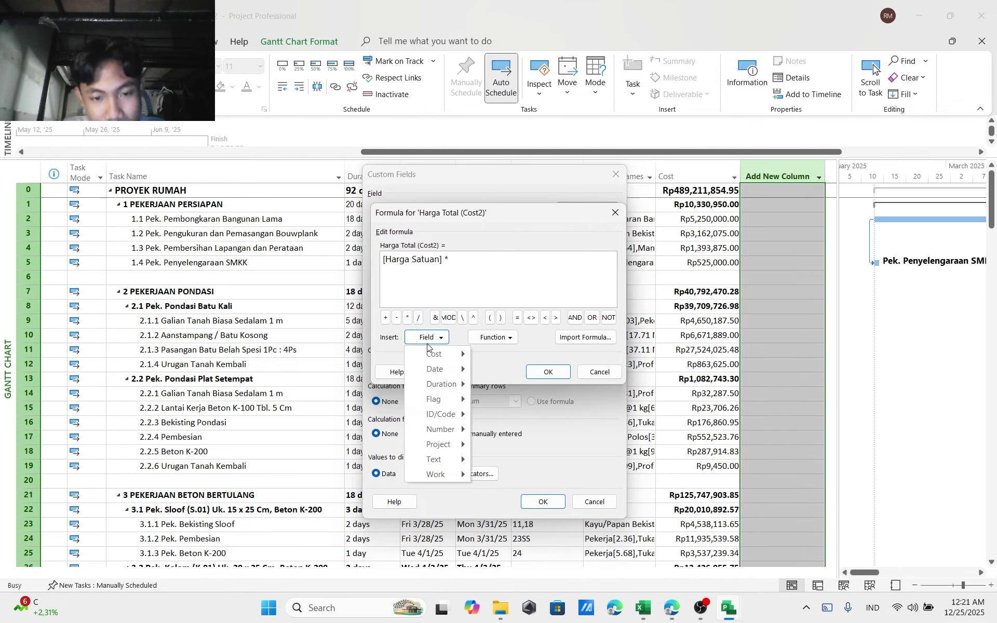
mouse_move(456, 431)
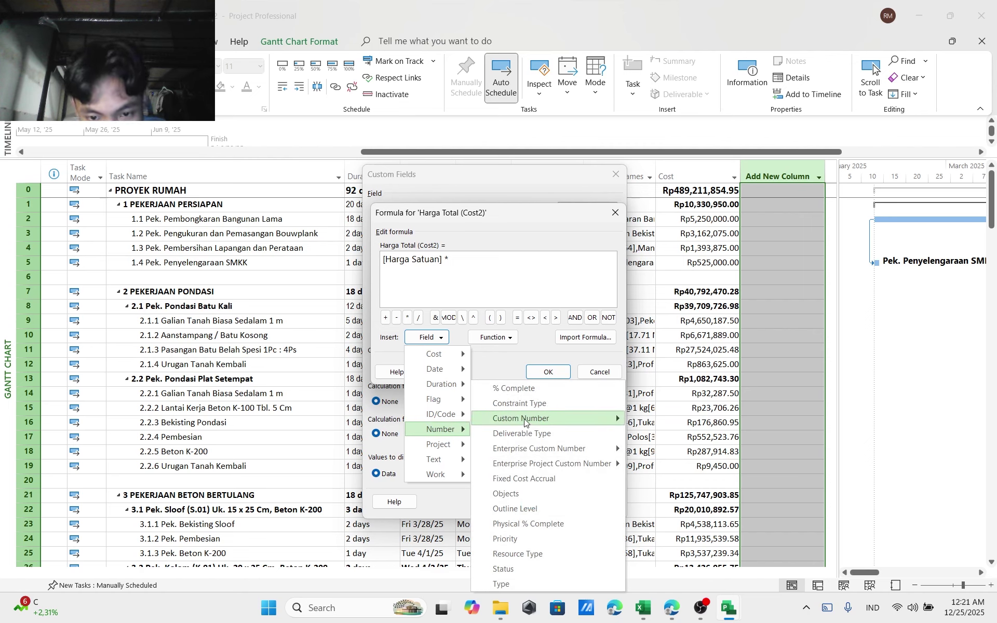
mouse_move(618, 418)
left_click(687, 299)
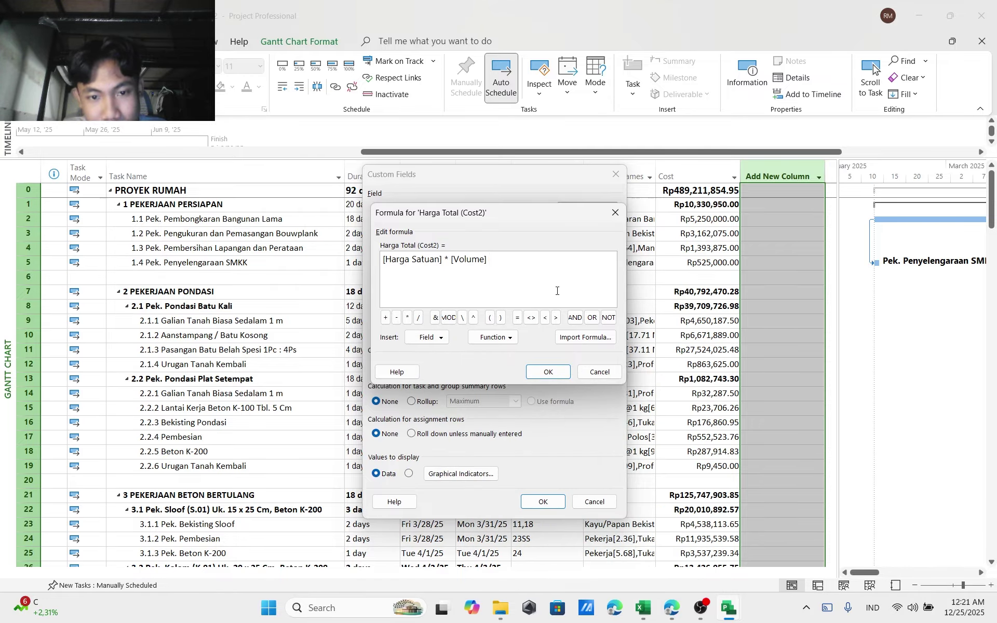
left_click(539, 372)
left_click(478, 353)
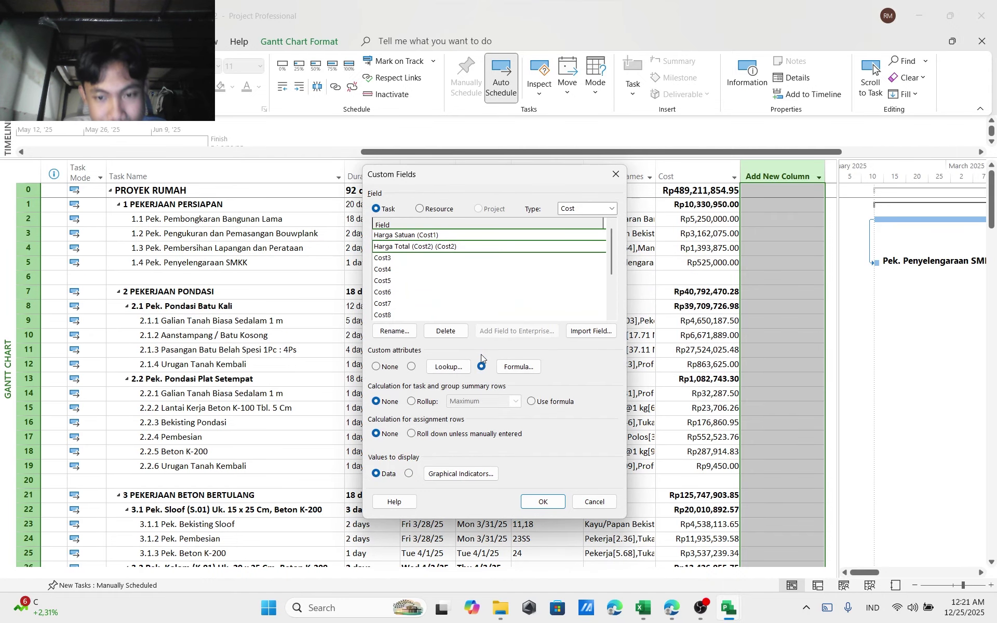
Set the Harga Total calculation for task and group summary rows to a Sum rollup
left_click(412, 401)
left_click(481, 401)
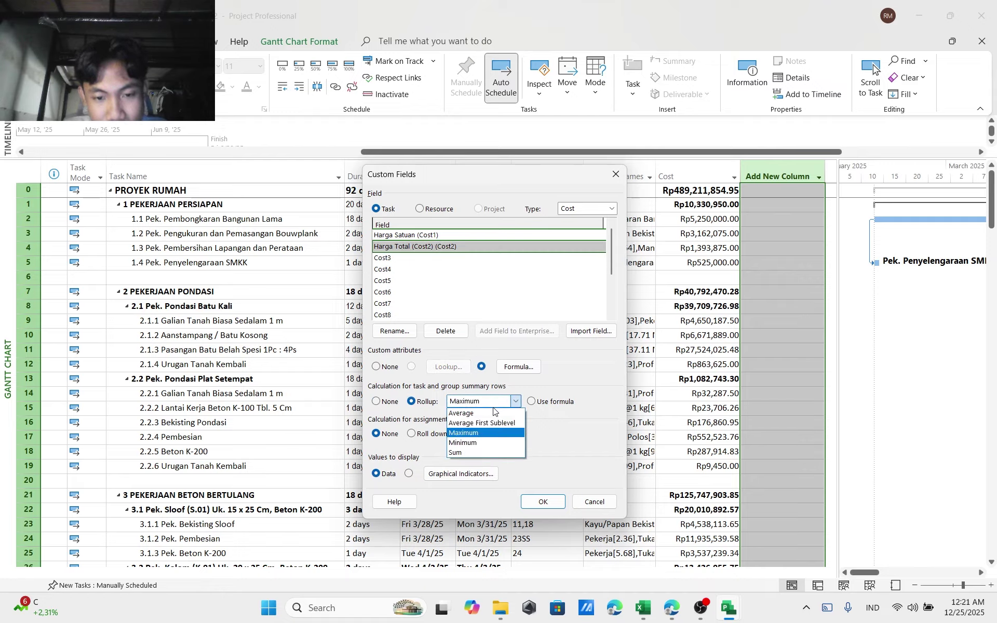
left_click(477, 452)
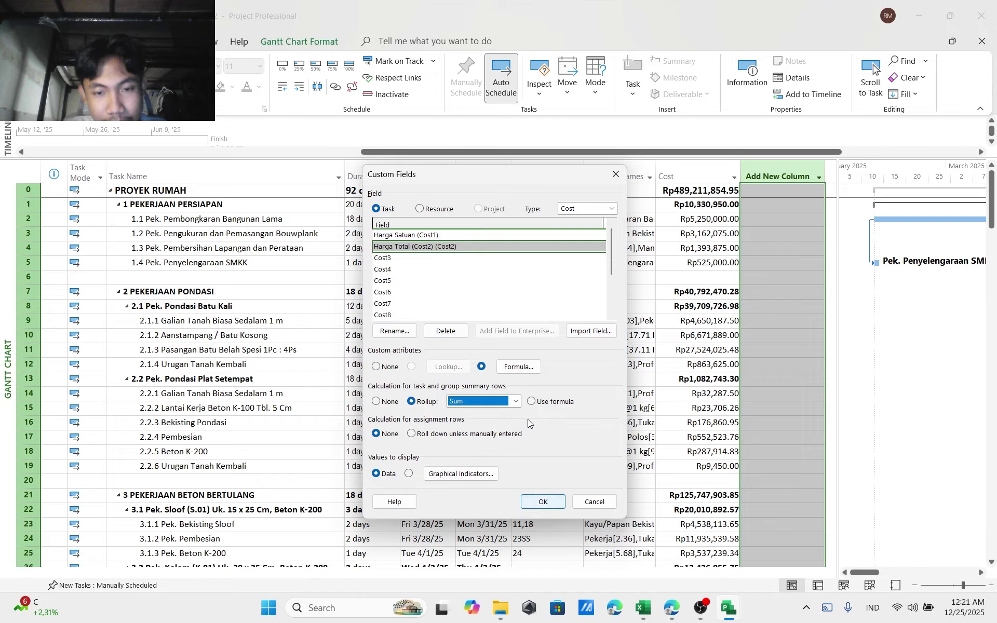
Switch the custom field type to Number and rename the Number2 field as Bobot
left_click(578, 209)
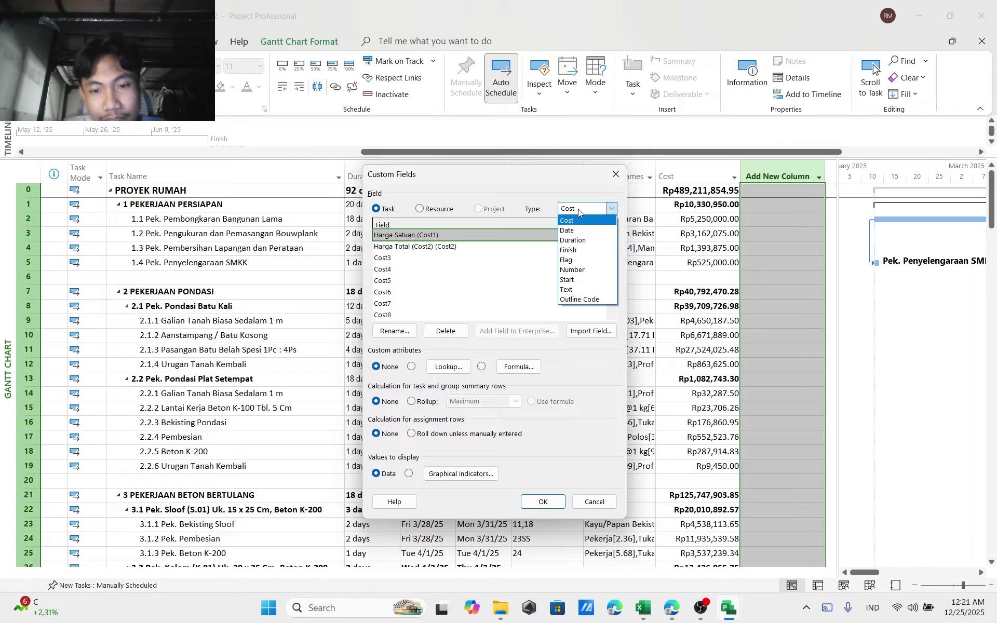
left_click(564, 271)
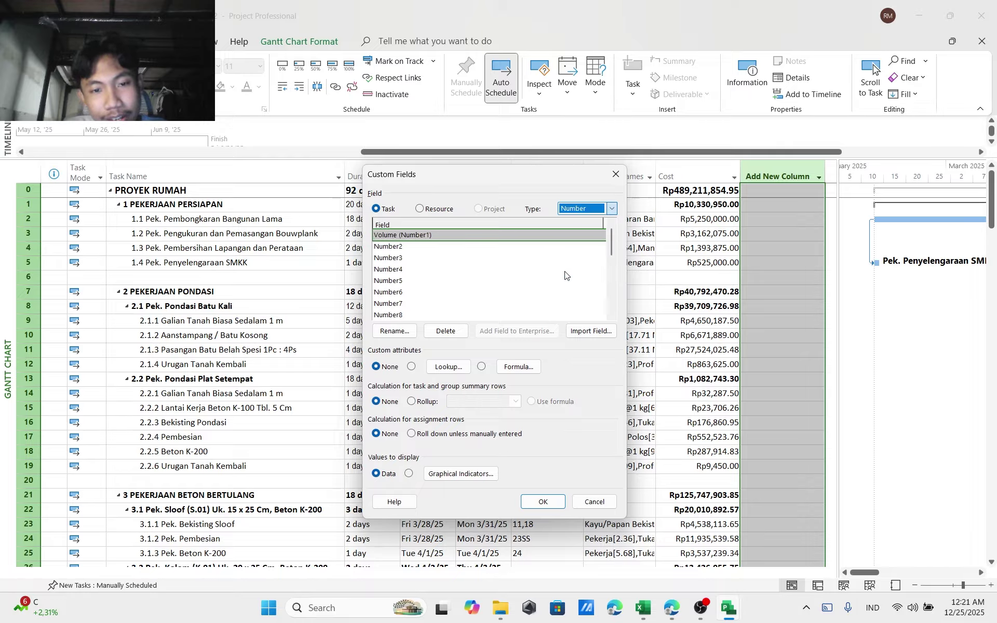
left_click(403, 247)
left_click(398, 329)
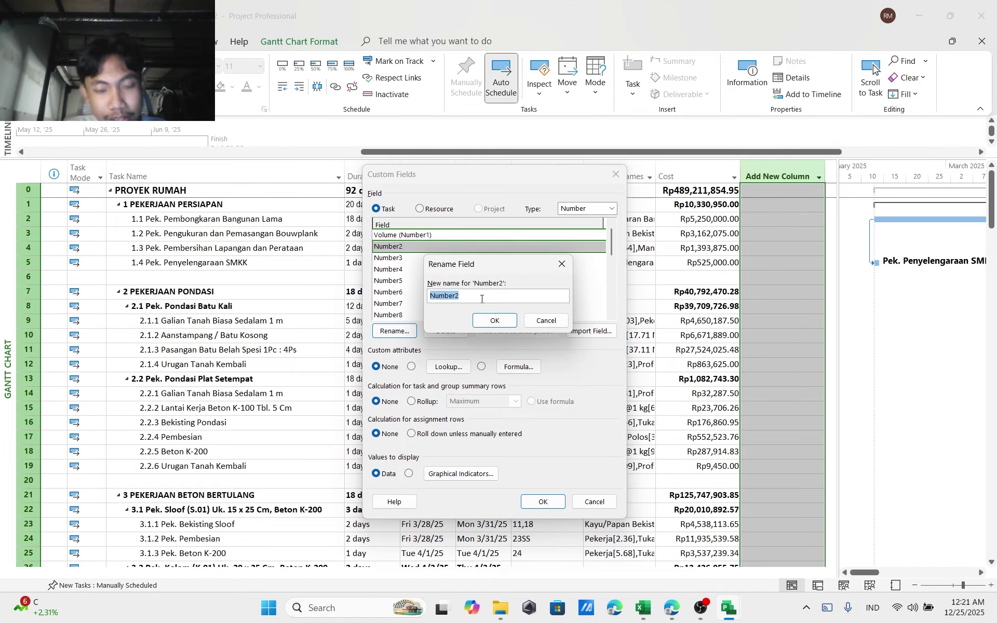
type("Bobot")
key("Return")
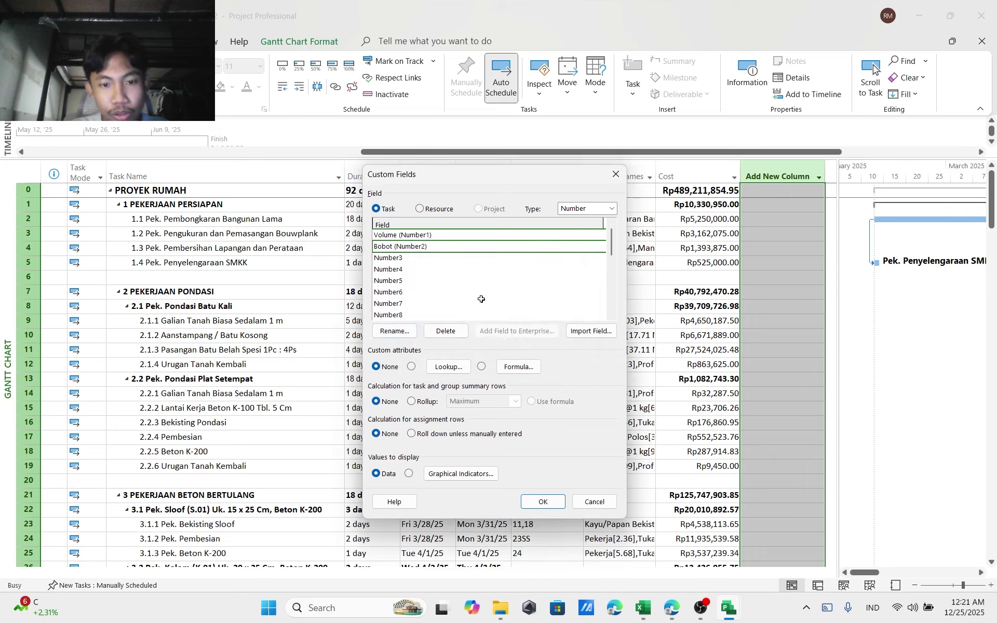
left_click(516, 367)
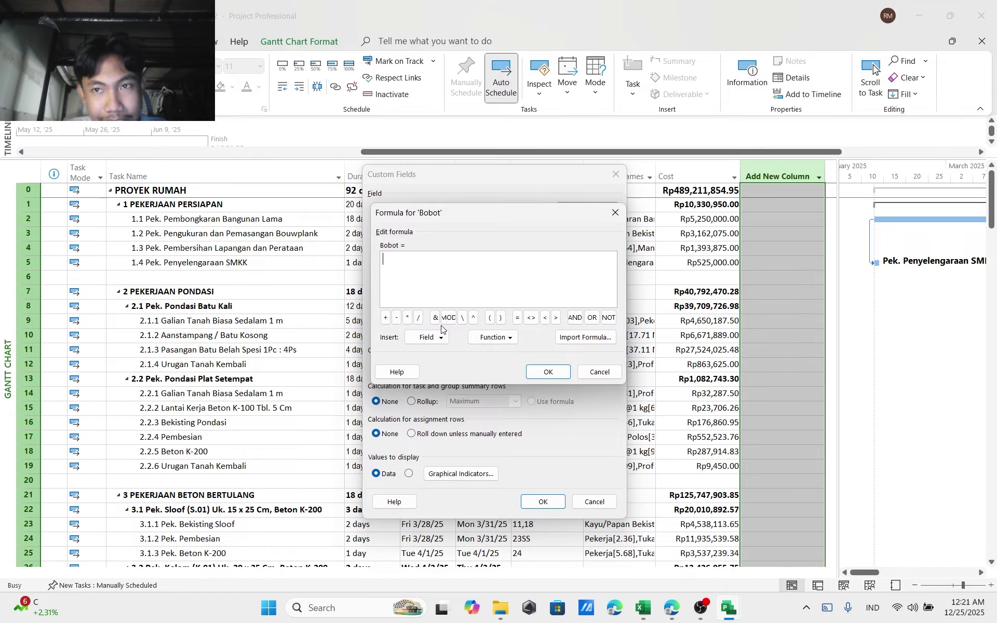
left_click(611, 221)
left_click_drag(536, 175, 475, 185)
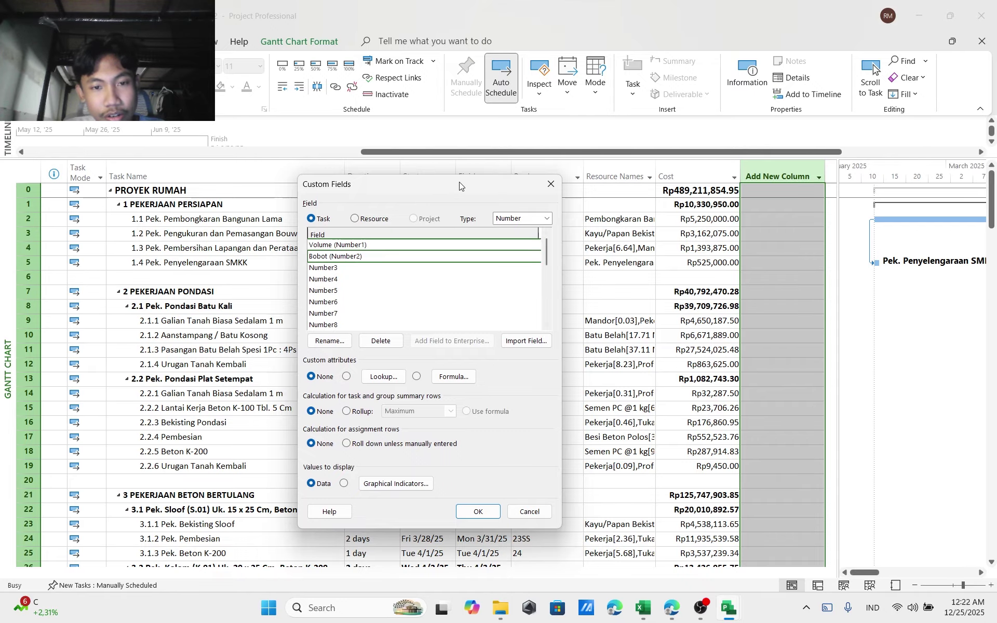
left_click_drag(459, 186, 508, 182)
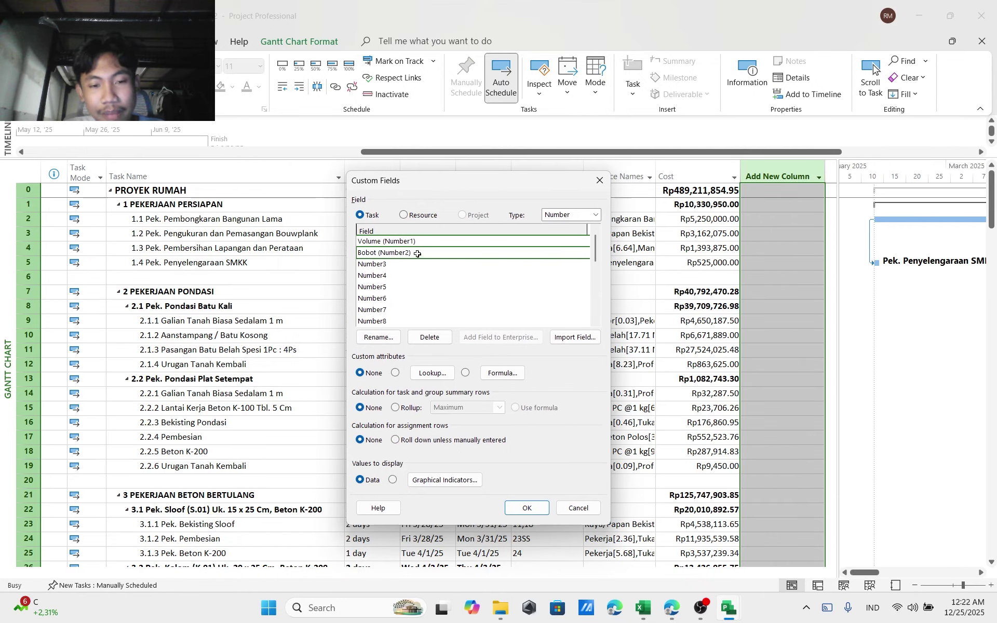
Define the Bobot formula as [Cost] / 489211854.95 multiplied by a scaling factor and accept it
left_click(502, 373)
left_click(419, 339)
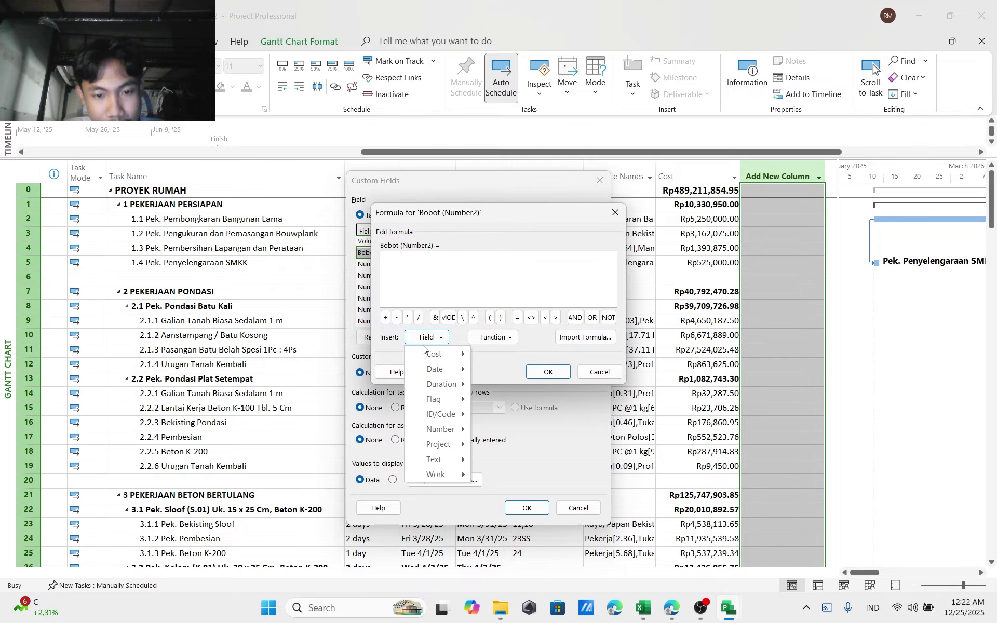
mouse_move(426, 353)
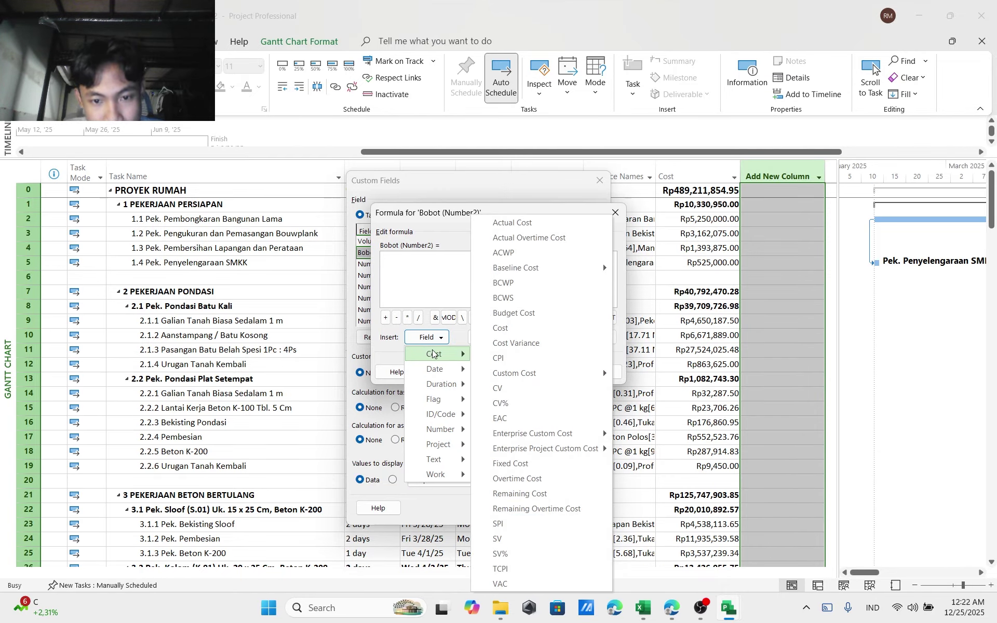
left_click(500, 328)
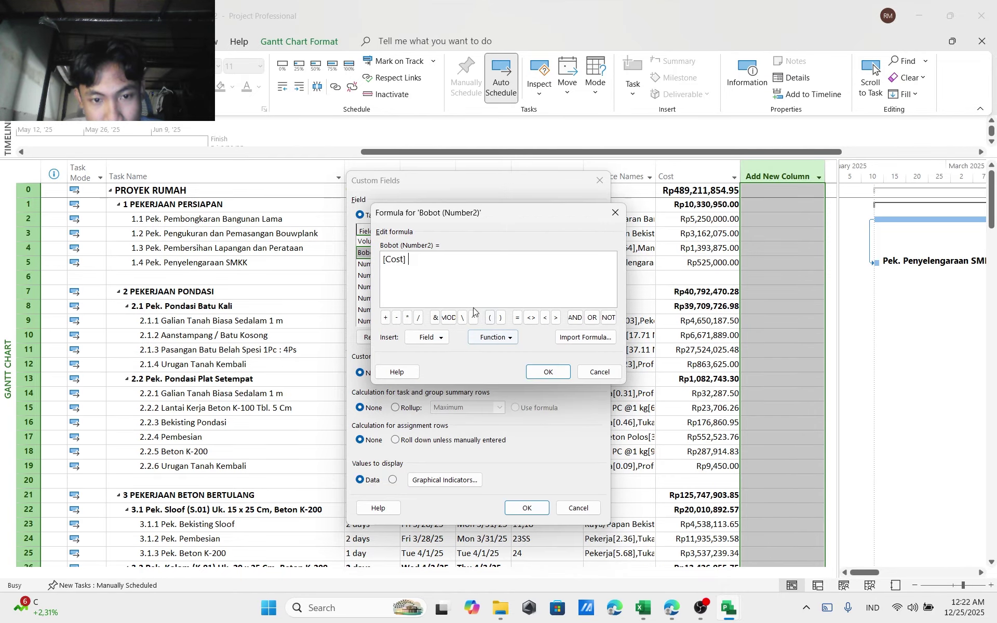
left_click(419, 319)
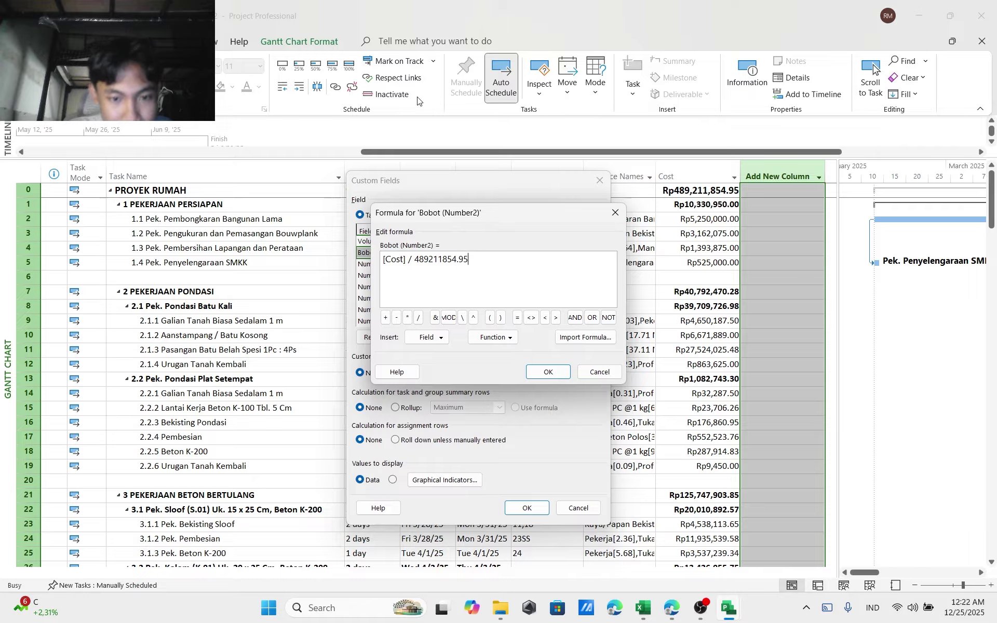
left_click(407, 318)
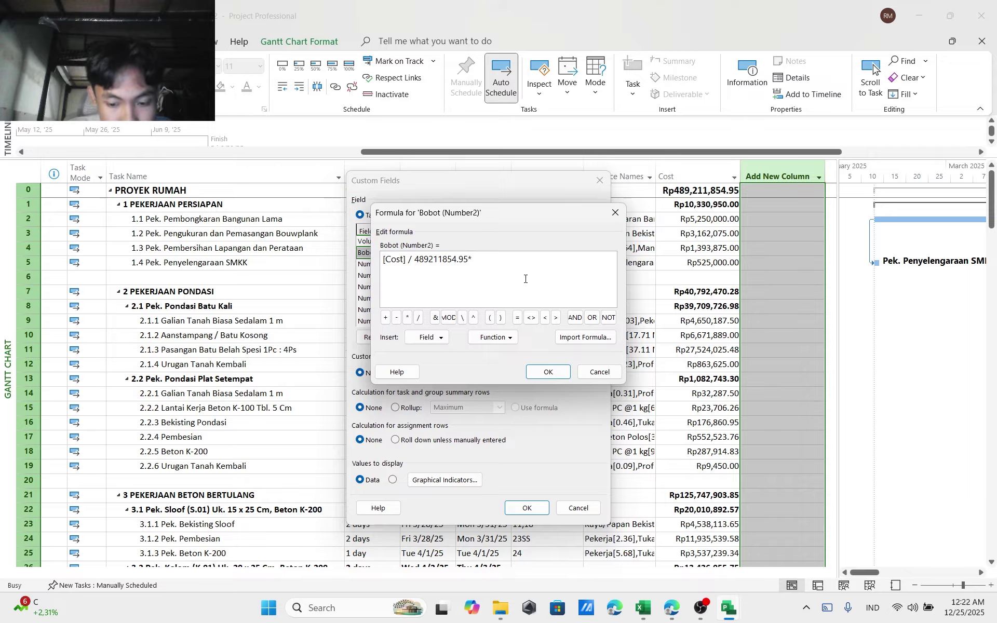
left_click(547, 372)
left_click(482, 351)
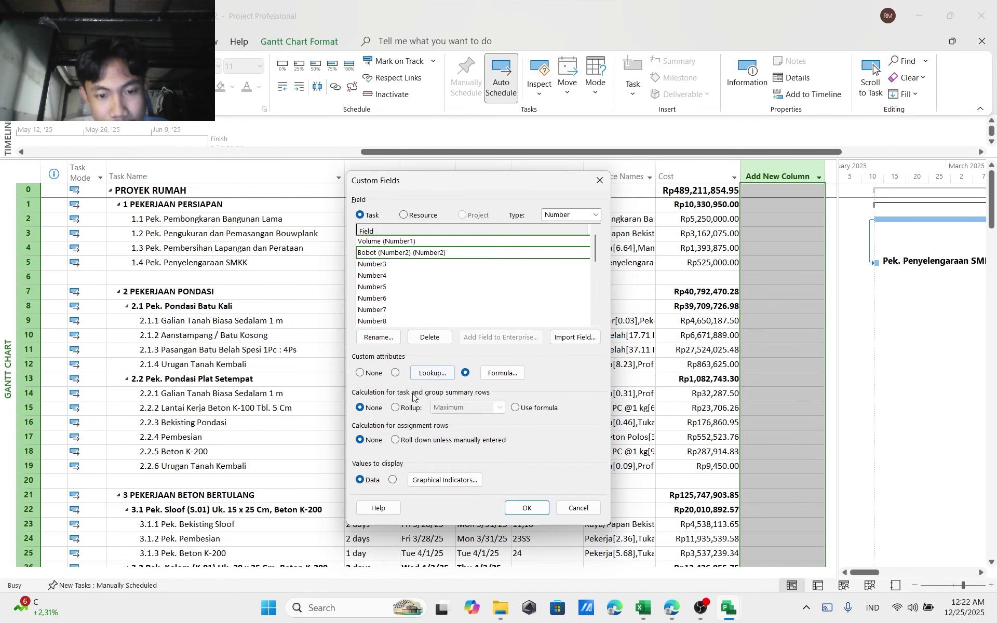
Set the Bobot calculation for summary rows to a Sum rollup and apply the custom field definitions
left_click(395, 407)
left_click(462, 407)
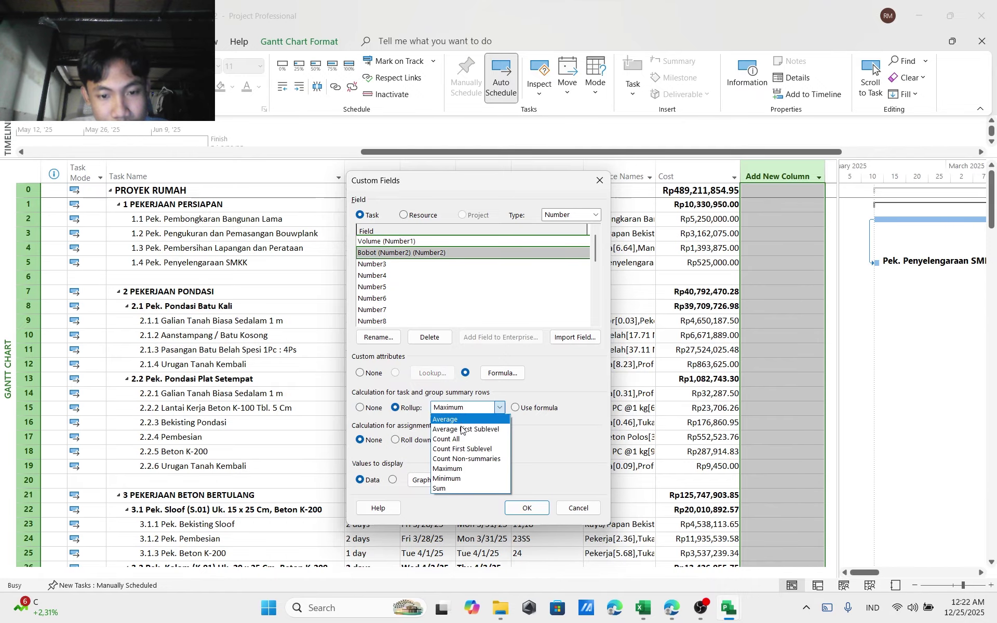
left_click(457, 488)
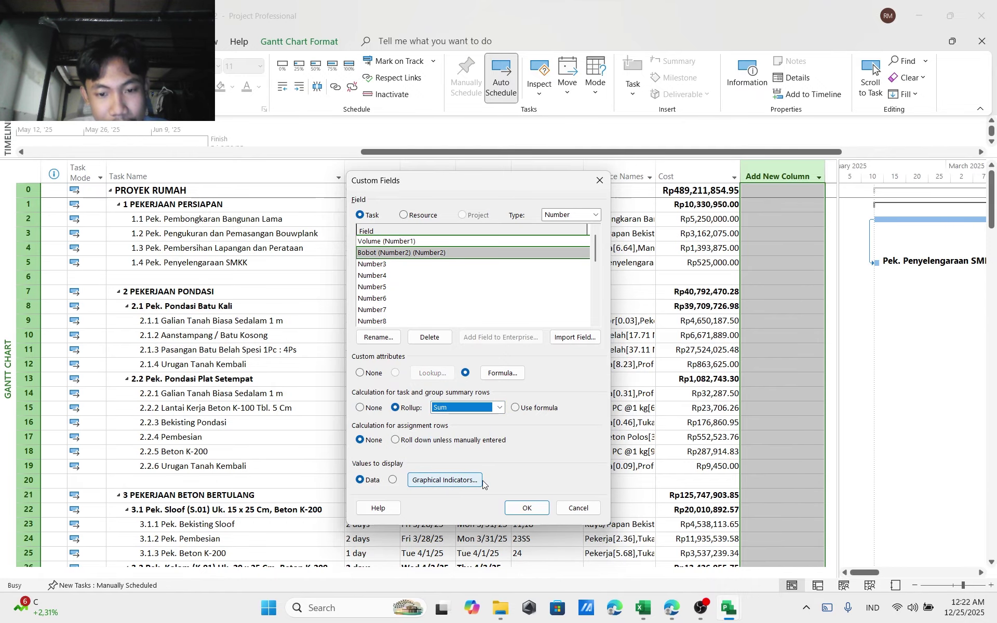
left_click(524, 509)
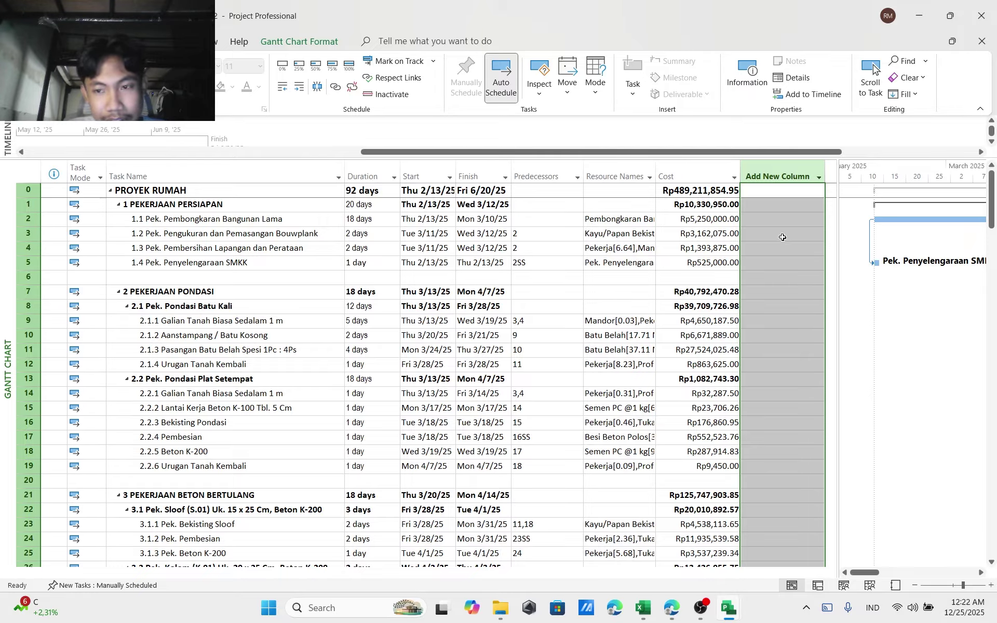
Add the Volume (Number1) field as a new column after Cost in the task table
right_click(783, 178)
left_click(771, 172)
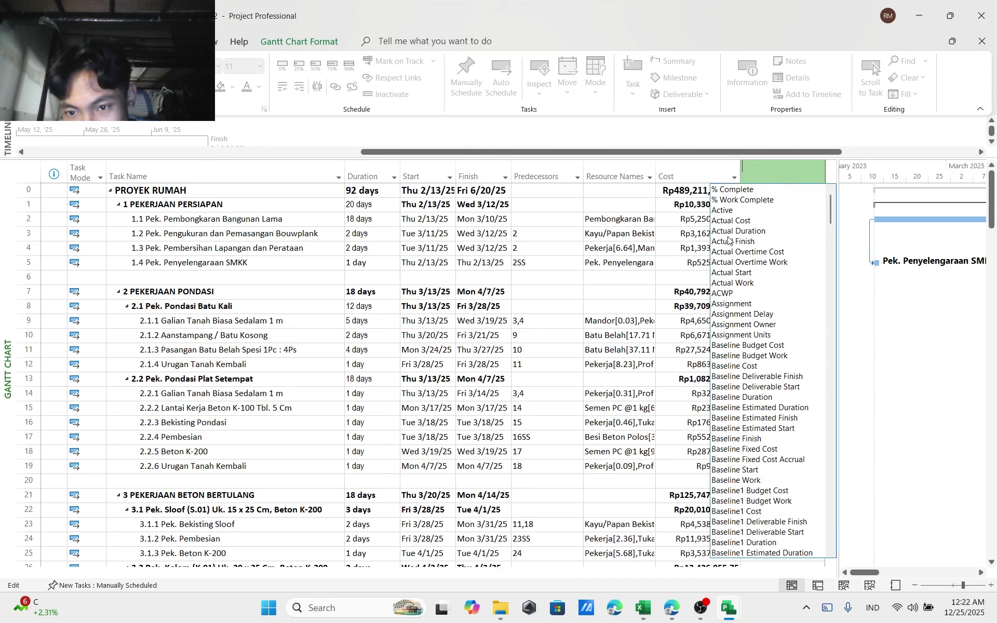
scroll(746, 366, "down", 5)
scroll(758, 364, "up", 3)
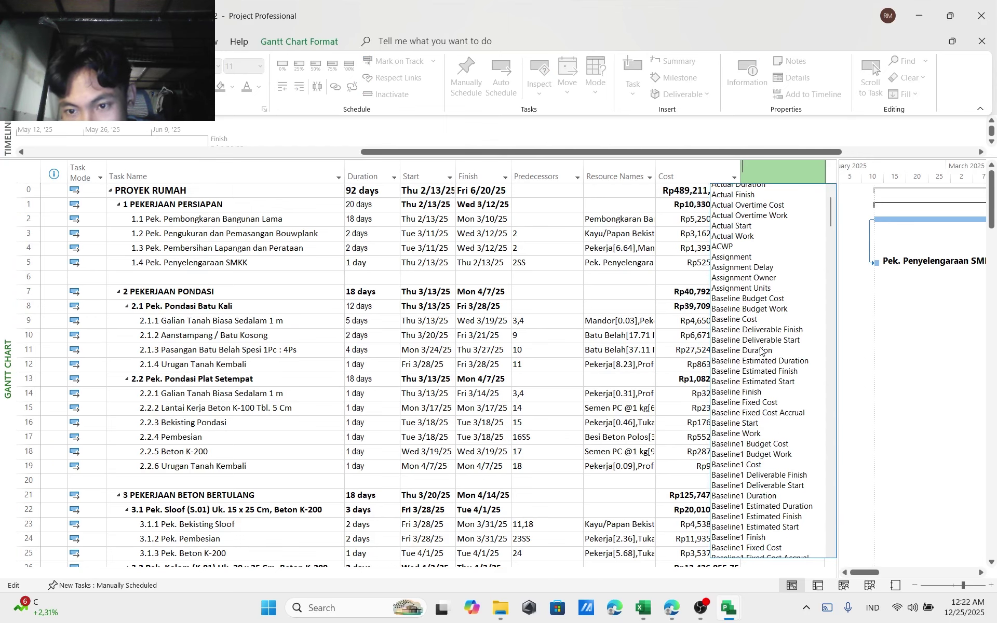
scroll(761, 351, "down", 20)
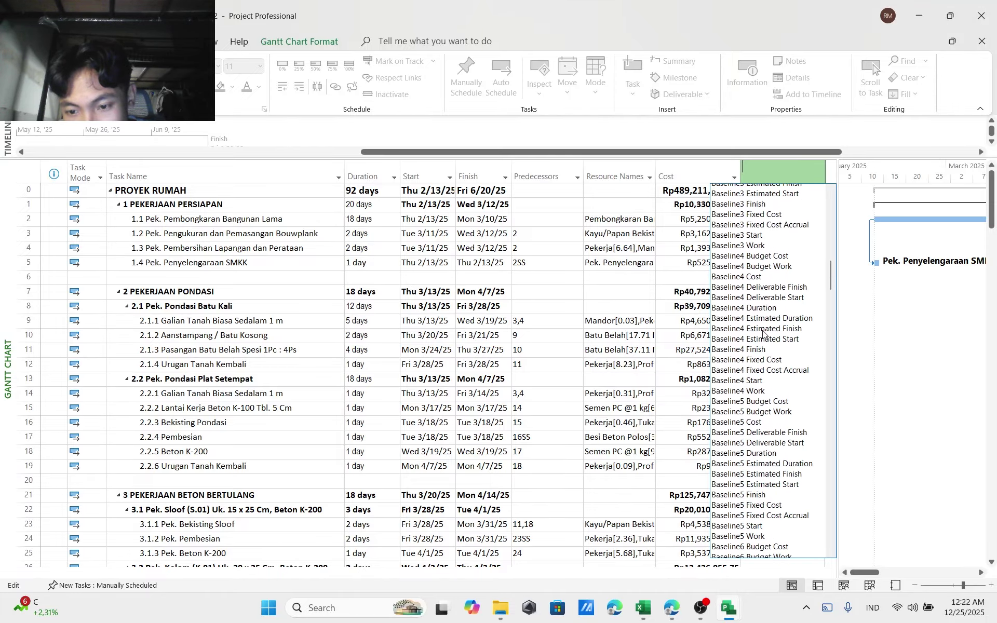
scroll(764, 332, "up", 1)
type("Volume ( Number1")
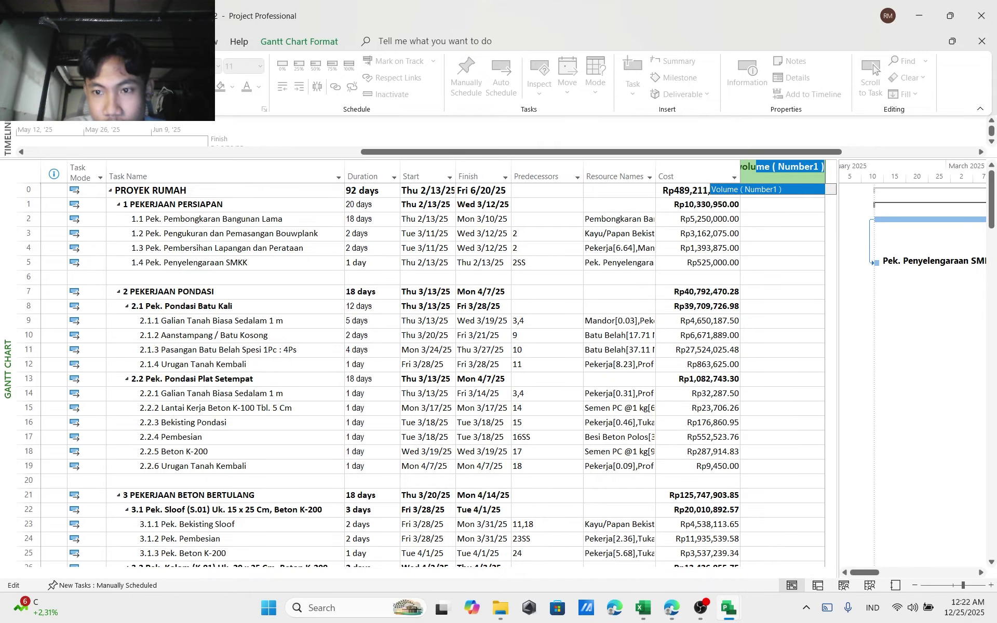
key("Return")
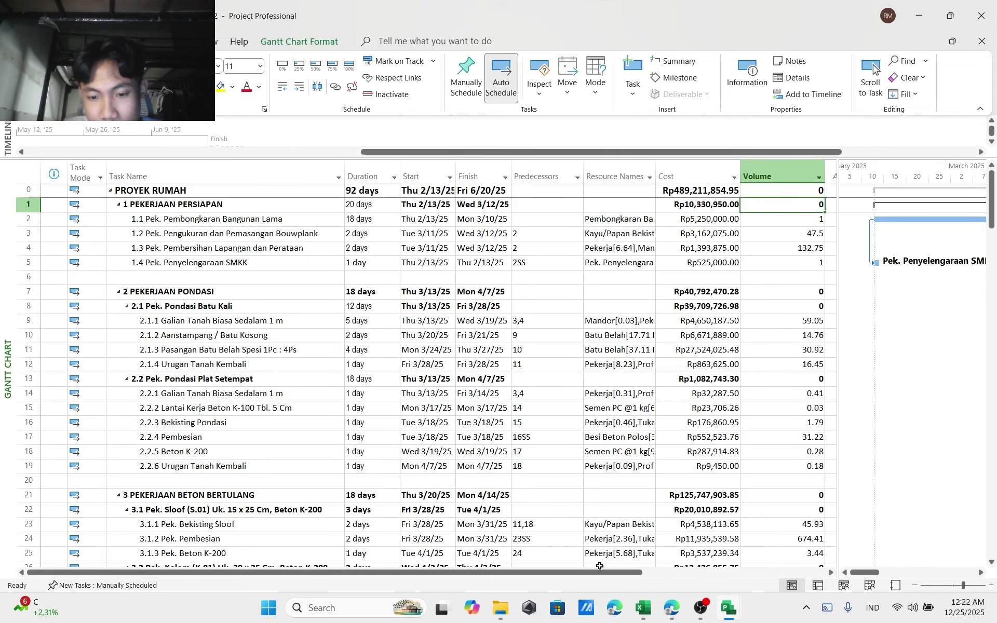
Add the Harga Satuan (Cost1) field as a new column after Volume
left_click_drag(603, 572, 785, 581)
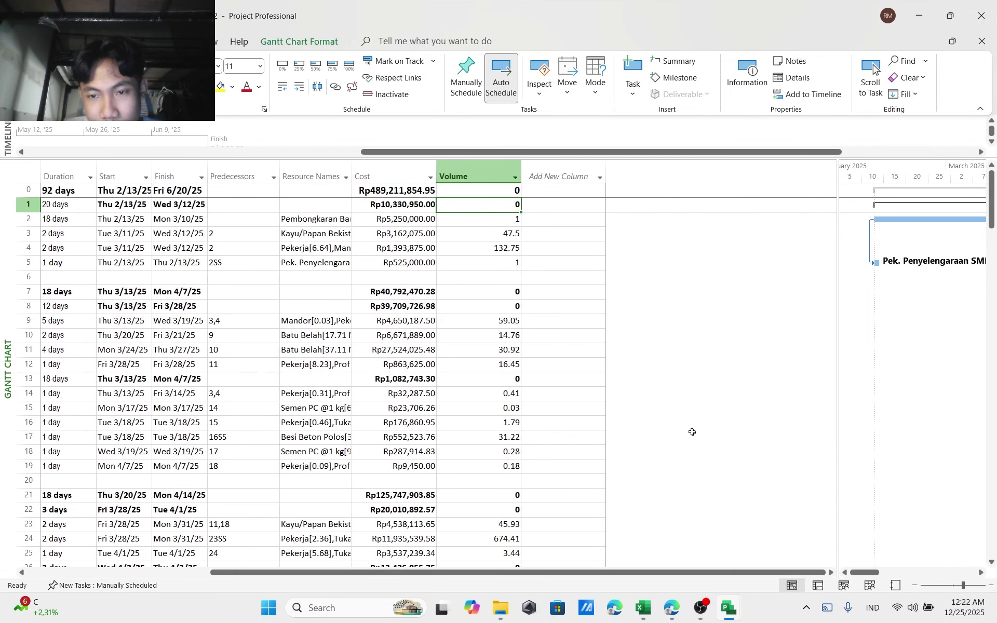
left_click(553, 176)
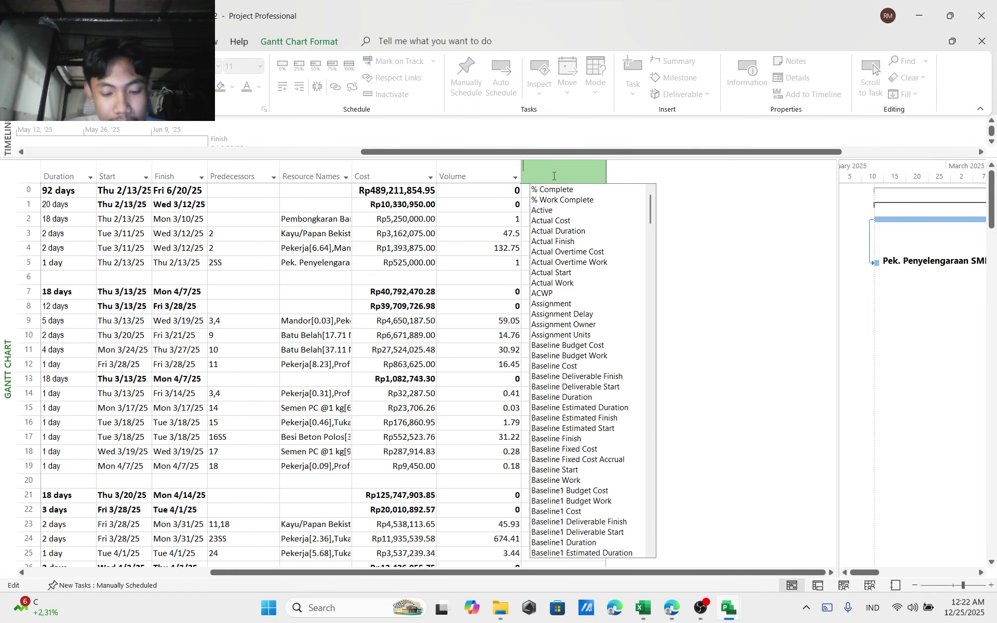
type("harga")
key("Return")
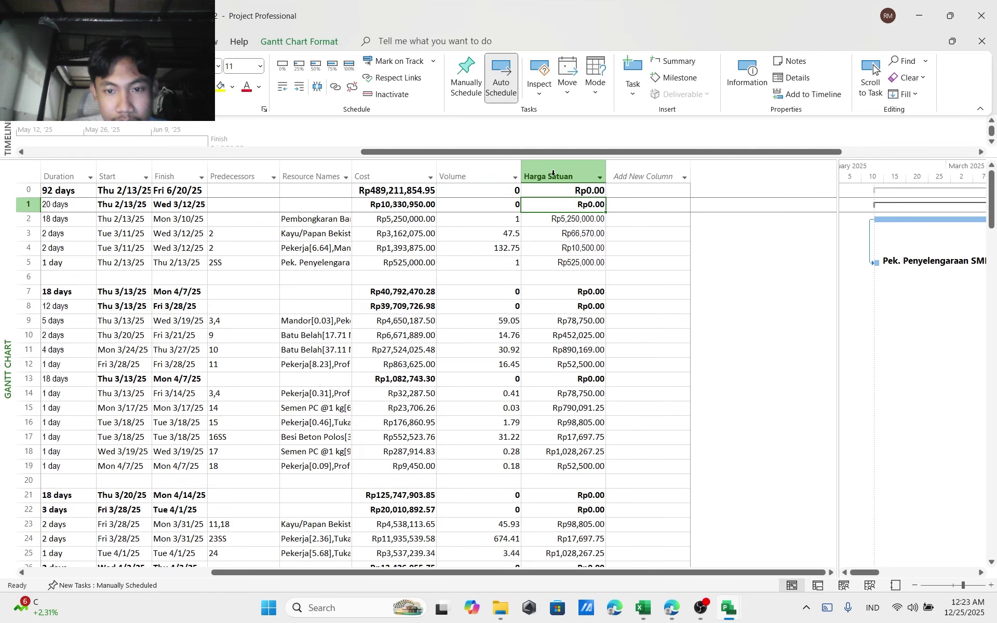
Add the Harga Total (Cost2) field as a new column after Harga Satuan
left_click(629, 176)
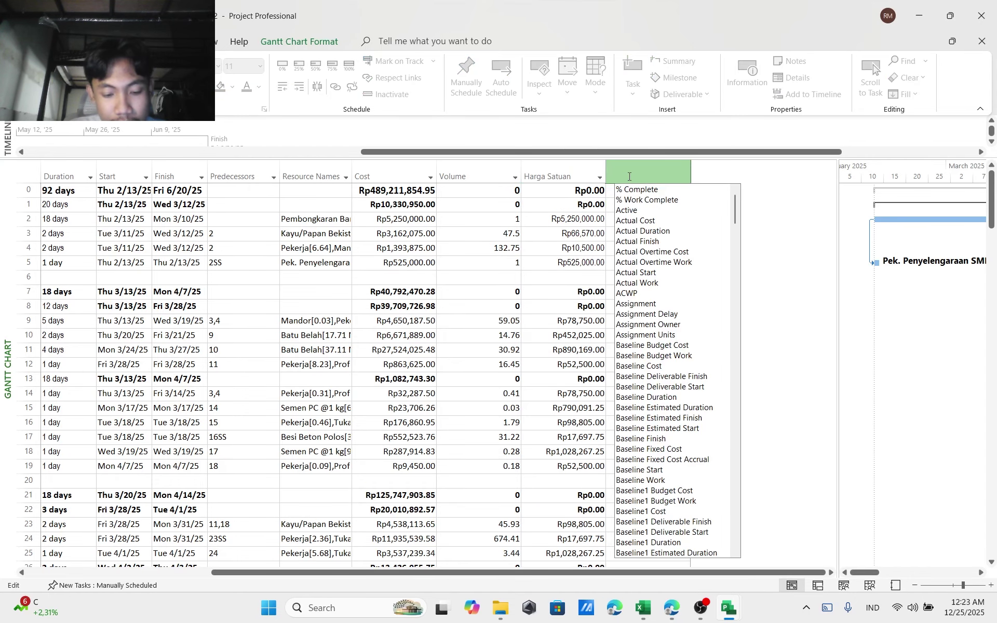
type("ja")
type("harg")
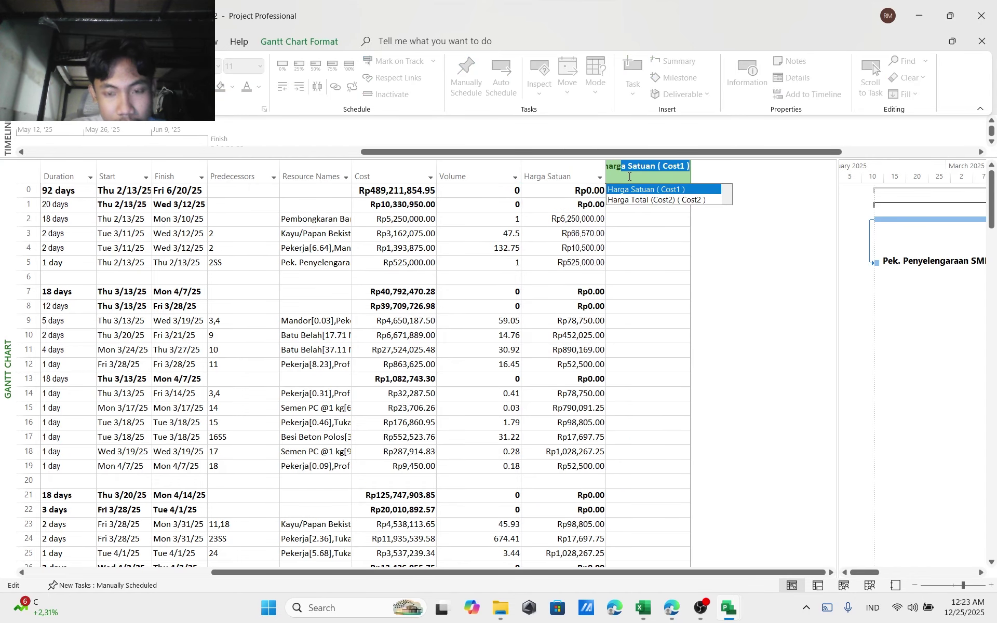
type("a t")
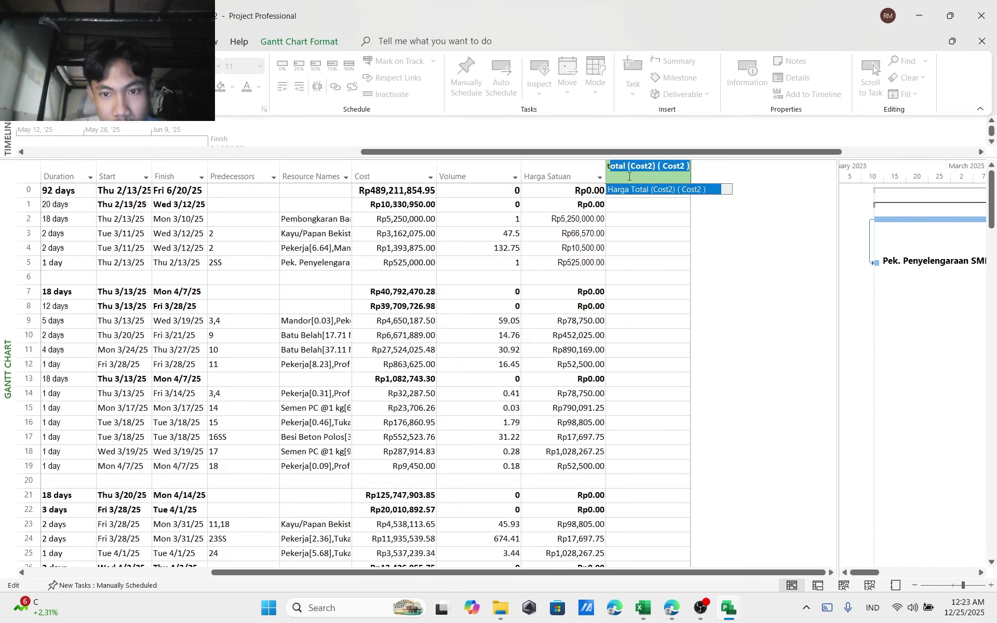
type("oa")
key("BackSpace")
type("t")
key("Return")
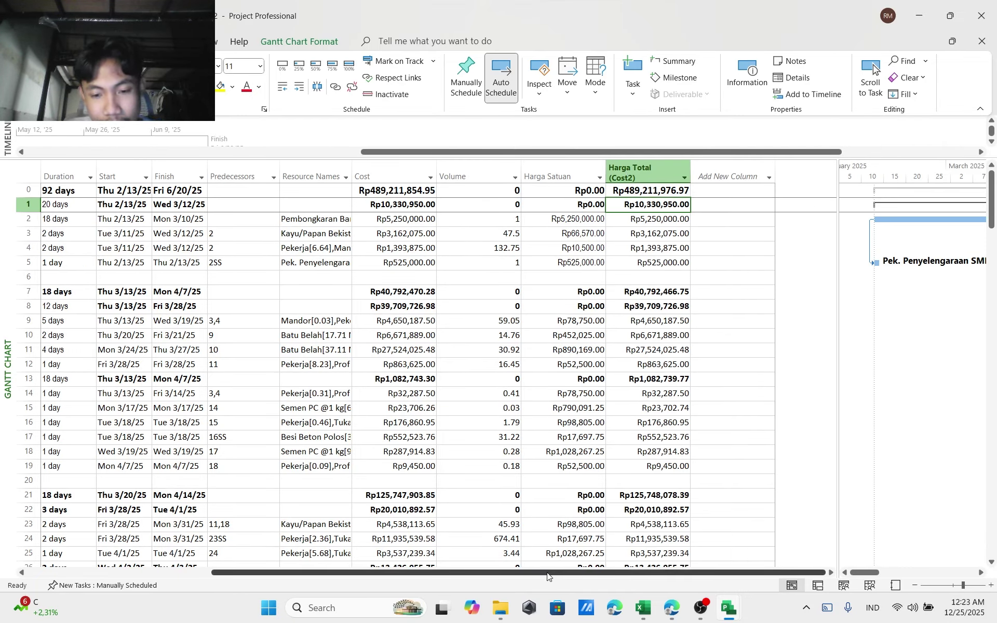
Add the Bobot (Number2) field as a new column after Harga Total
left_click(720, 177)
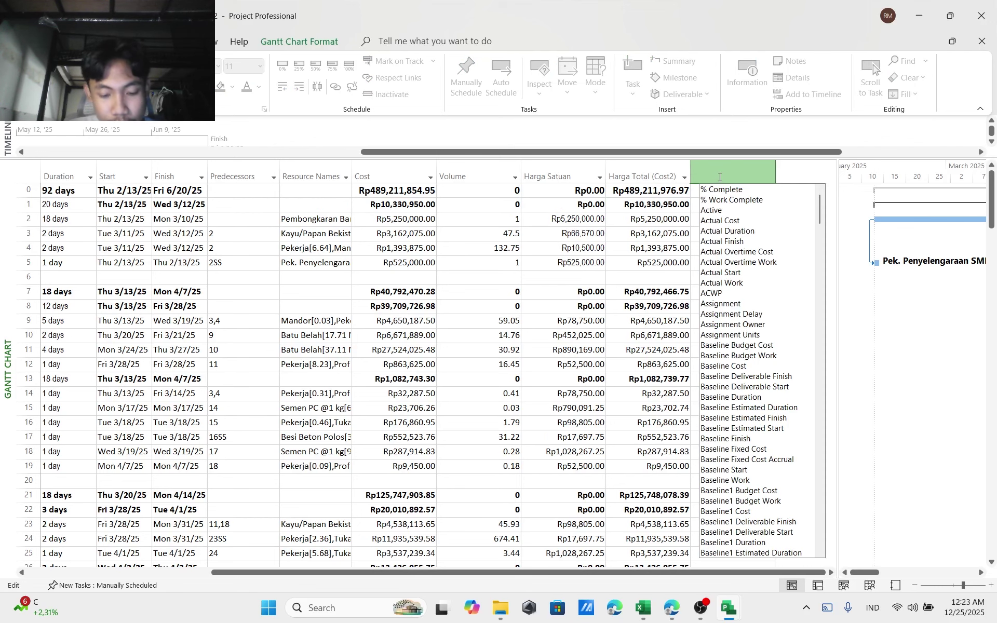
type("bob")
key("Return")
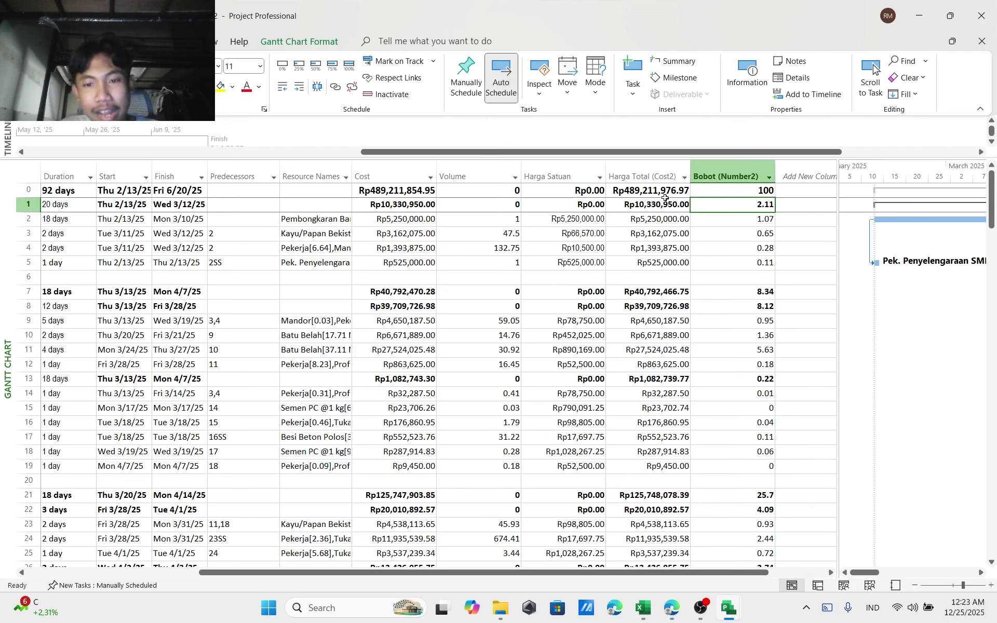
Check the Cost, Harga Total and Bobot values in the project summary row against each other
left_click(649, 176, "shift")
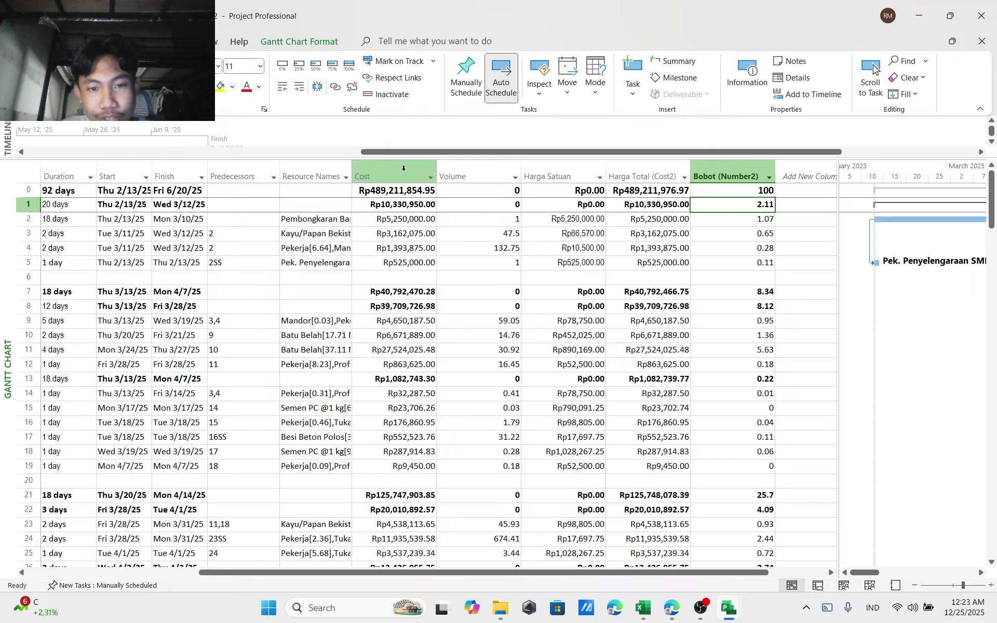
left_click(459, 252)
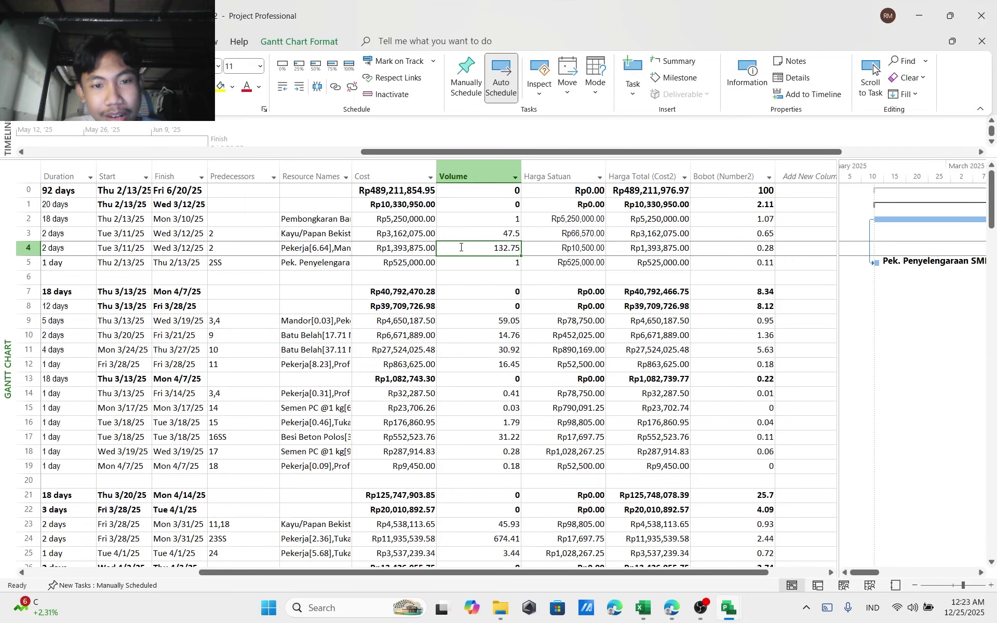
left_click(421, 191)
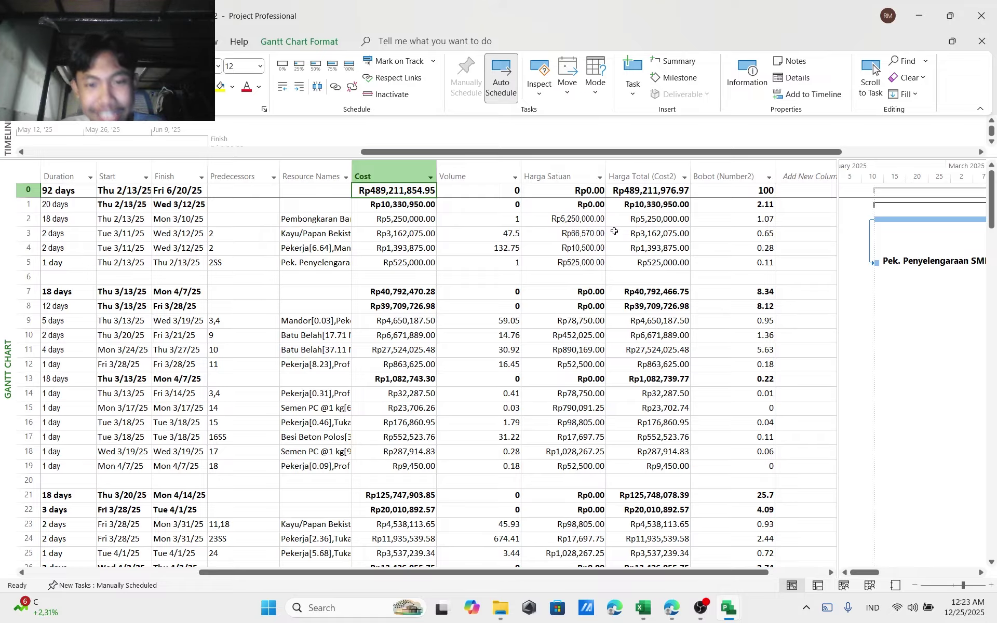
left_click(727, 190)
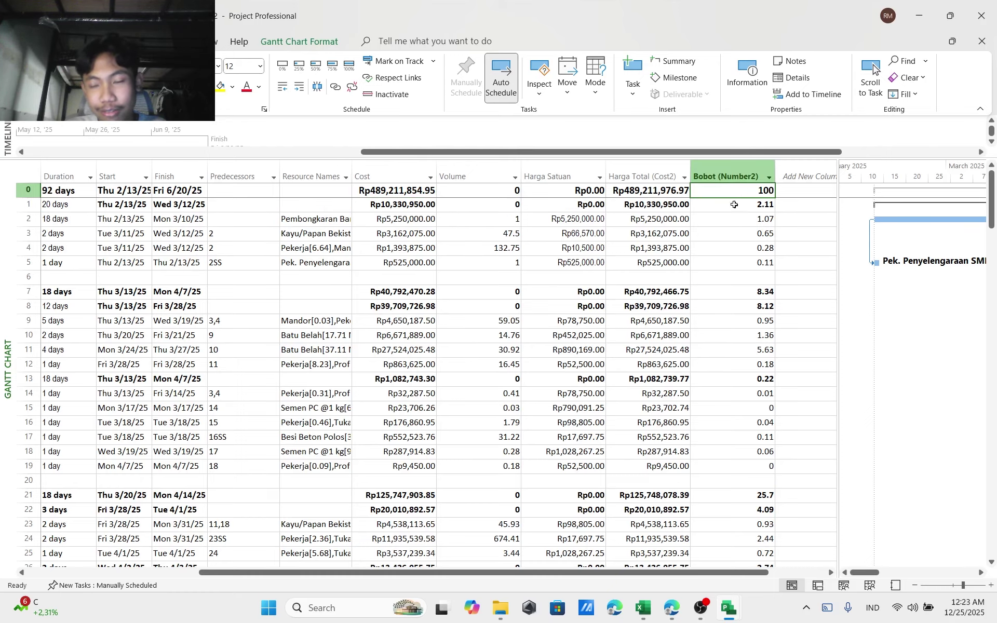
left_click_drag(650, 573, 677, 573)
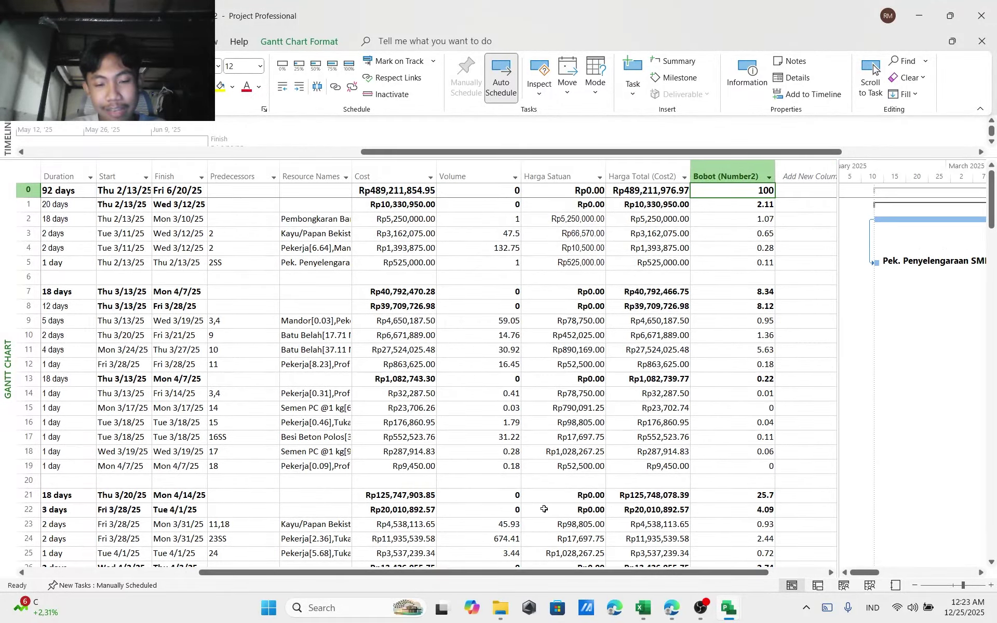
scroll(522, 574, "right", 1)
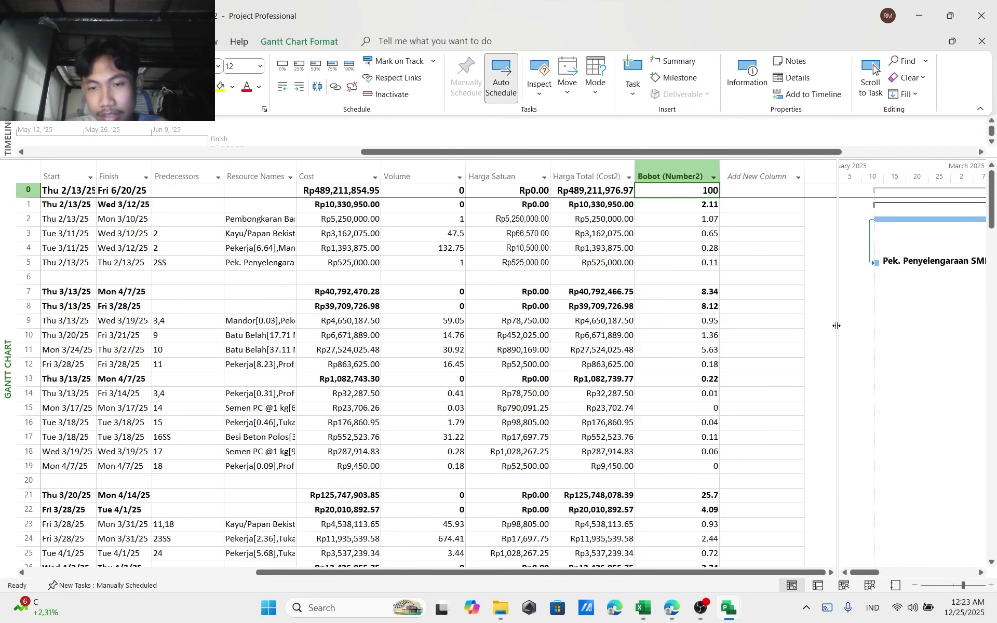
Narrow the task table to the Harga Total column to give the Gantt chart more room
left_click_drag(837, 326, 663, 326)
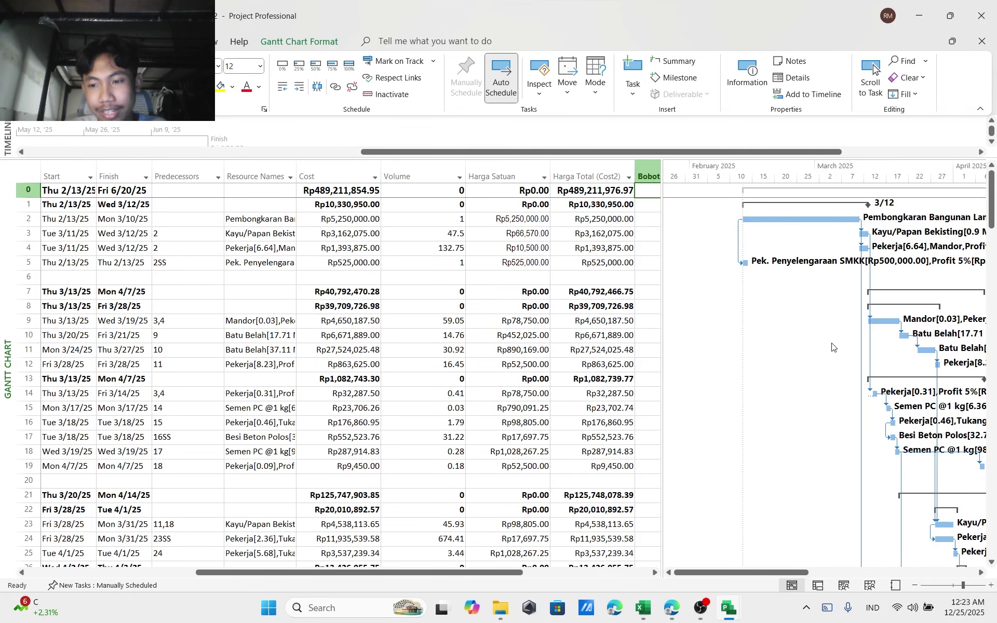
scroll(838, 353, "down", 7)
scroll(862, 361, "up", 7)
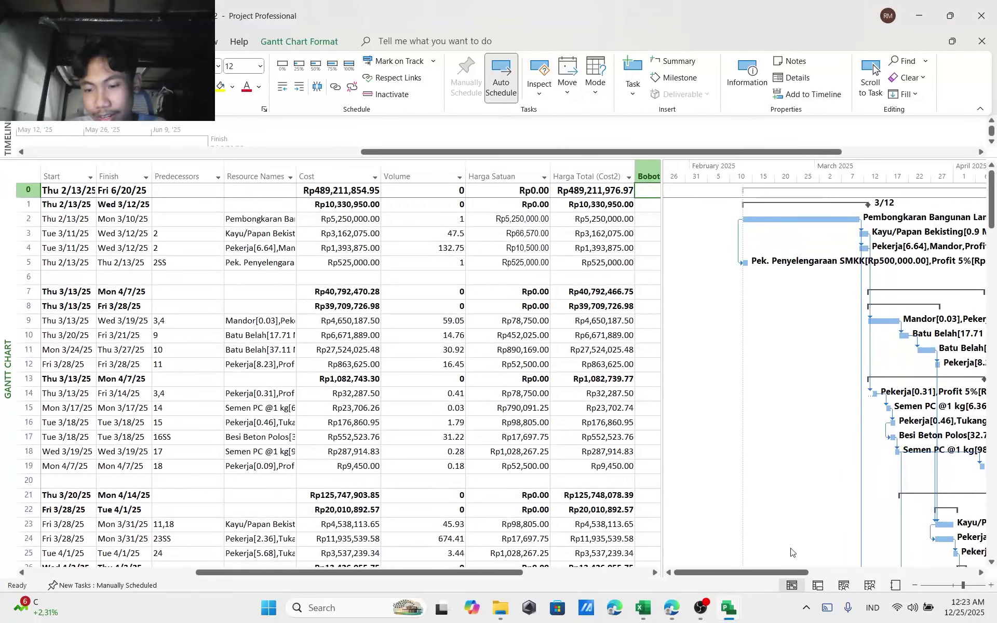
mouse_move(792, 574)
left_mouse_down()
mouse_move(917, 576)
mouse_move(781, 573)
left_mouse_up()
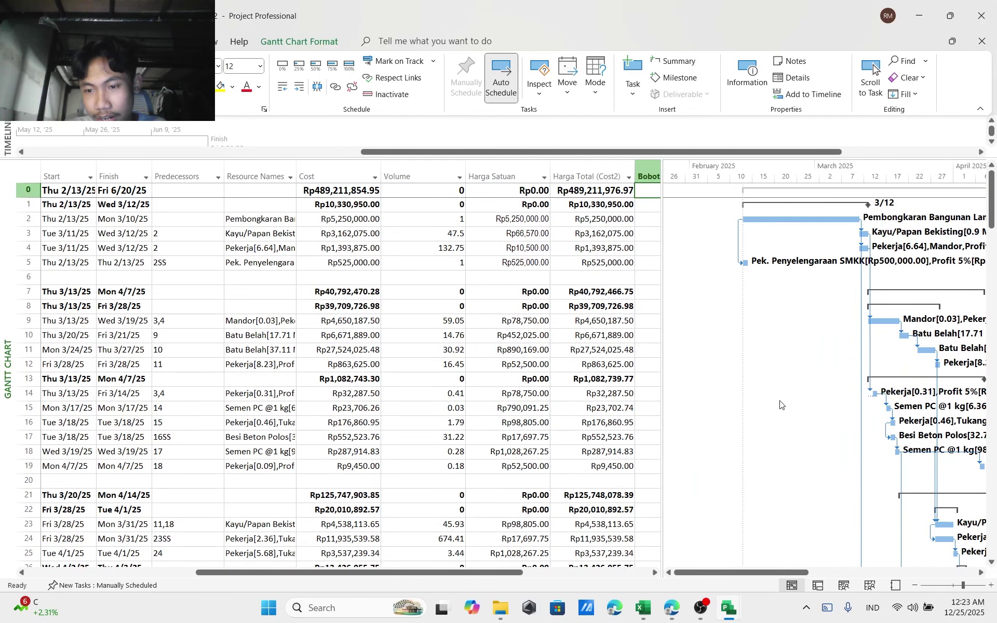
Turn on the Slack and Critical Tasks bar styles in the Gantt chart
right_click(771, 326)
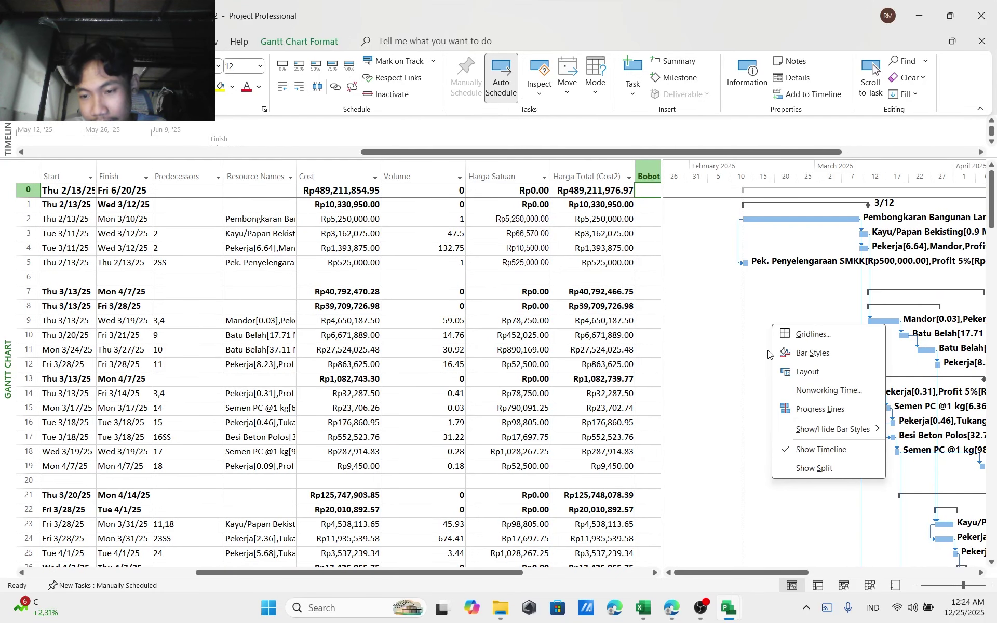
mouse_move(801, 434)
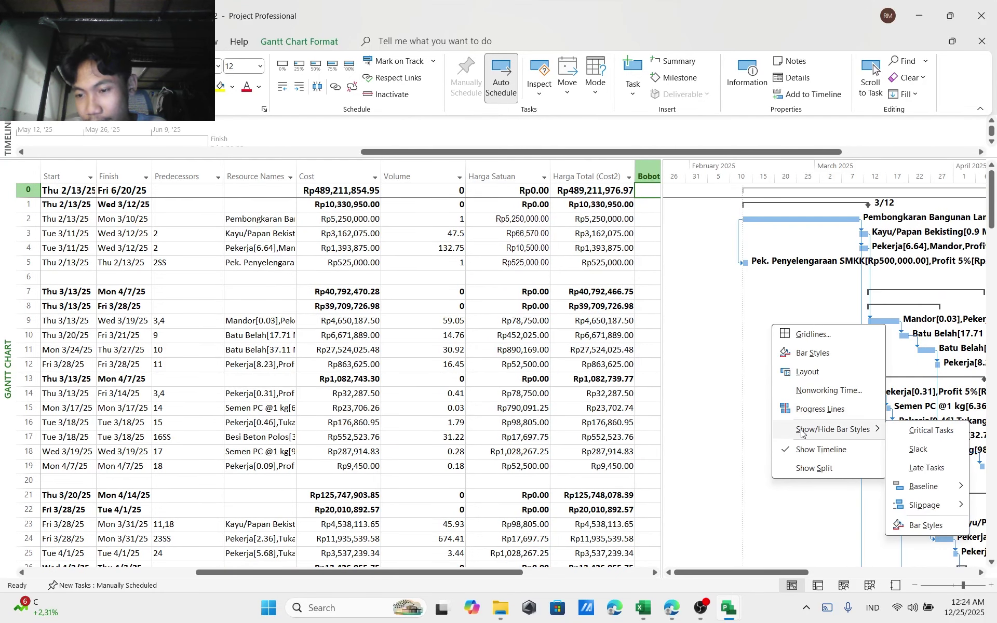
left_click(918, 450)
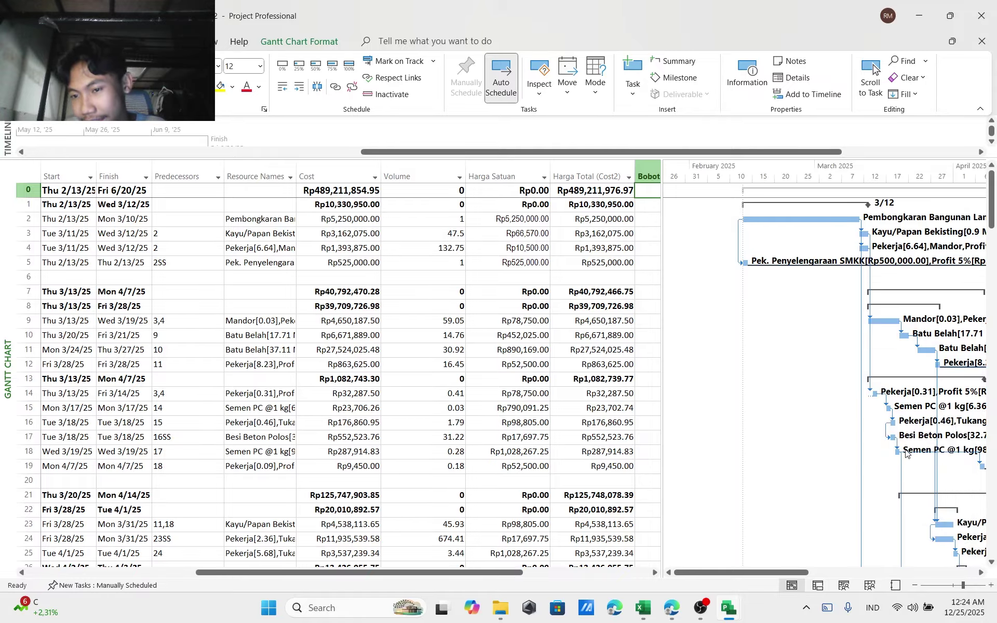
right_click(772, 371)
mouse_move(827, 470)
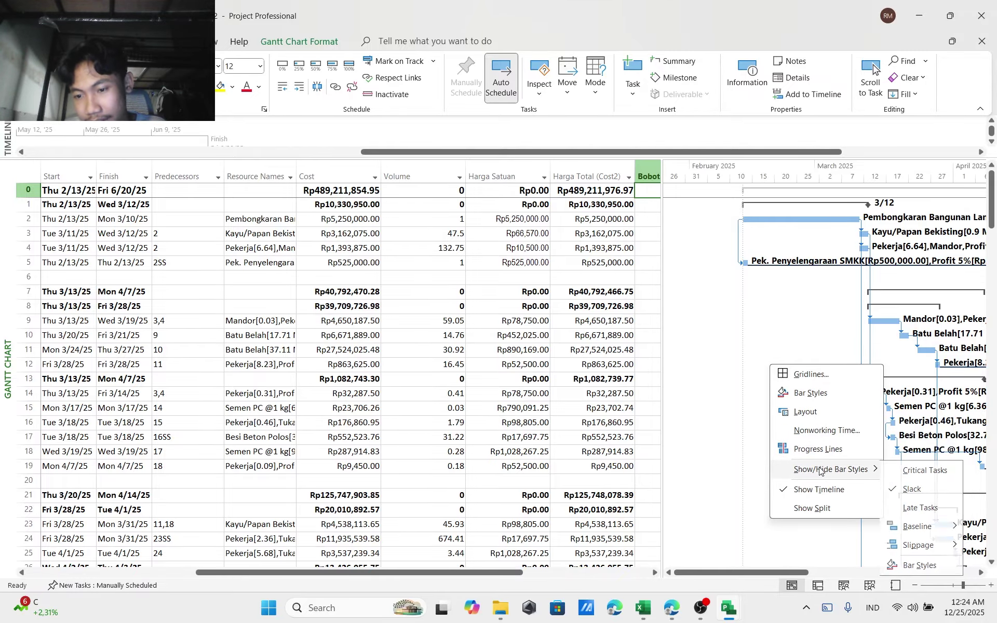
left_click(913, 471)
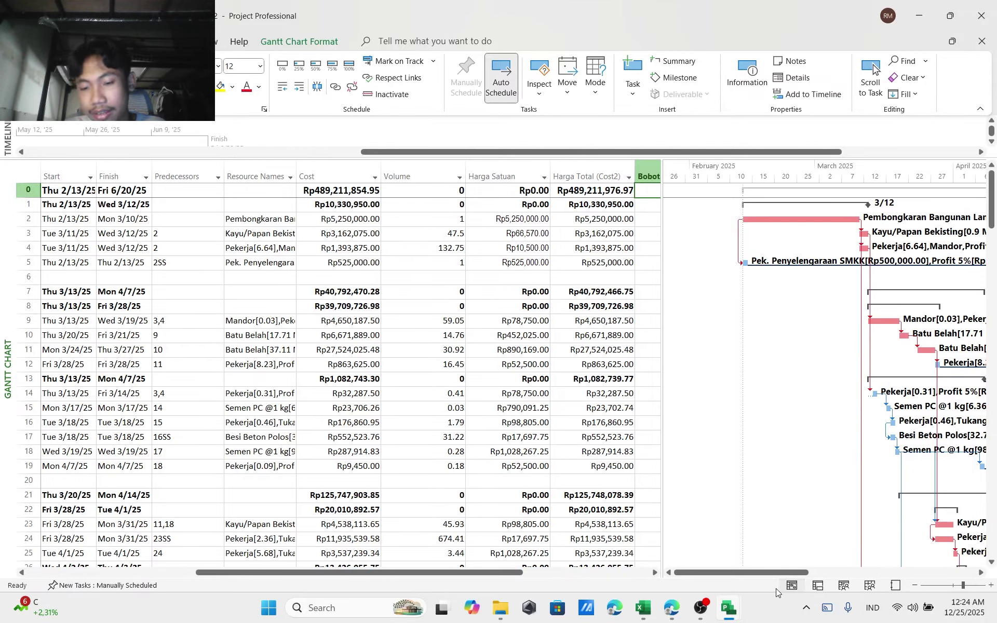
Review the critical path and slack bars across the whole schedule, from the first task to the last, and return to the task names
left_click_drag(774, 573, 826, 572)
scroll(792, 461, "down", 9)
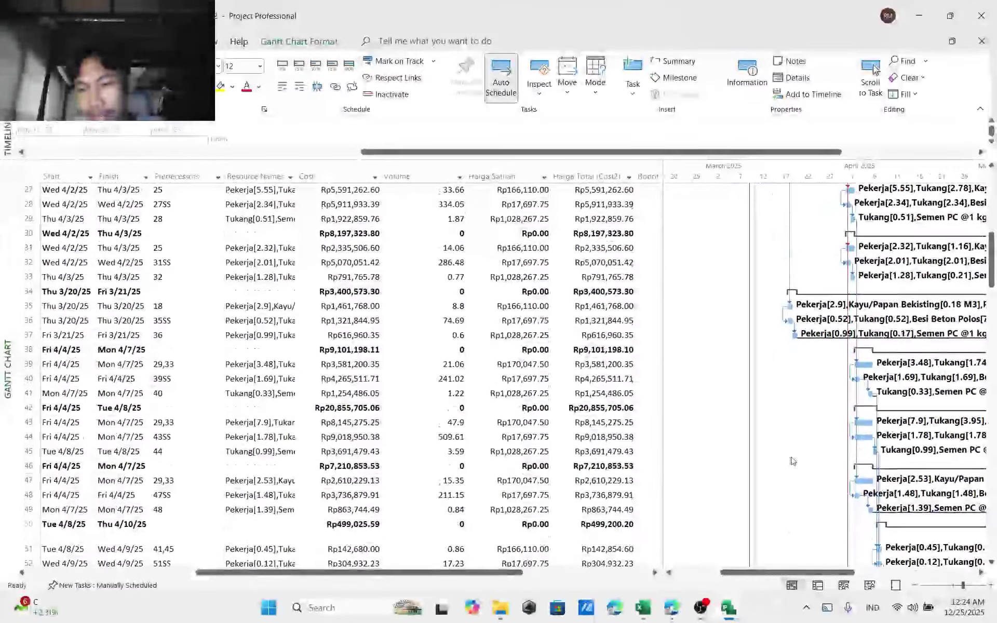
scroll(792, 461, "down", 5)
scroll(800, 465, "up", 20)
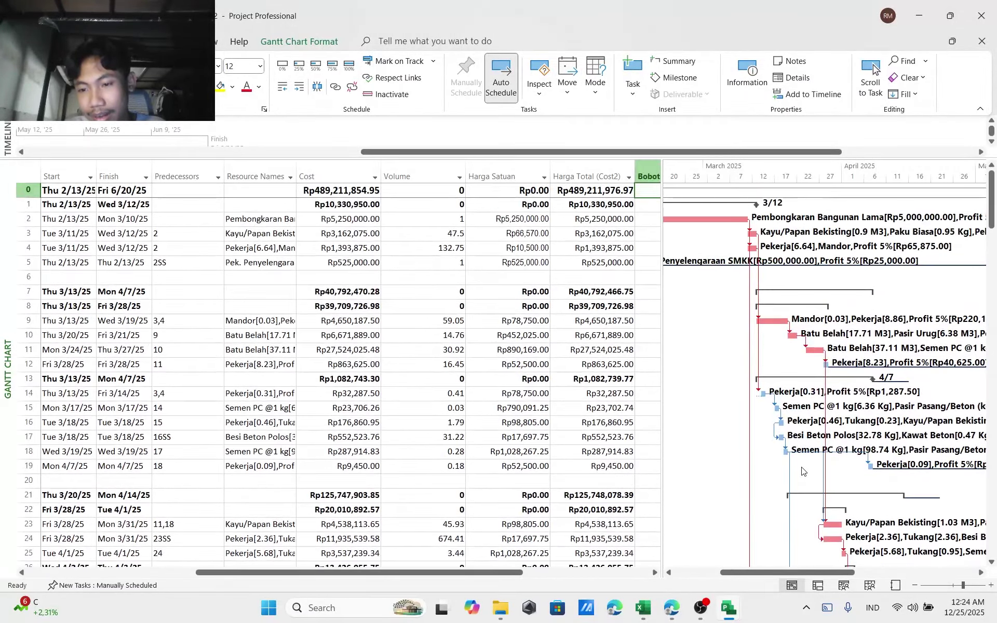
scroll(802, 472, "down", 1)
mouse_move(811, 568)
left_mouse_down()
mouse_move(756, 572)
mouse_move(848, 573)
mouse_move(829, 573)
left_mouse_up()
left_click(605, 221)
scroll(790, 400, "down", 17)
scroll(791, 403, "down", 10)
scroll(828, 512, "down", 20)
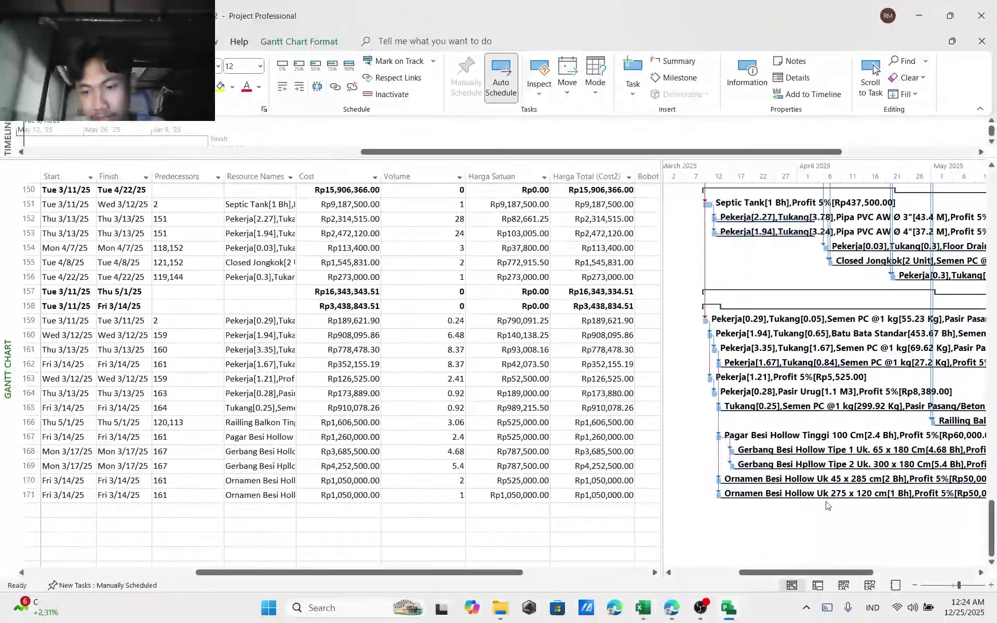
scroll(827, 506, "up", 20)
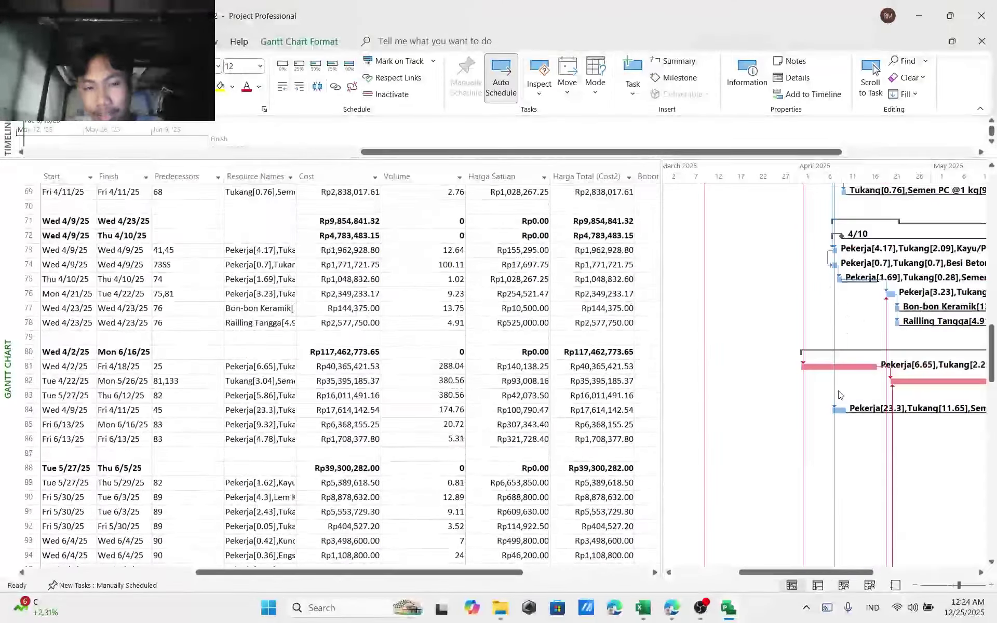
scroll(840, 396, "up", 20)
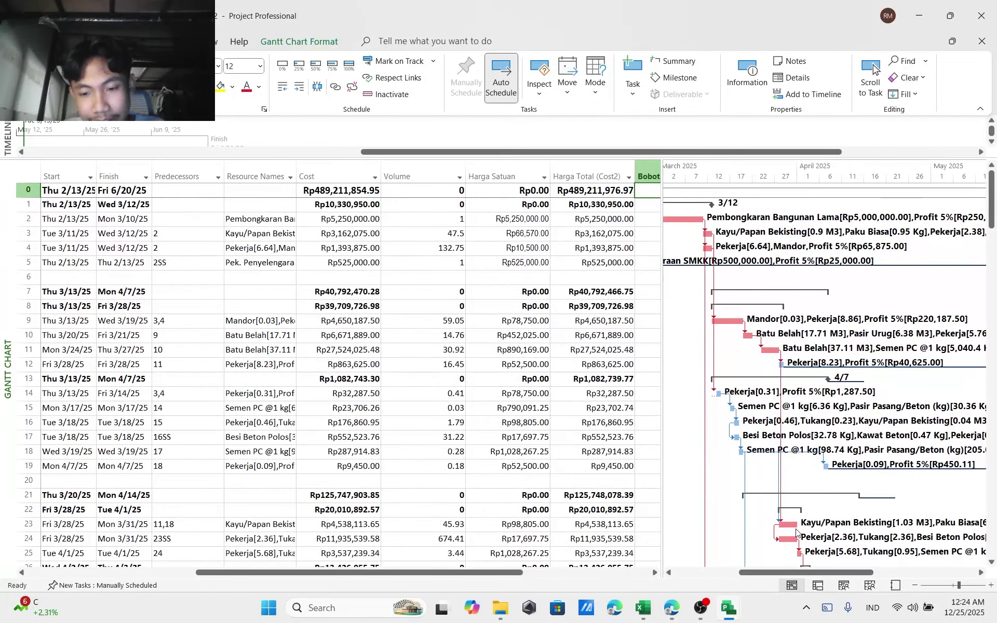
left_click_drag(786, 573, 721, 573)
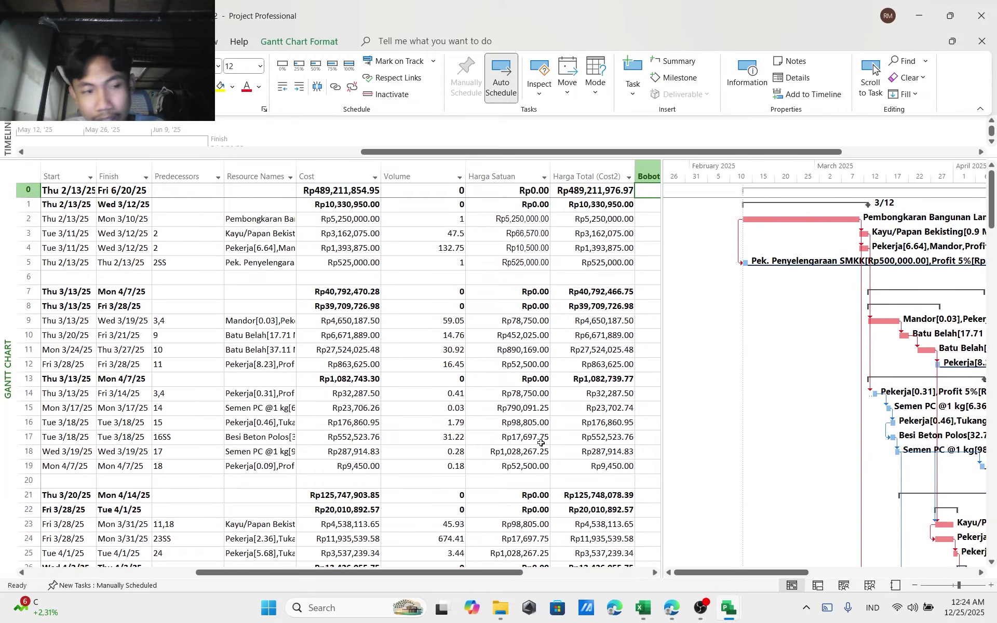
left_click_drag(526, 571, 245, 572)
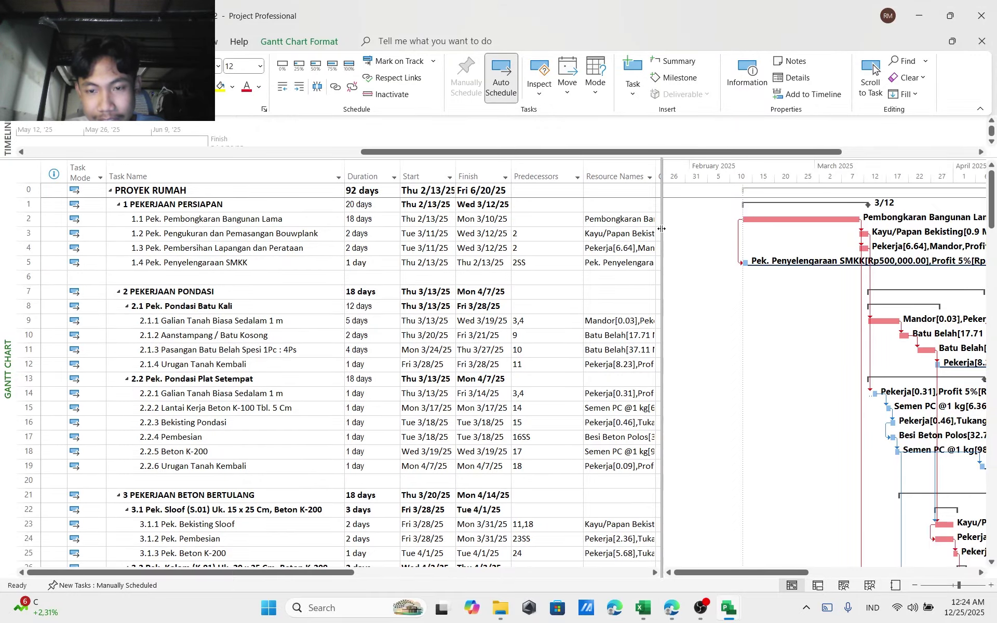
Look over the Resource Sheet and widen the Gantt Chart's task table to show the full Cost column and the start of Volume
left_click_drag(662, 231, 710, 231)
left_click(870, 586)
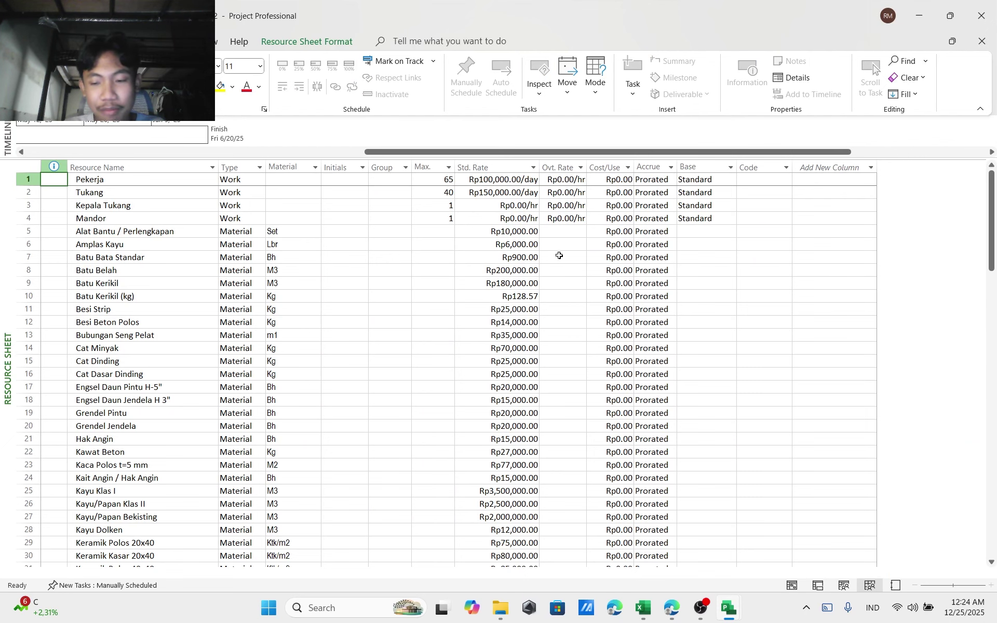
left_click(792, 585)
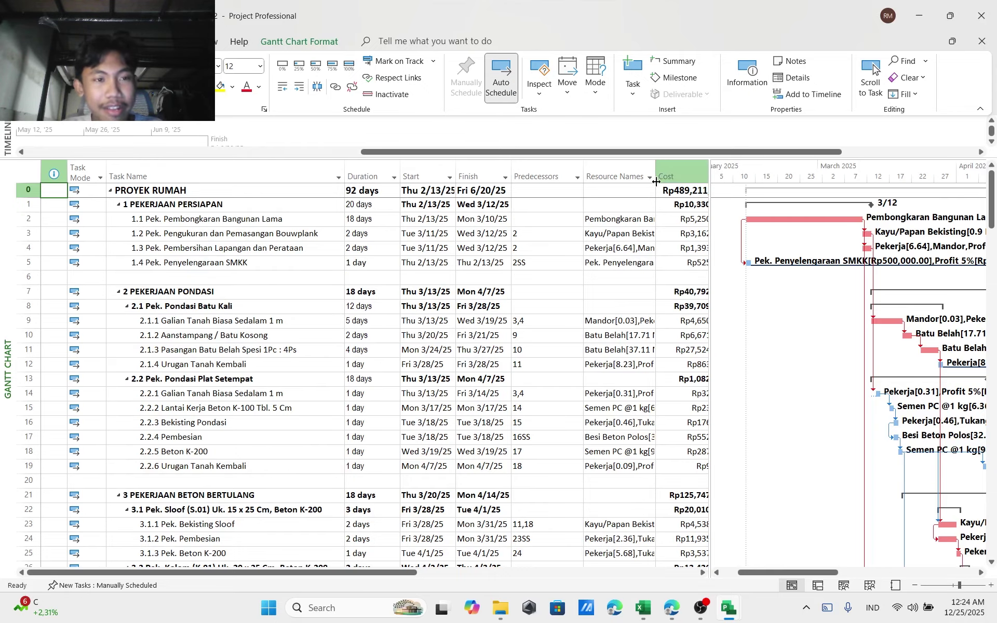
left_click_drag(709, 223, 796, 223)
Open the Cash Flow cost report for the project
left_click(133, 41)
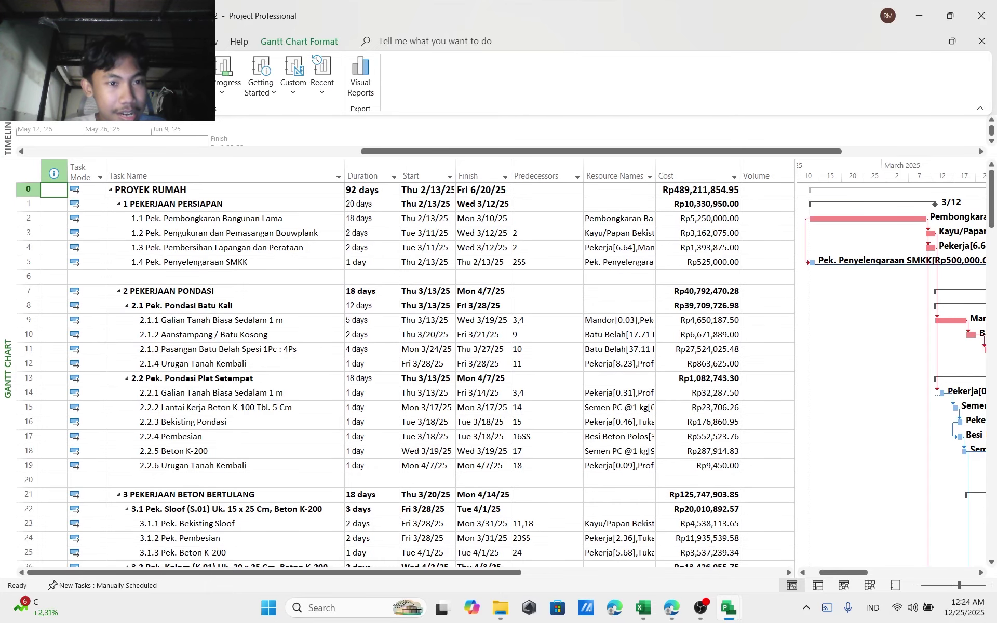
left_click(194, 78)
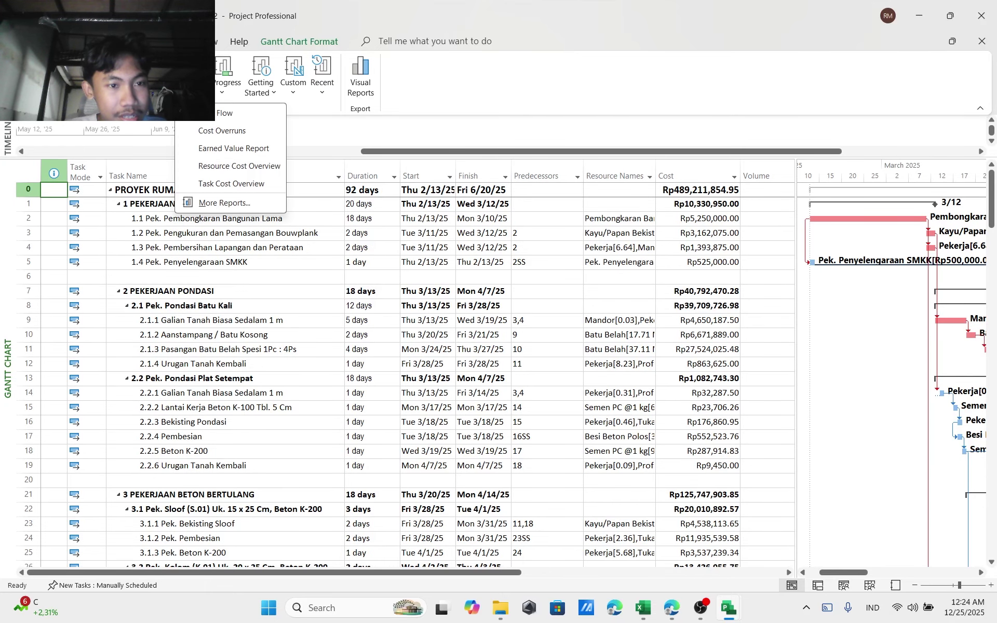
left_click(218, 113)
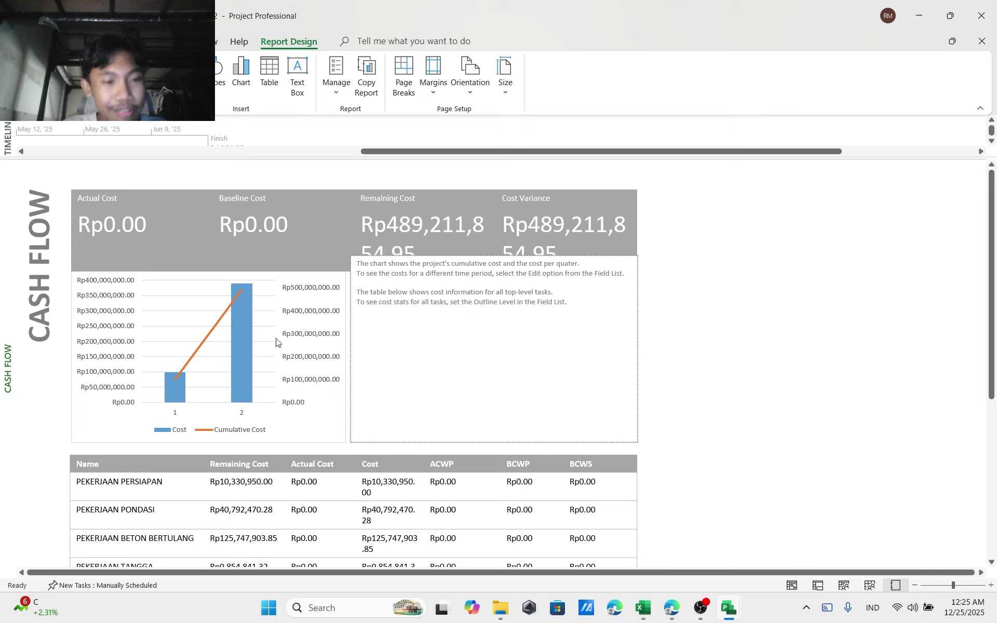
Set the timescale units of the Cash Flow report's cost chart to Weeks
left_click(317, 421)
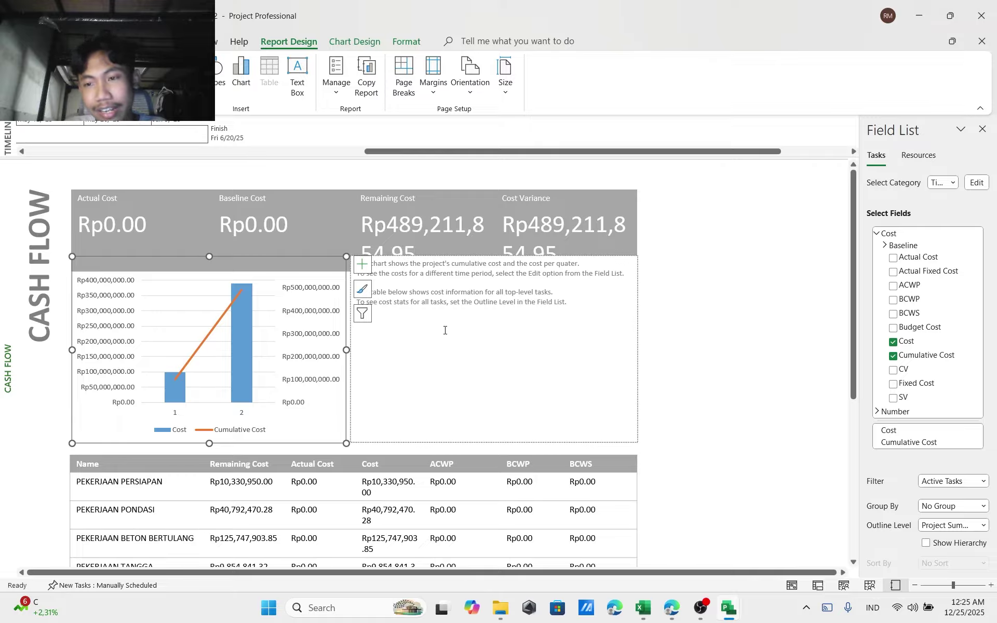
left_click(974, 183)
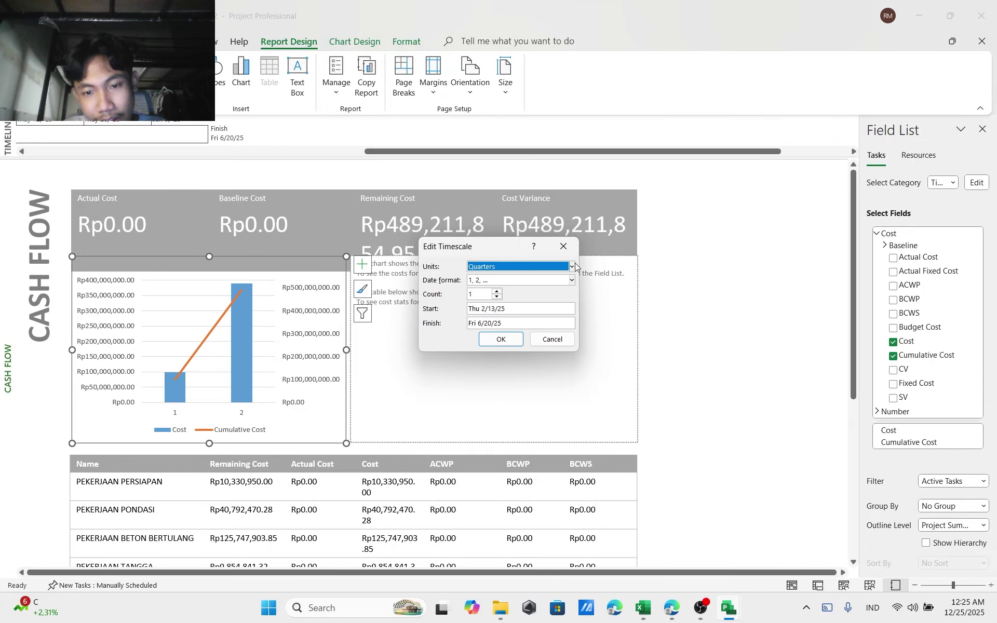
left_click(572, 266)
left_click(521, 318)
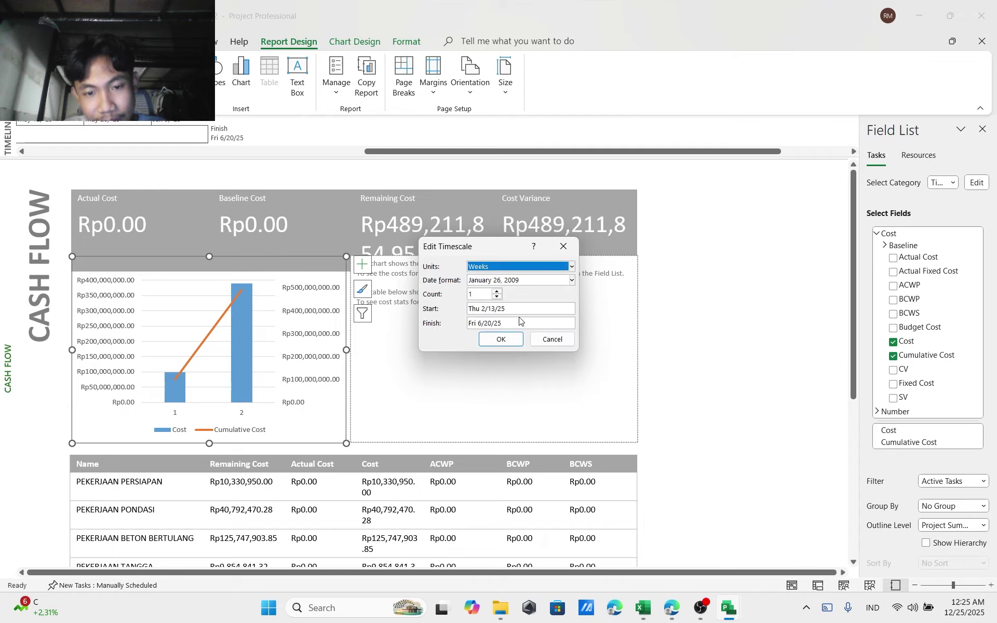
left_click(509, 344)
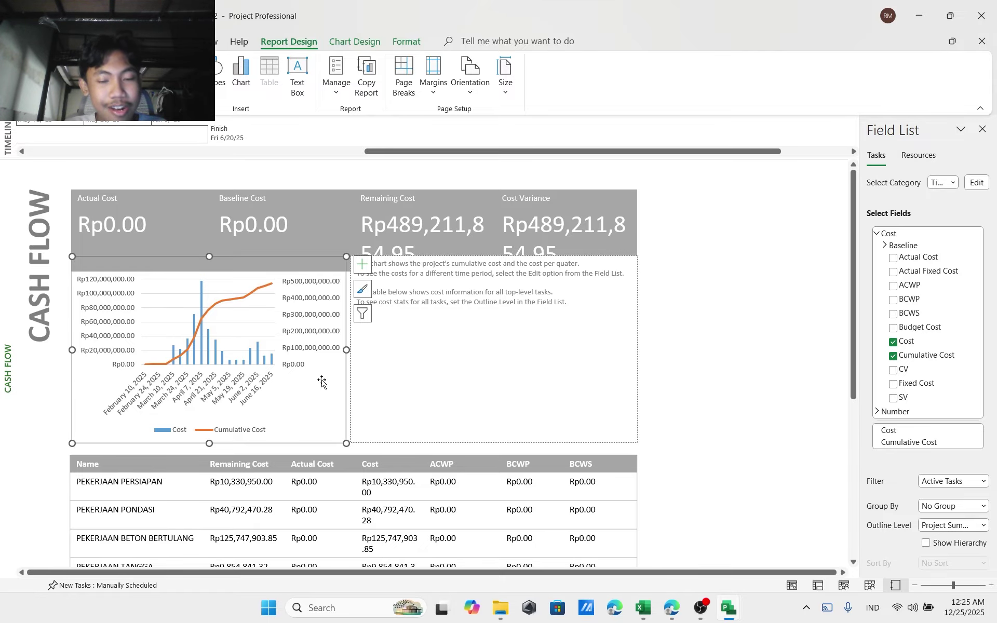
Review the Gantt table's columns from Cost to Bobot and the Resource Sheet, and return to the Cash Flow report
left_click(792, 585)
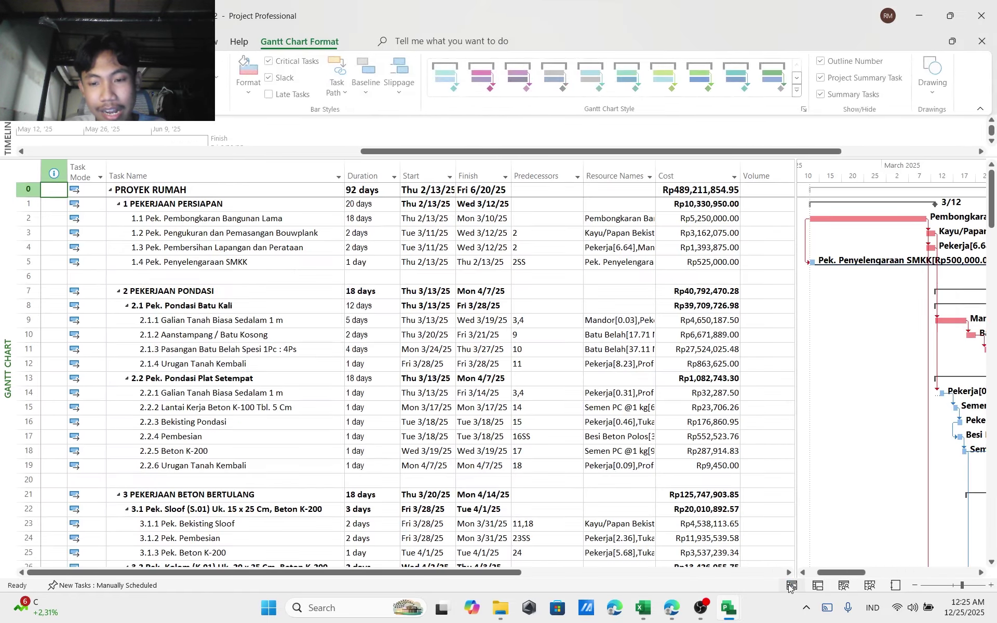
left_click_drag(509, 573, 720, 557)
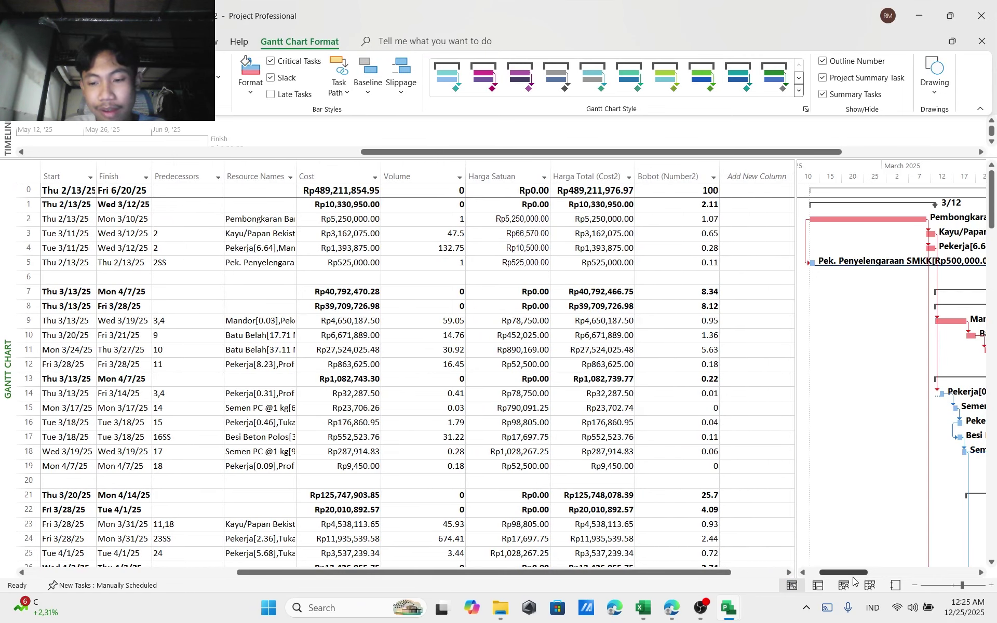
left_click(870, 586)
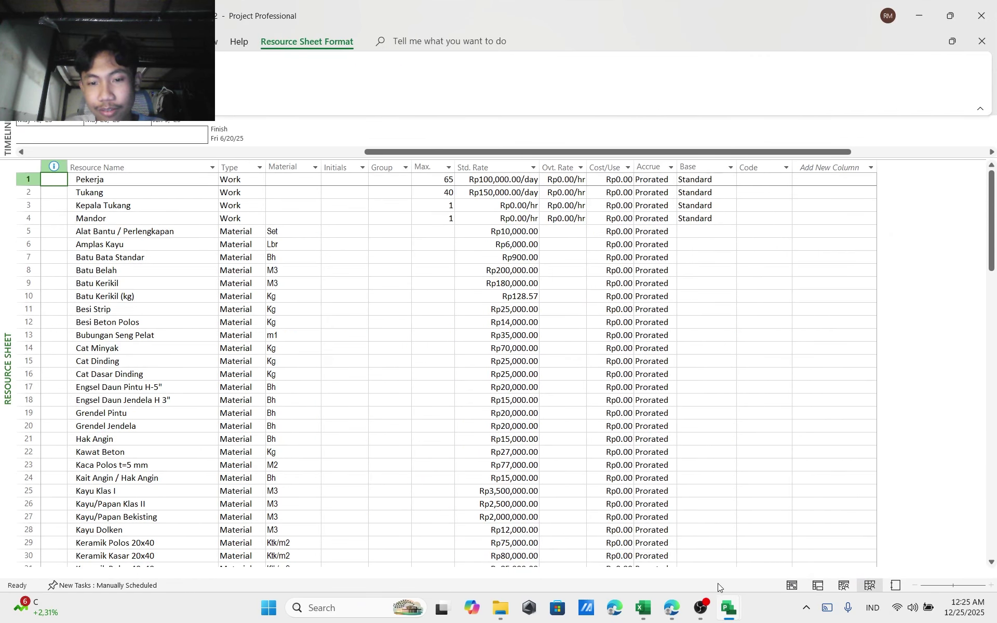
left_click(792, 586)
left_click(891, 586)
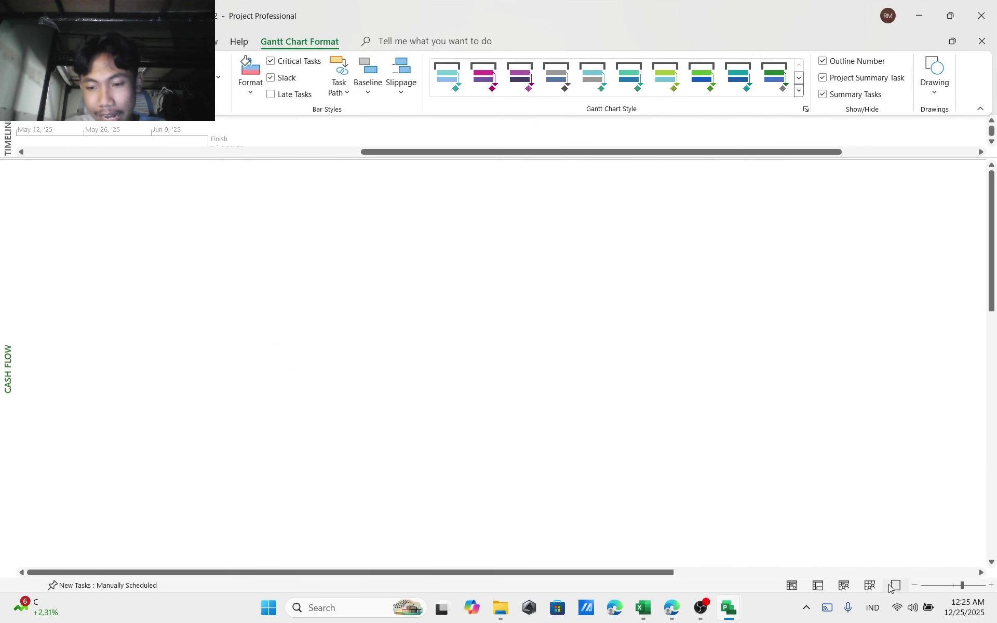